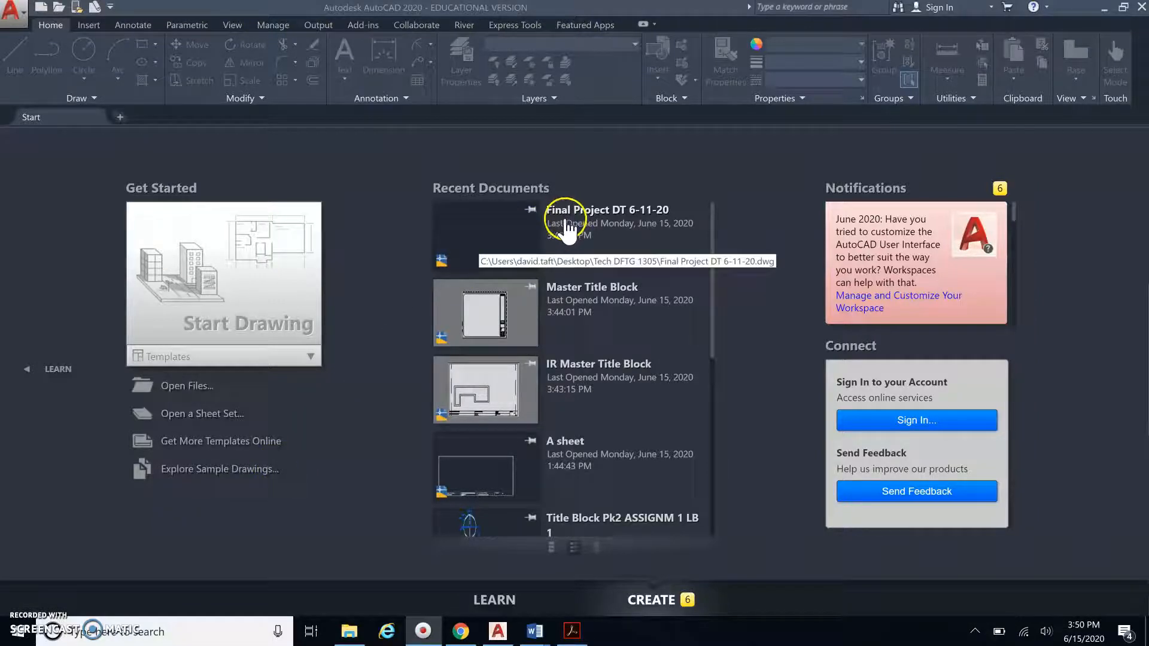
Step: Open the recent drawing Final Project DT 6-11-20 and set its length units to Architectural with 0'-0 1/4" precision
click(476, 232)
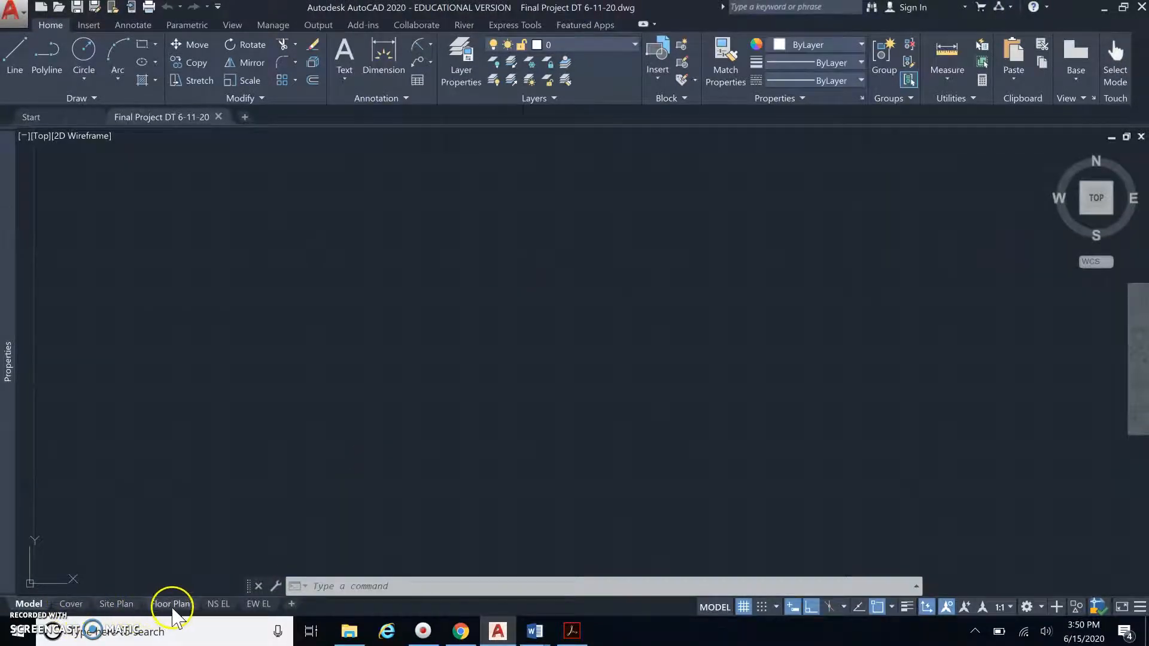
mouse_move(223, 604)
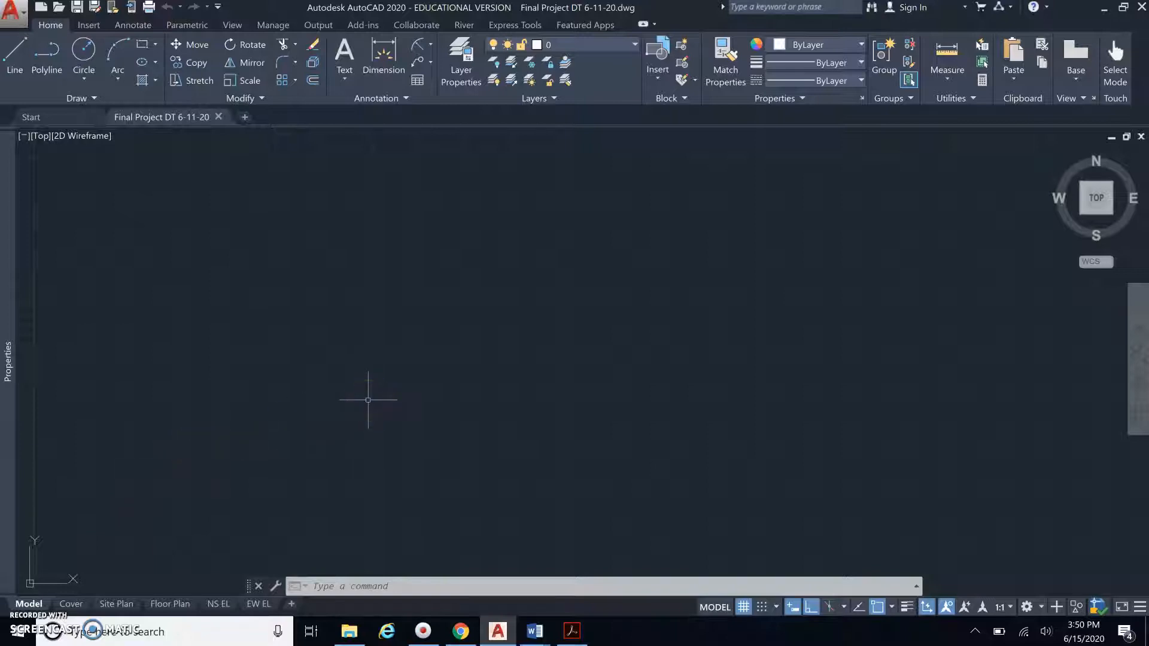
text(UNITS)
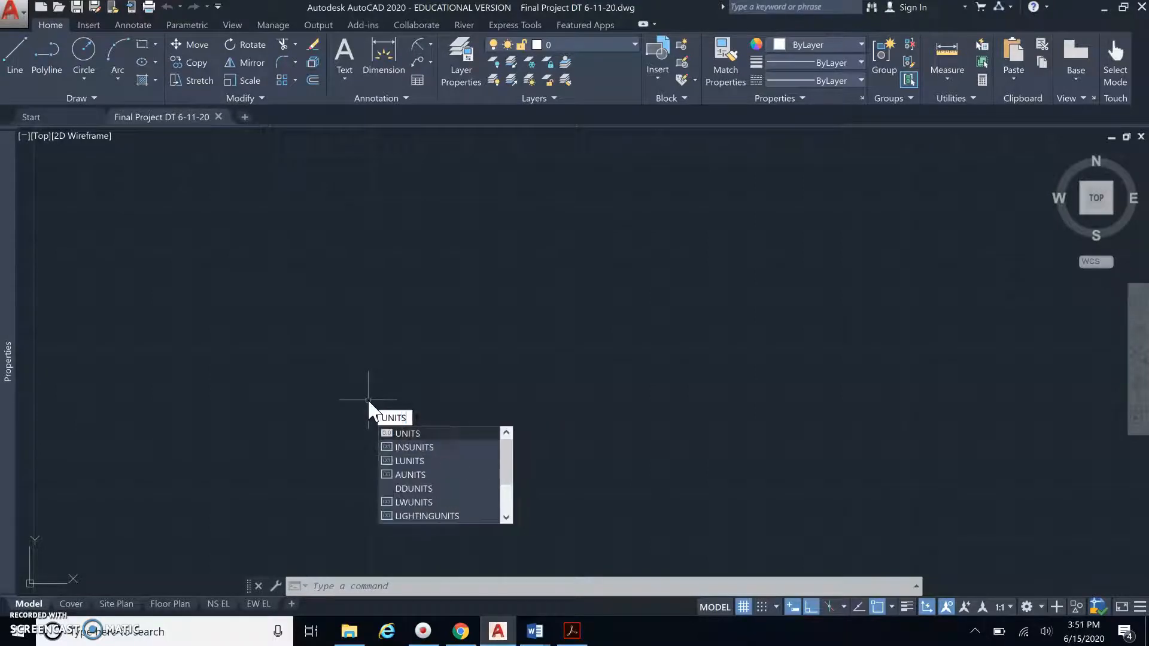
key(Return)
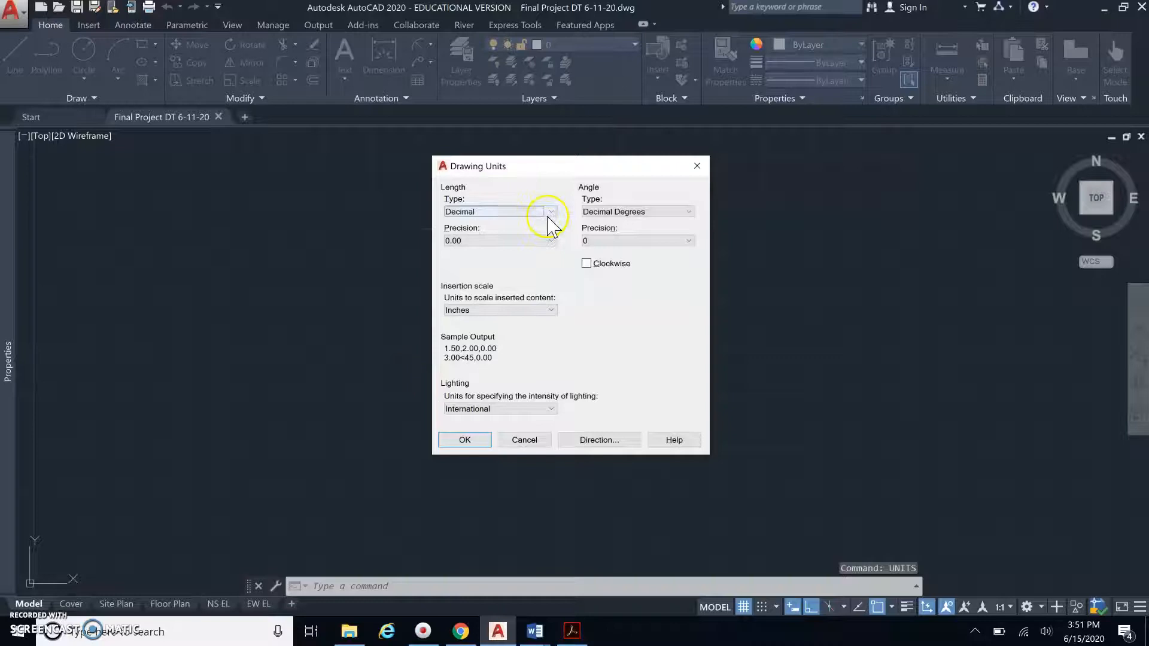
click(546, 214)
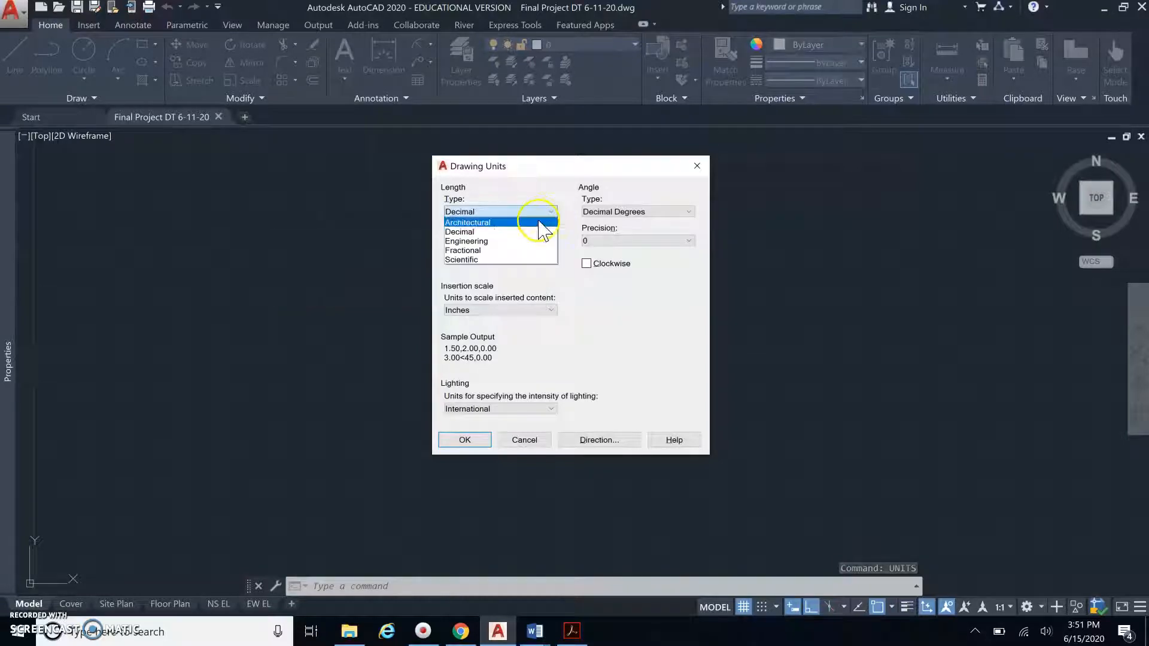
click(540, 222)
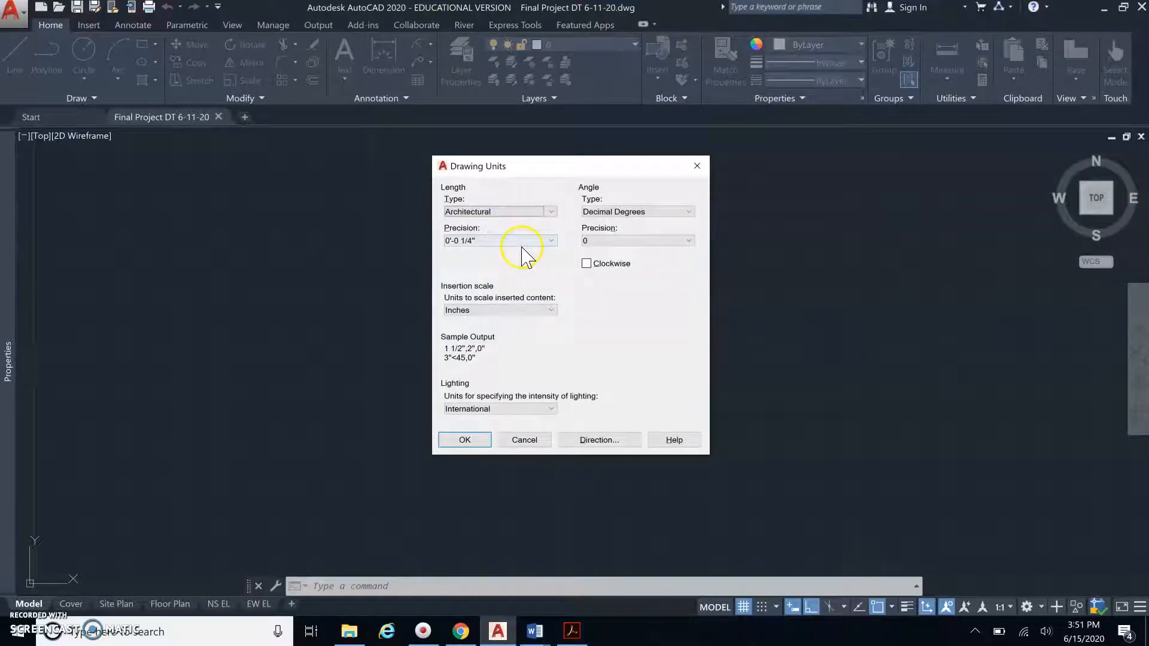
click(523, 242)
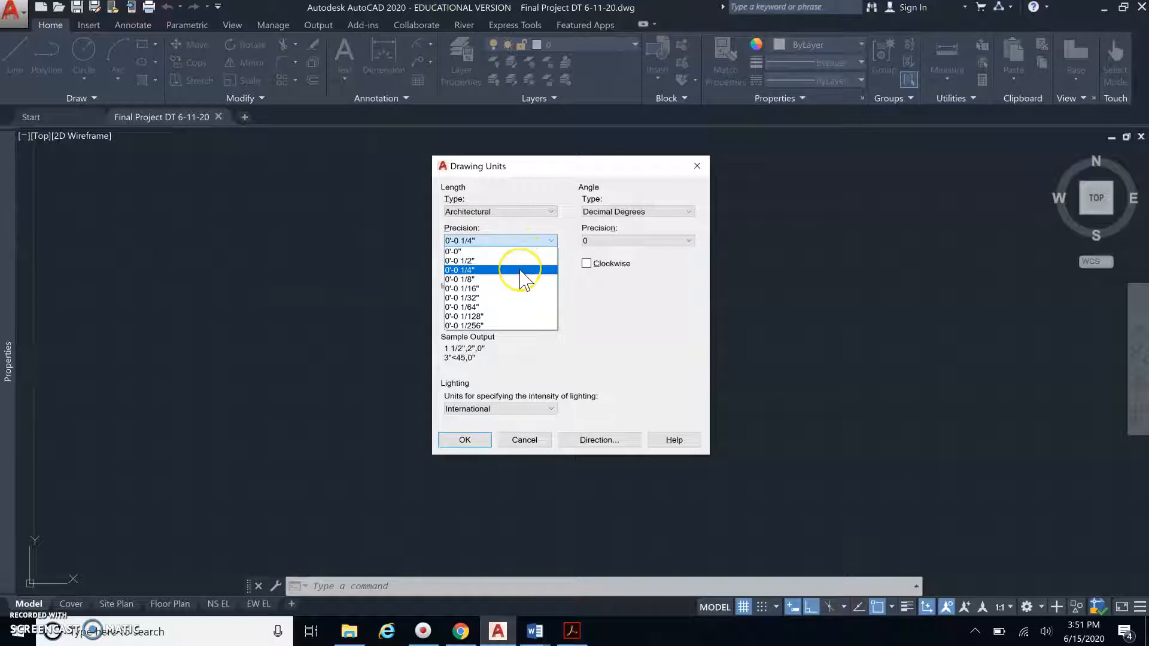
click(522, 270)
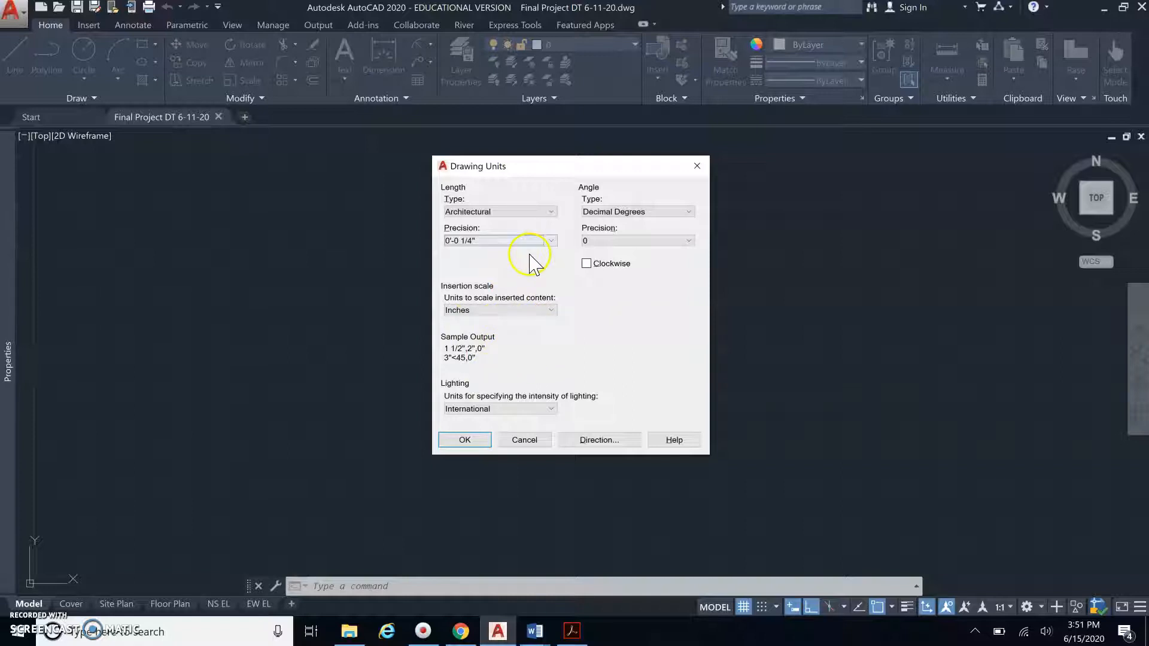
click(464, 440)
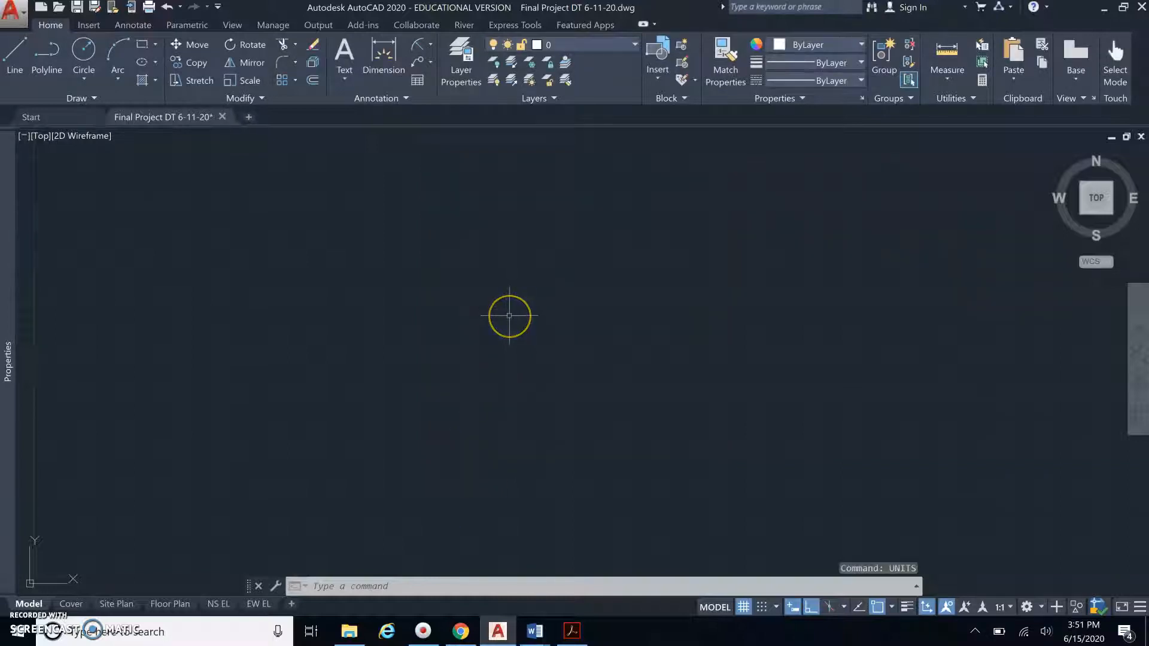
Step: Modify the Standard dimension style, setting its arrow size to 8"
text(d)
key(Return)
click(521, 306)
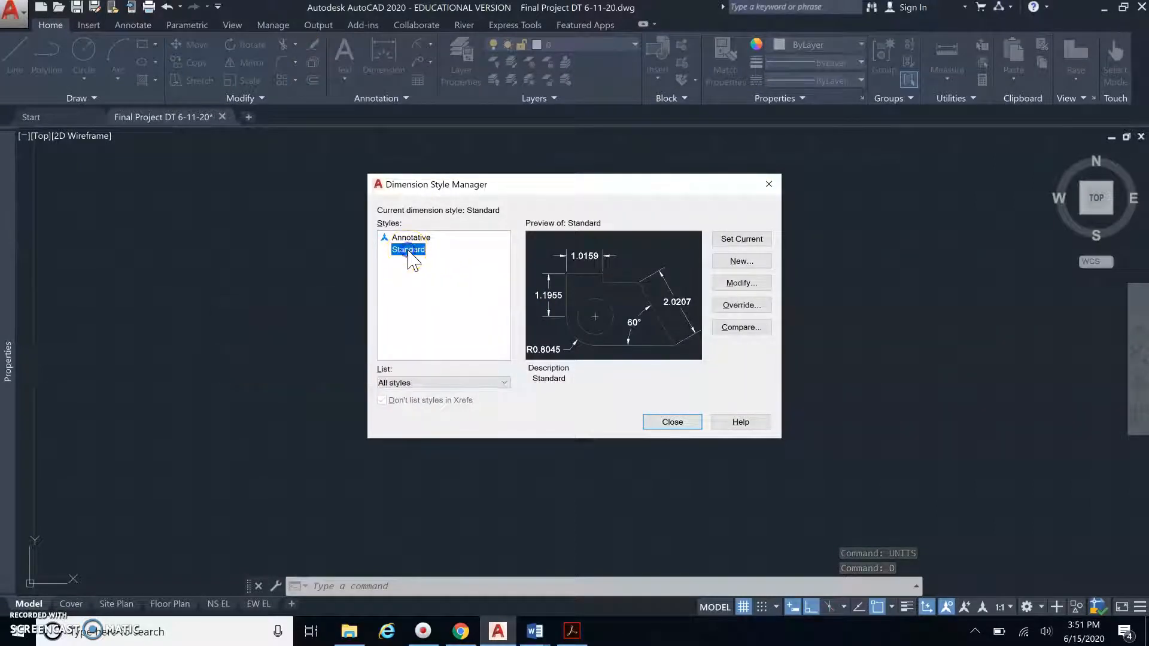
right_click(436, 254)
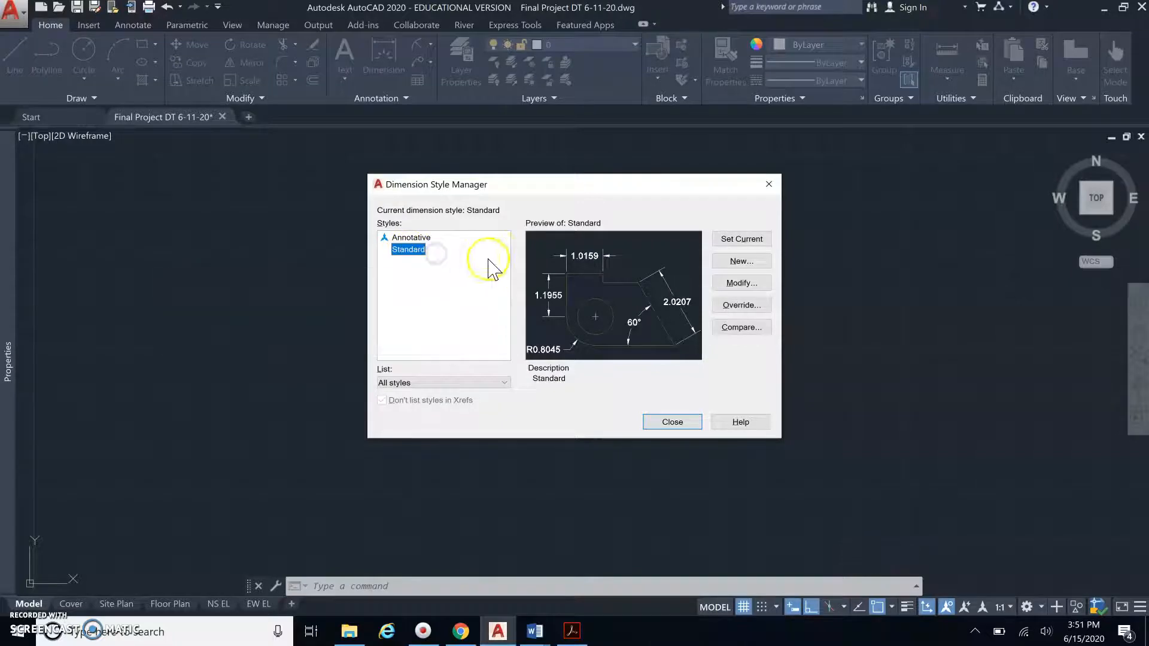
click(746, 291)
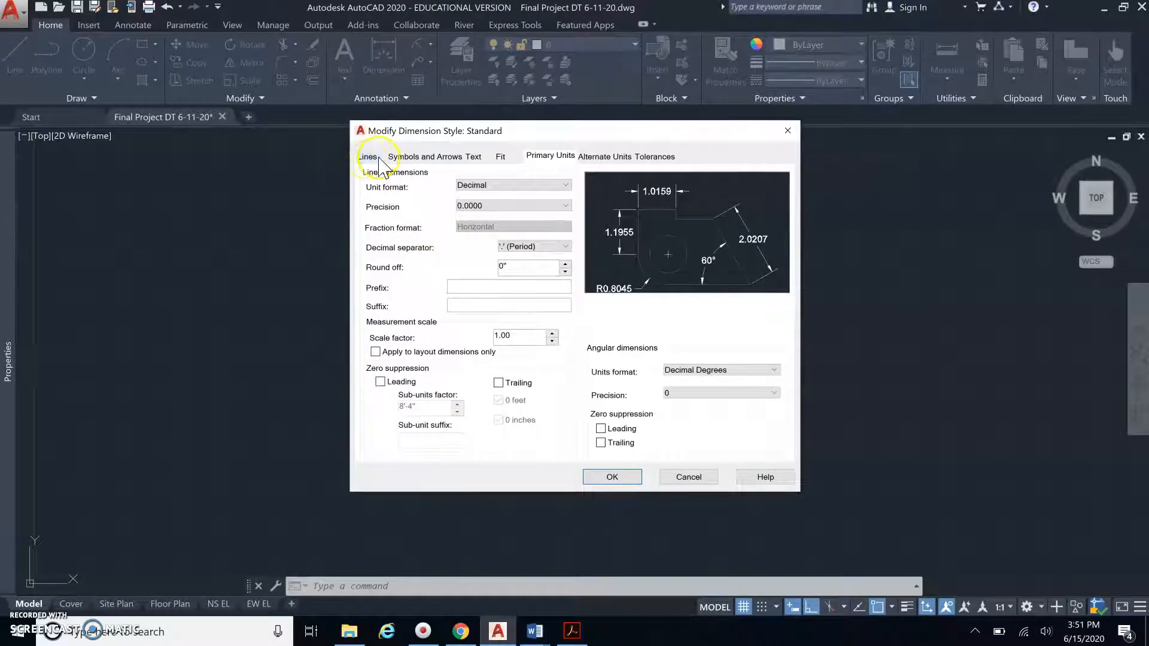
click(417, 156)
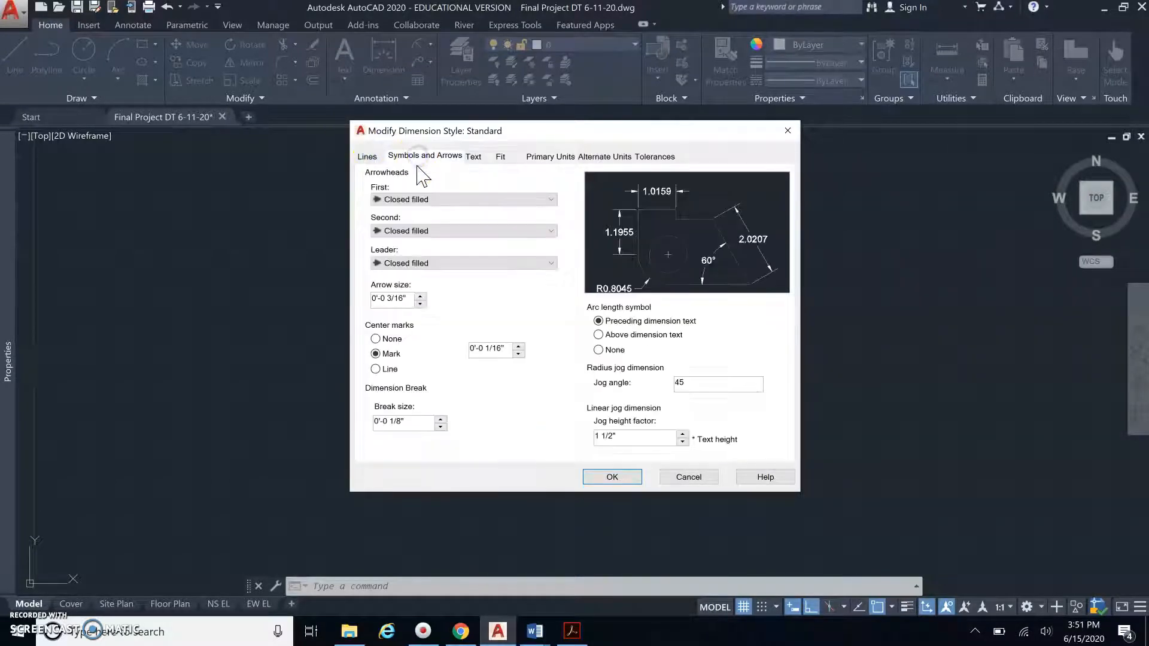
drag(413, 299, 359, 301)
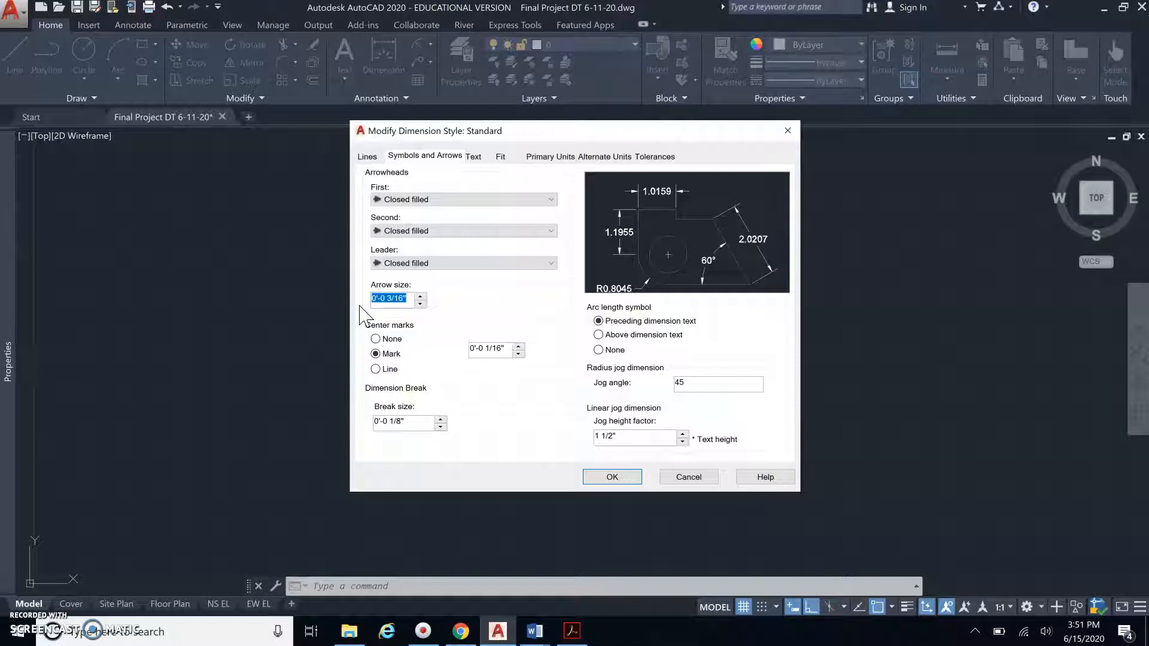
text(8)
key(Return)
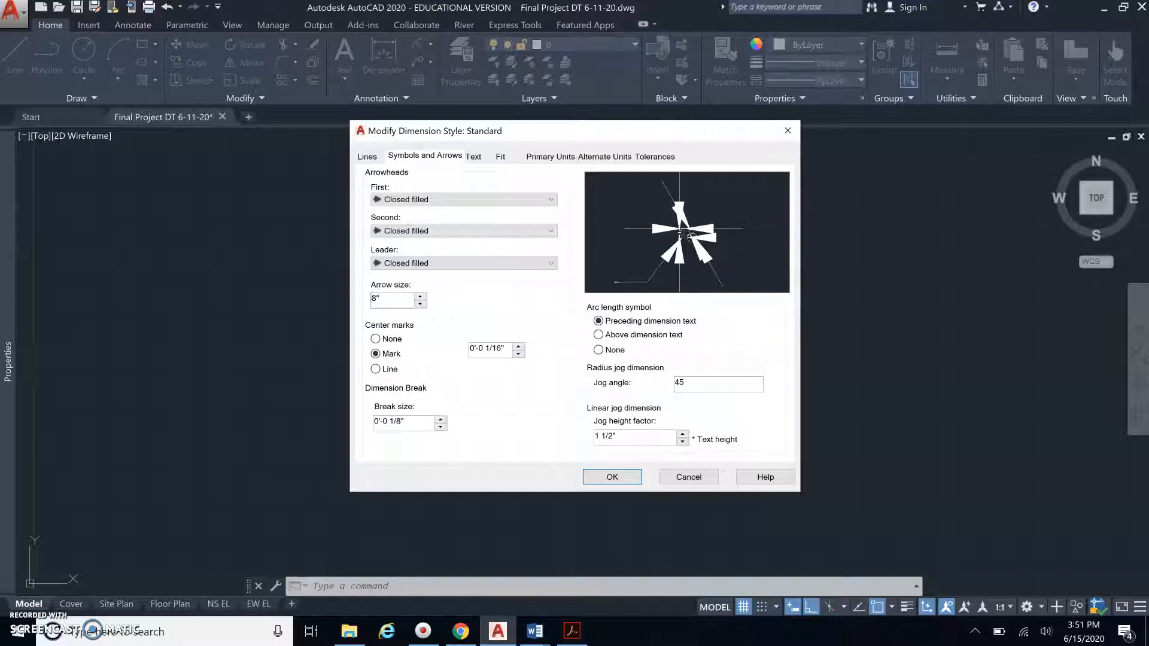
Step: Set the Standard dimension style's text height to 8"
click(474, 157)
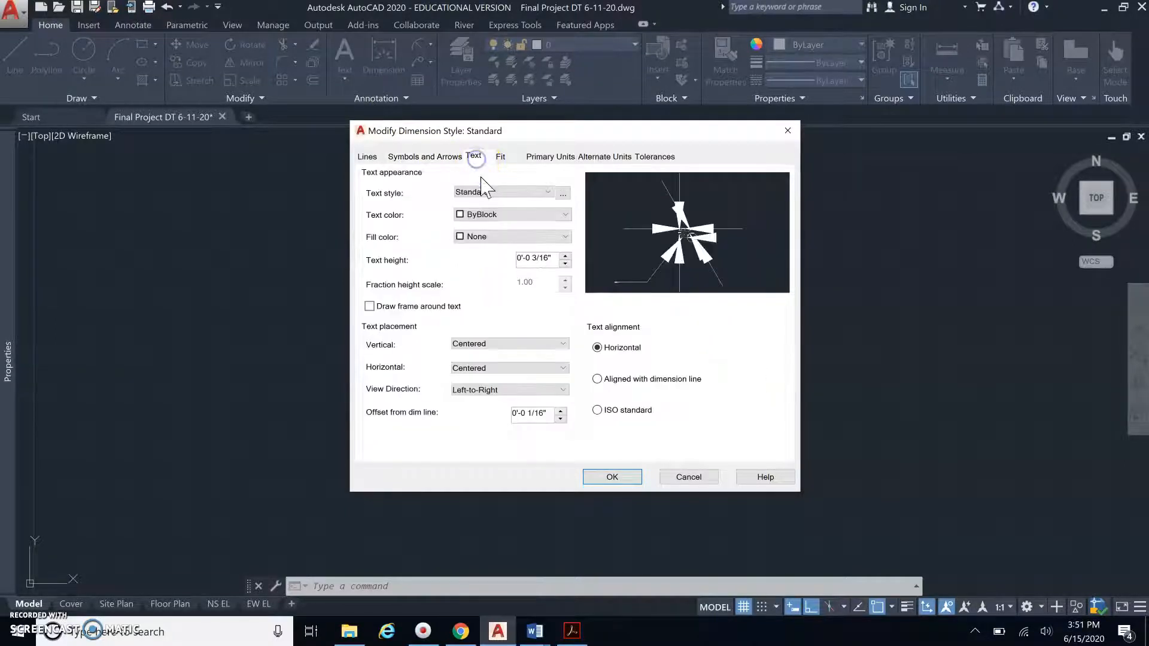
drag(557, 264, 477, 263)
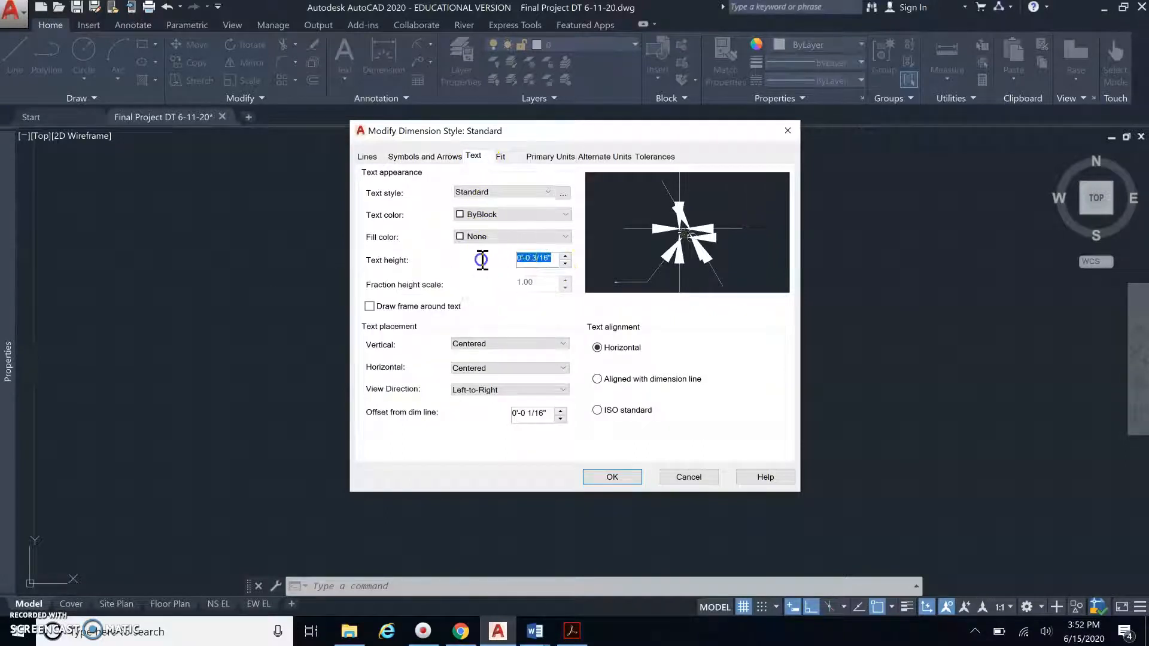
text(8)
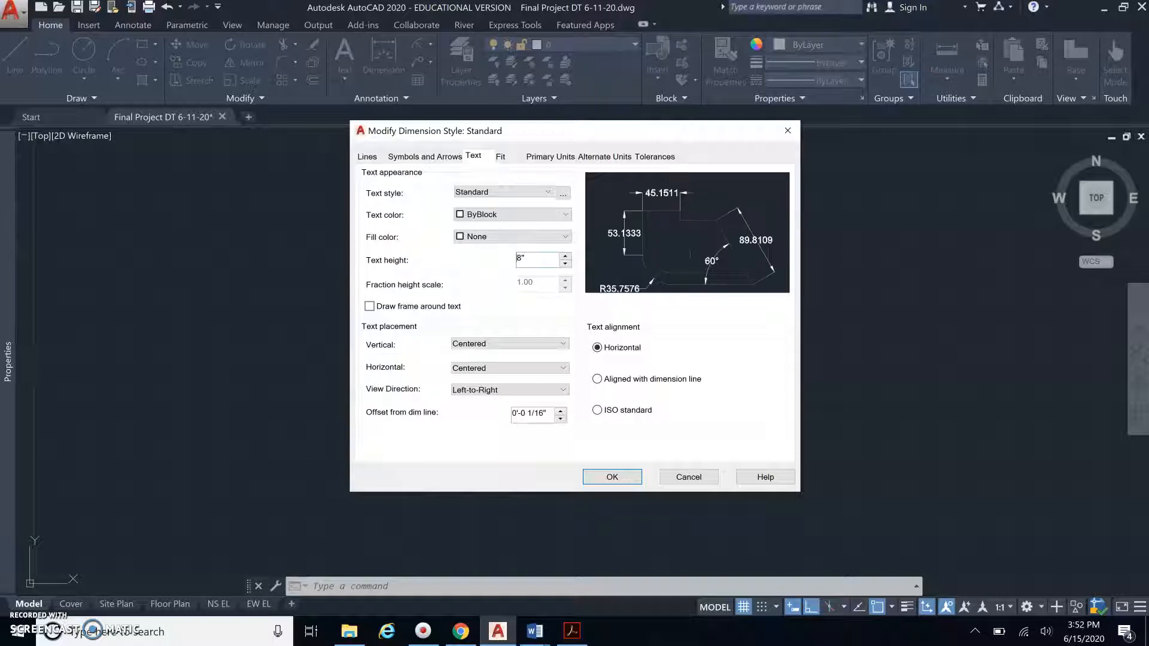
Step: Set the dimension style's primary units to Architectural with 0'-0 1/4" precision, and save the style
click(550, 157)
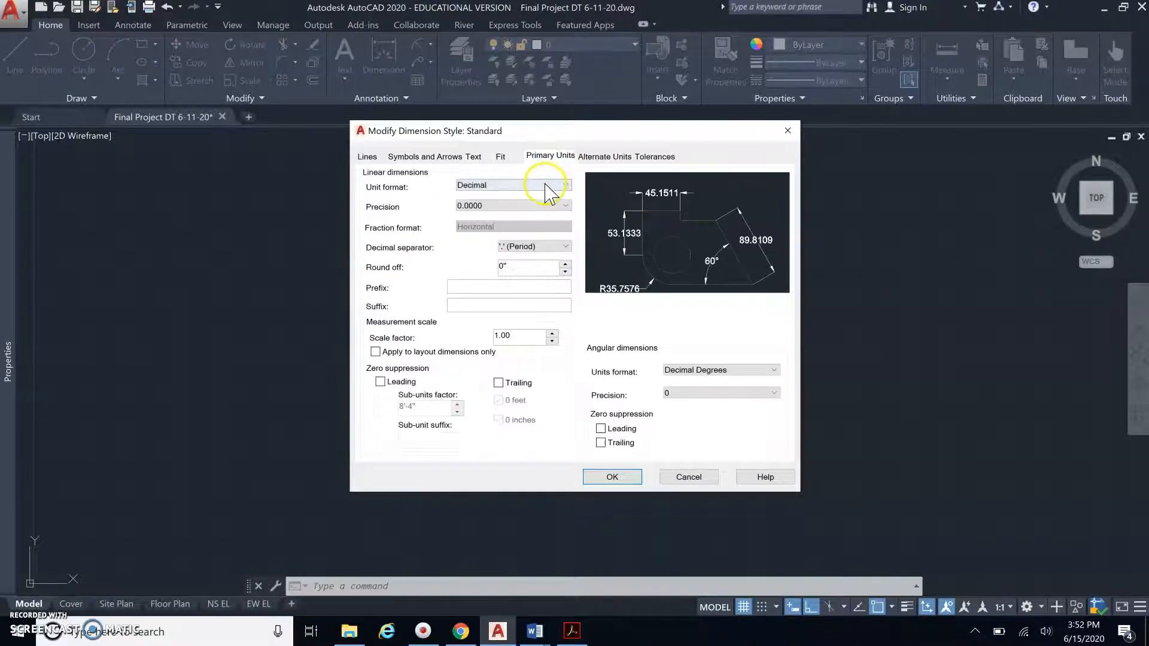
click(546, 185)
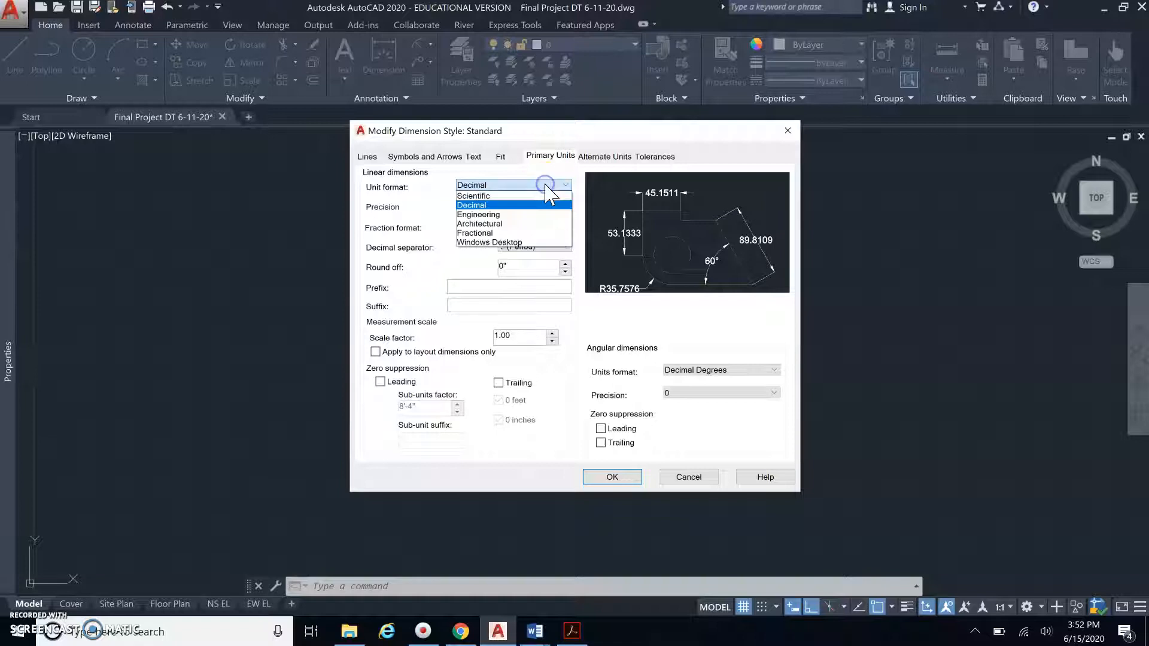
click(528, 224)
click(525, 206)
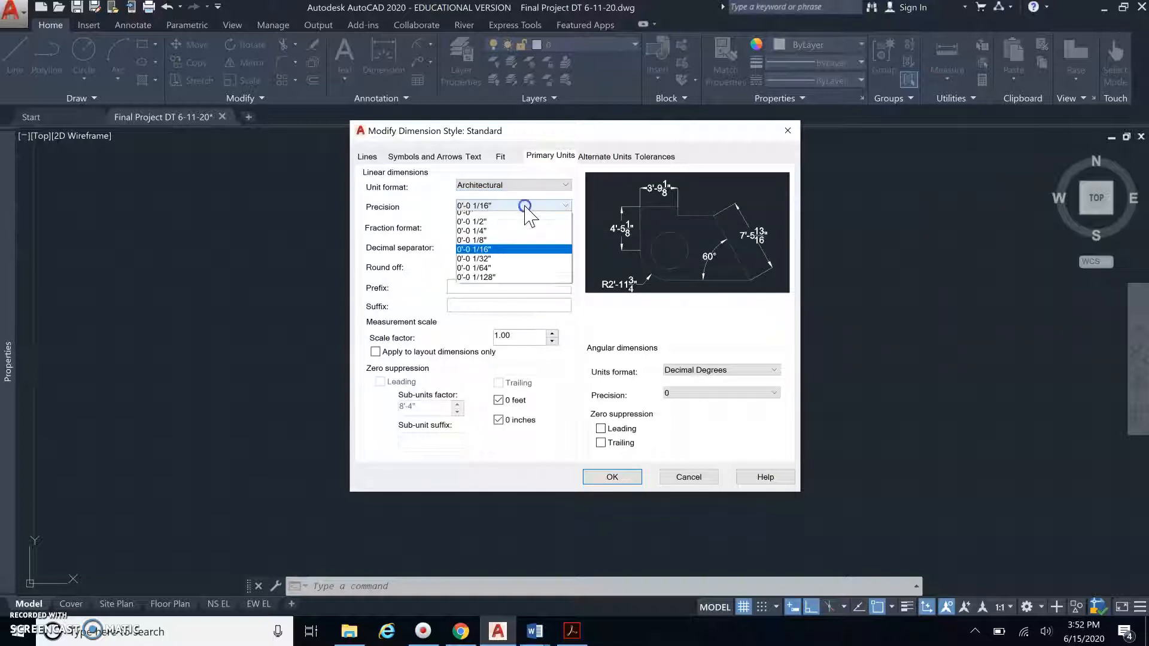
click(517, 237)
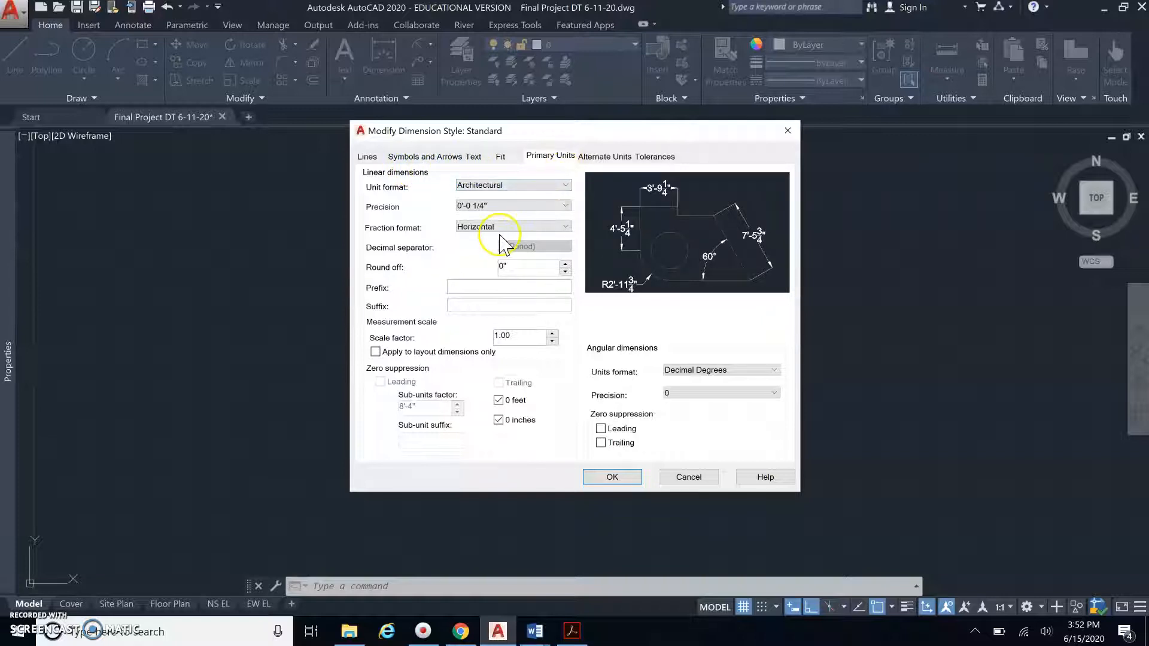
click(613, 477)
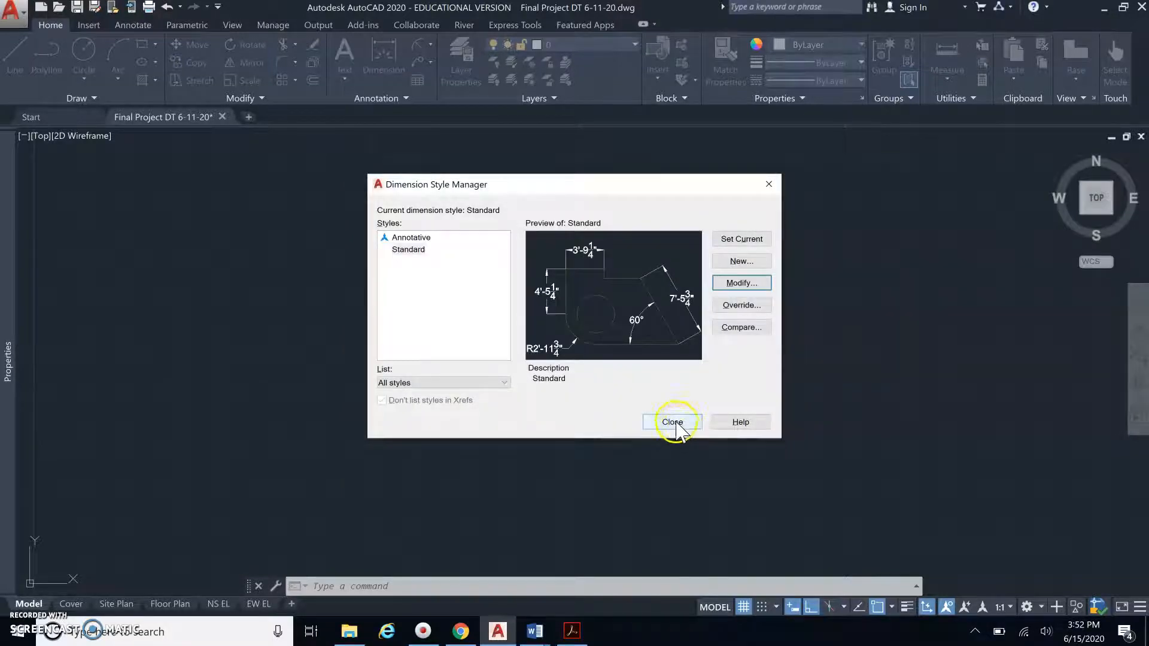
click(673, 421)
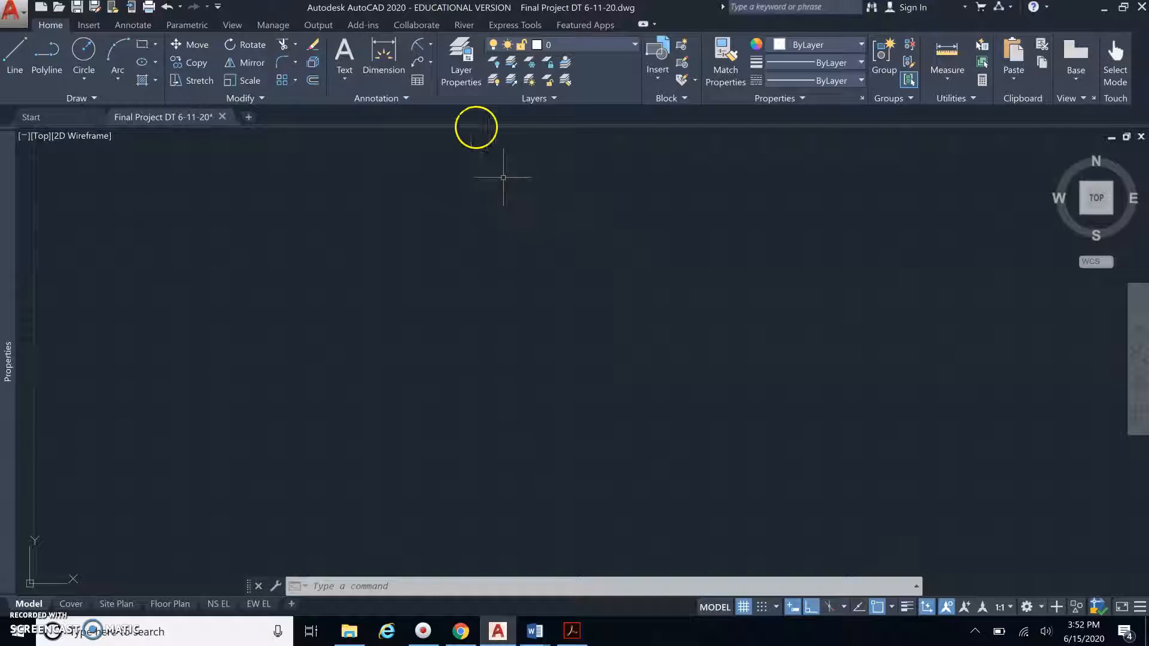
Step: Rename the Title Block layer as Interior Walls in the layer properties
click(466, 79)
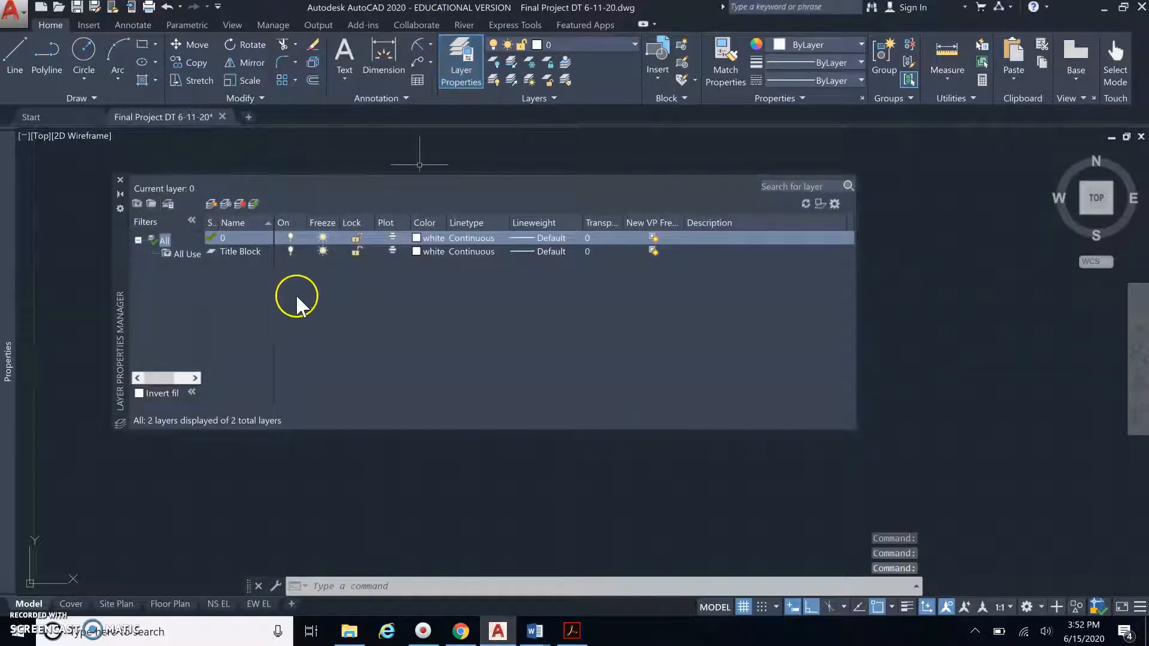
click(261, 250)
click(262, 252)
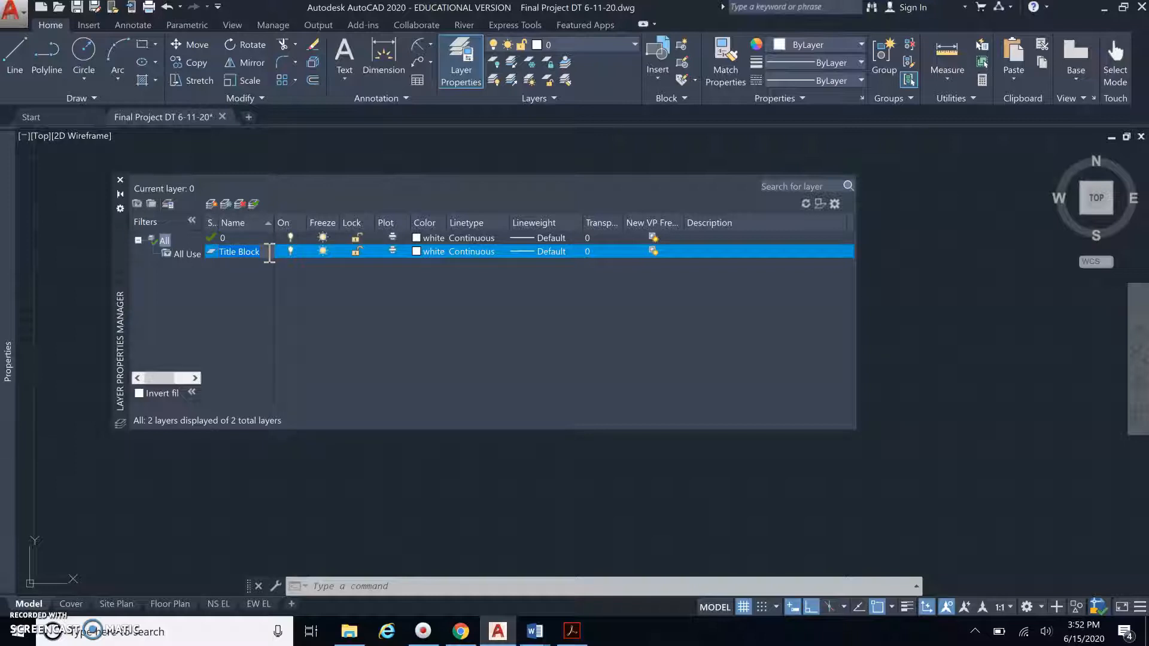
key(BackSpace)
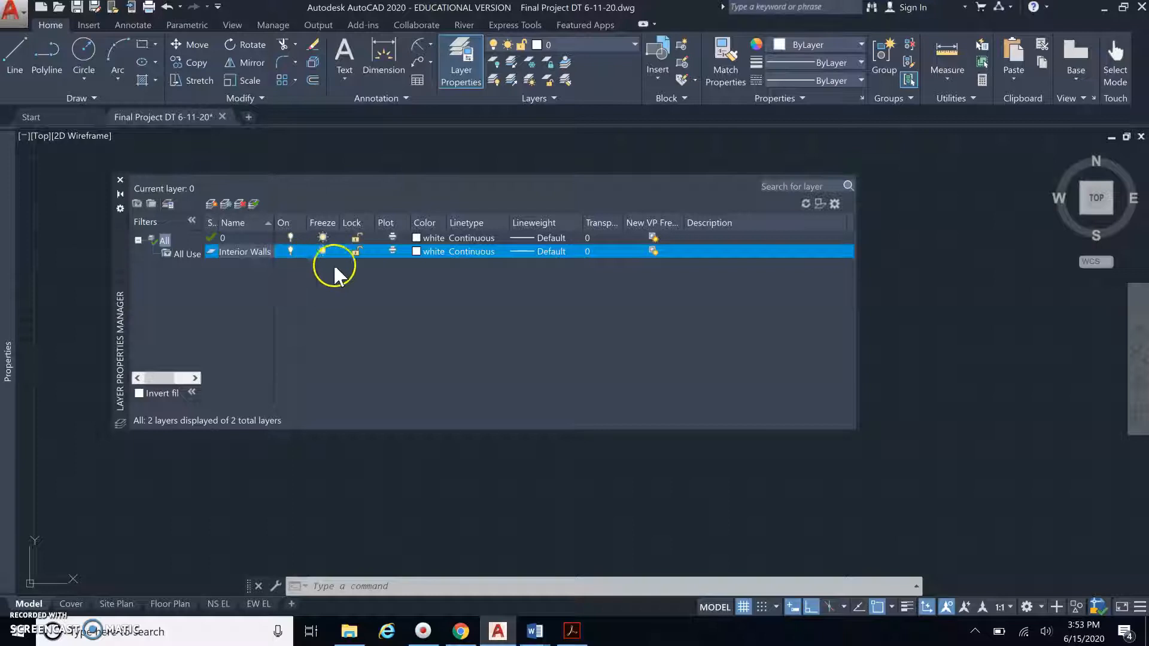
Step: Set the Interior Walls layer's color to cyan
click(417, 252)
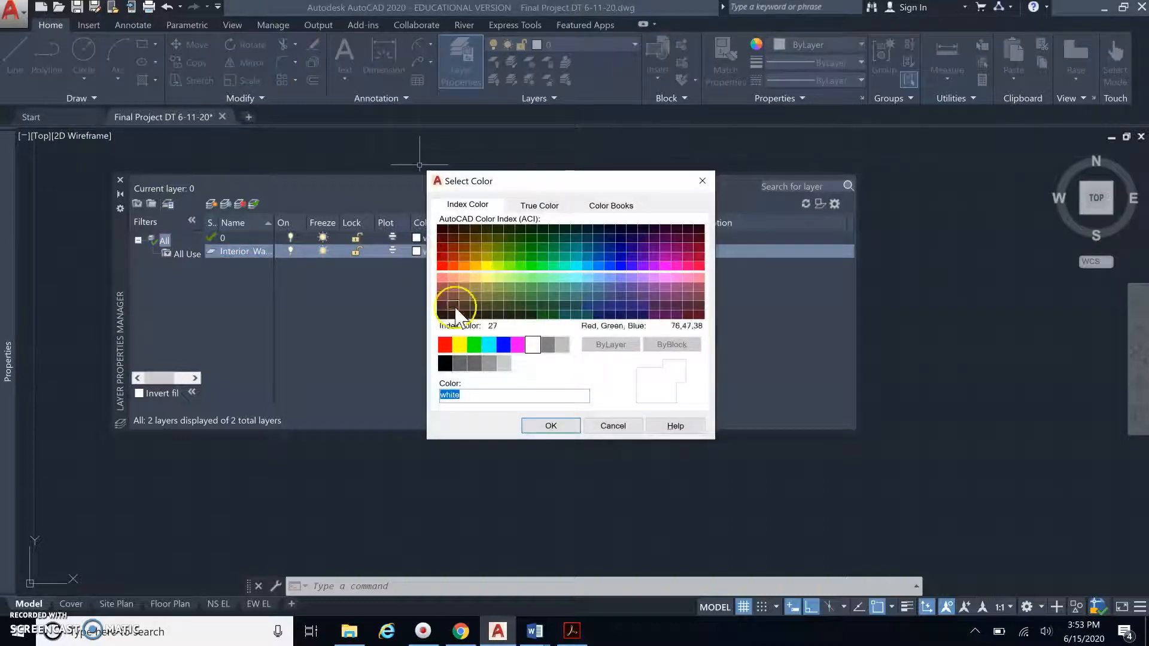
click(493, 348)
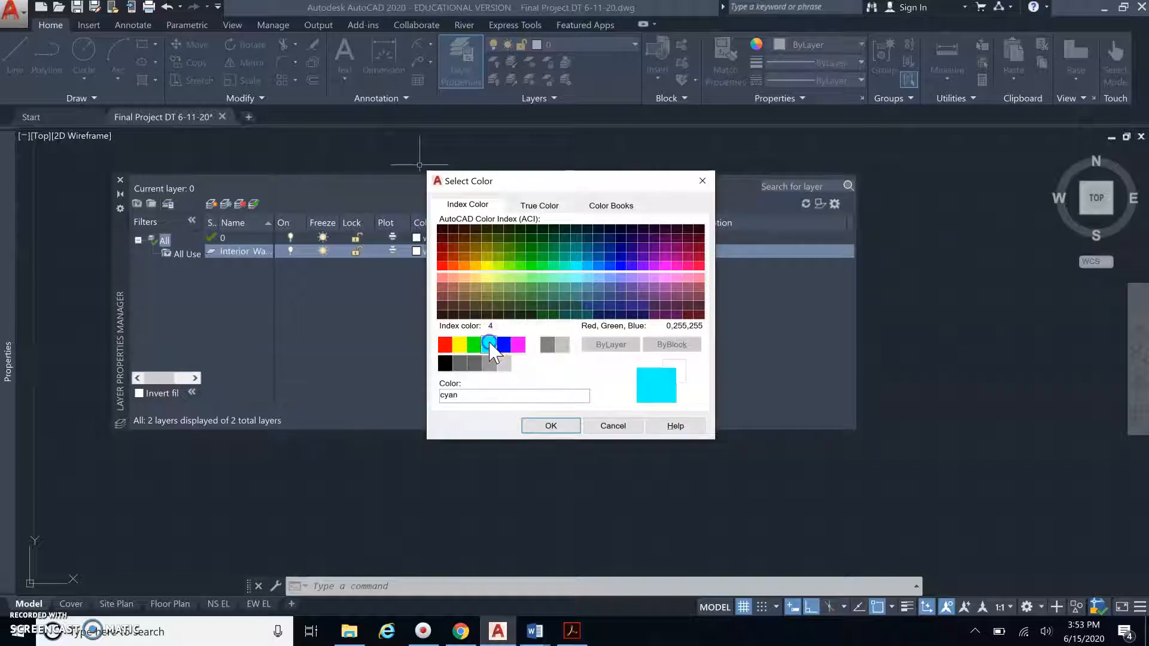
click(552, 427)
click(541, 397)
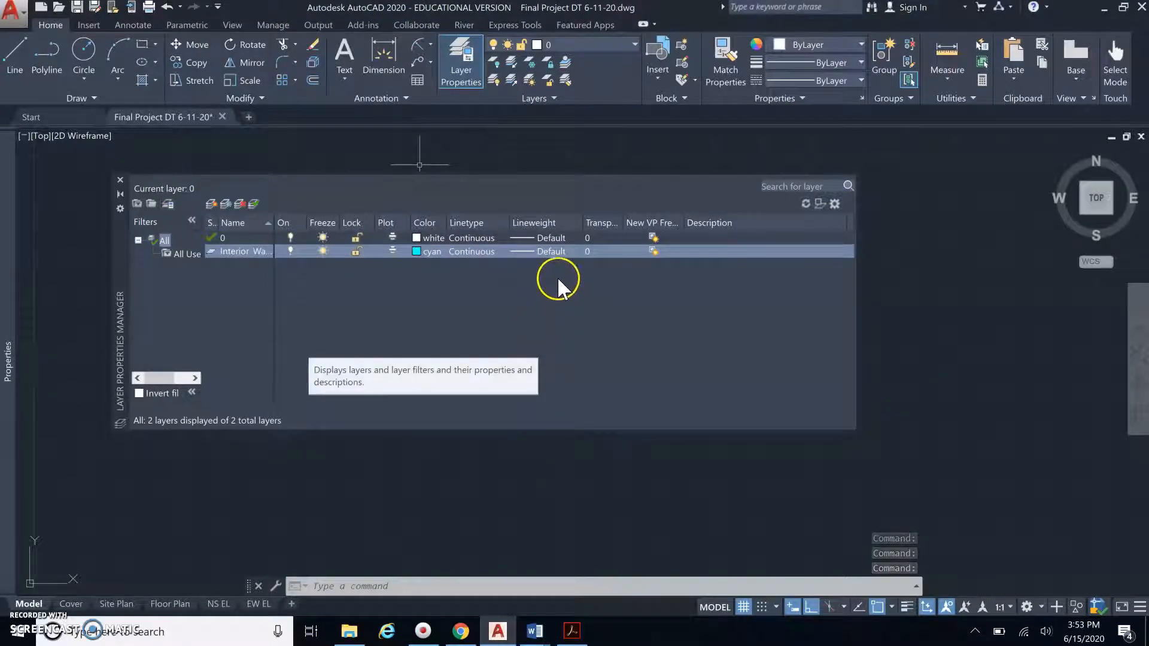
Step: Assign a 0.70 mm lineweight to the Interior Walls layer
click(551, 251)
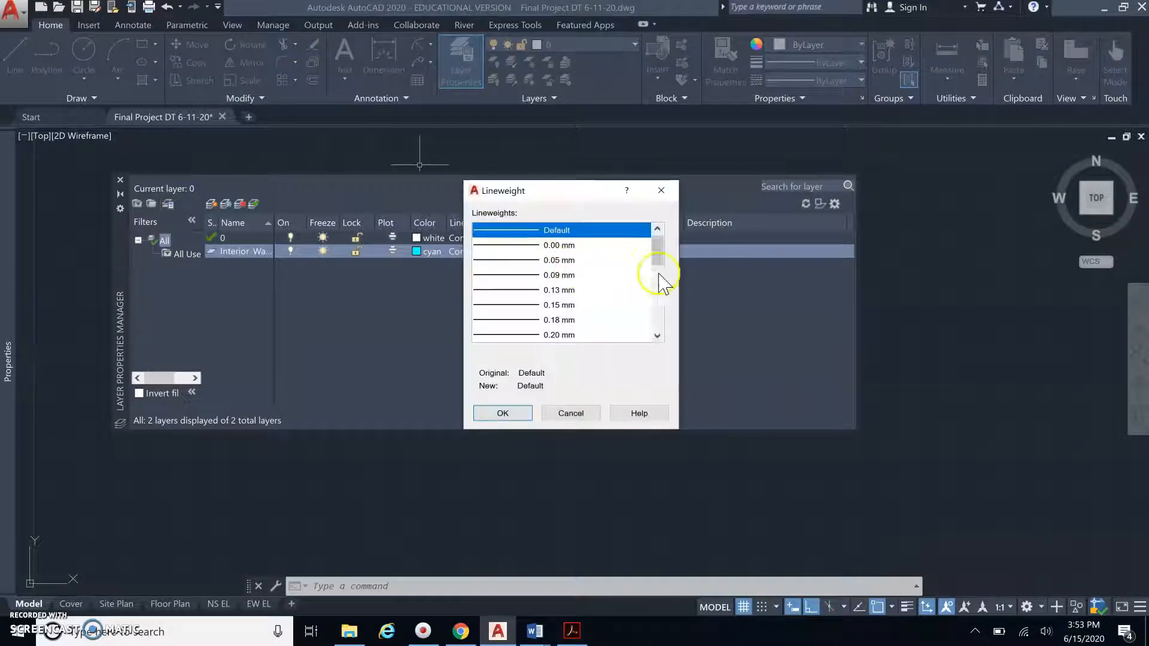
drag(658, 264, 661, 272)
drag(660, 278, 660, 292)
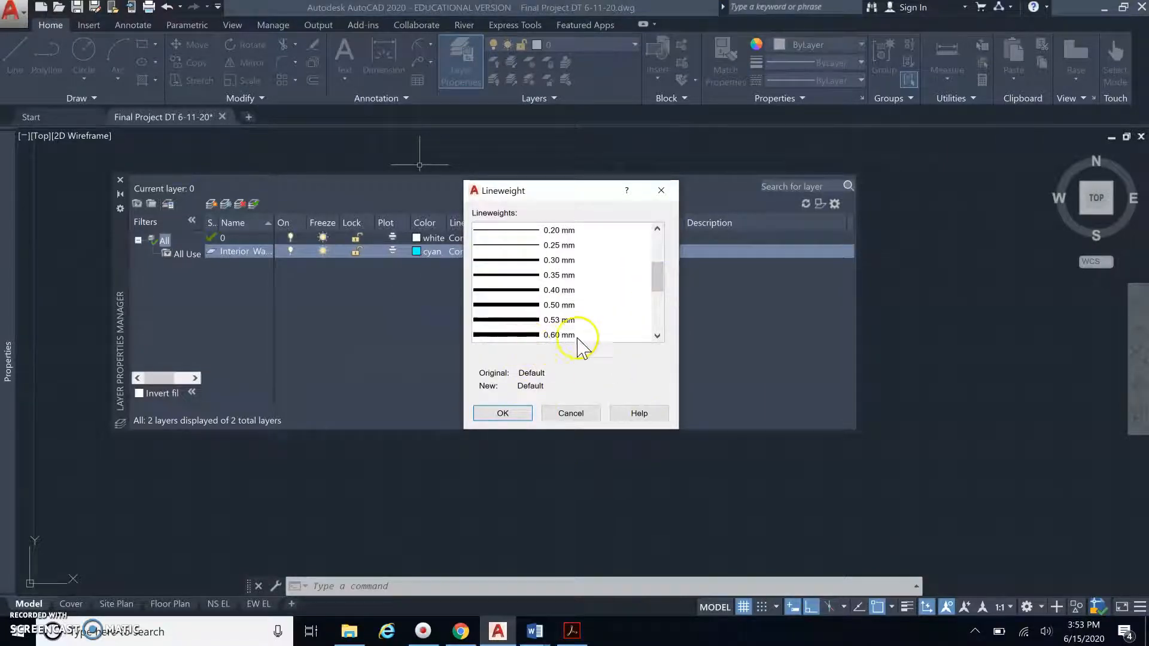
drag(657, 280, 658, 305)
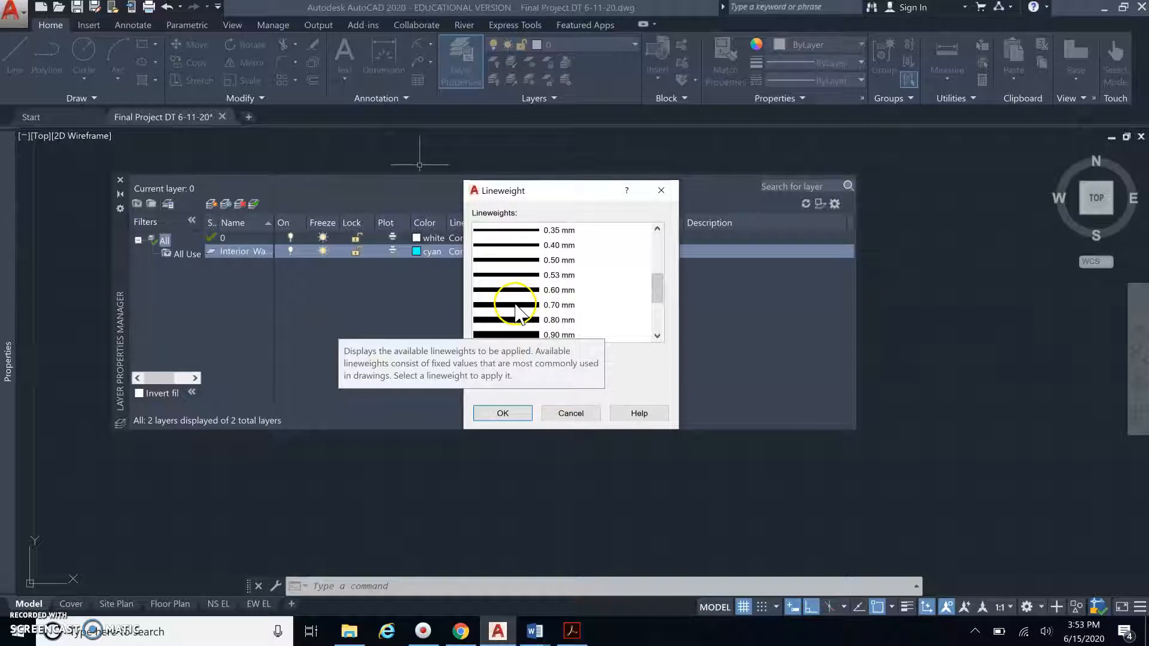
click(514, 305)
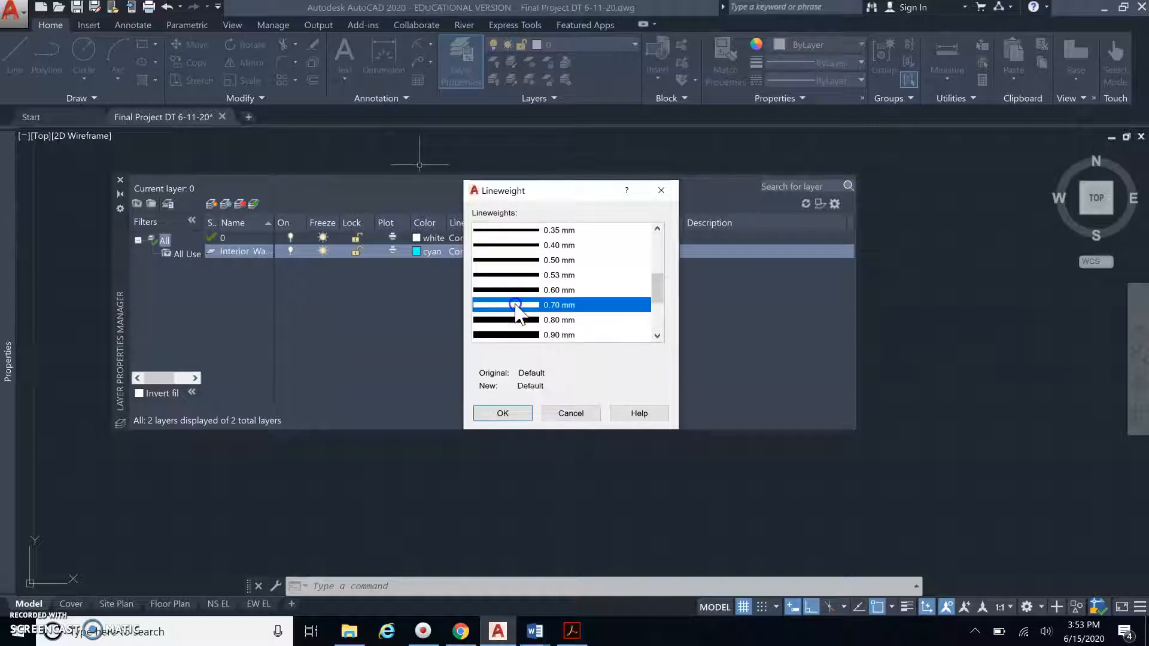
click(497, 415)
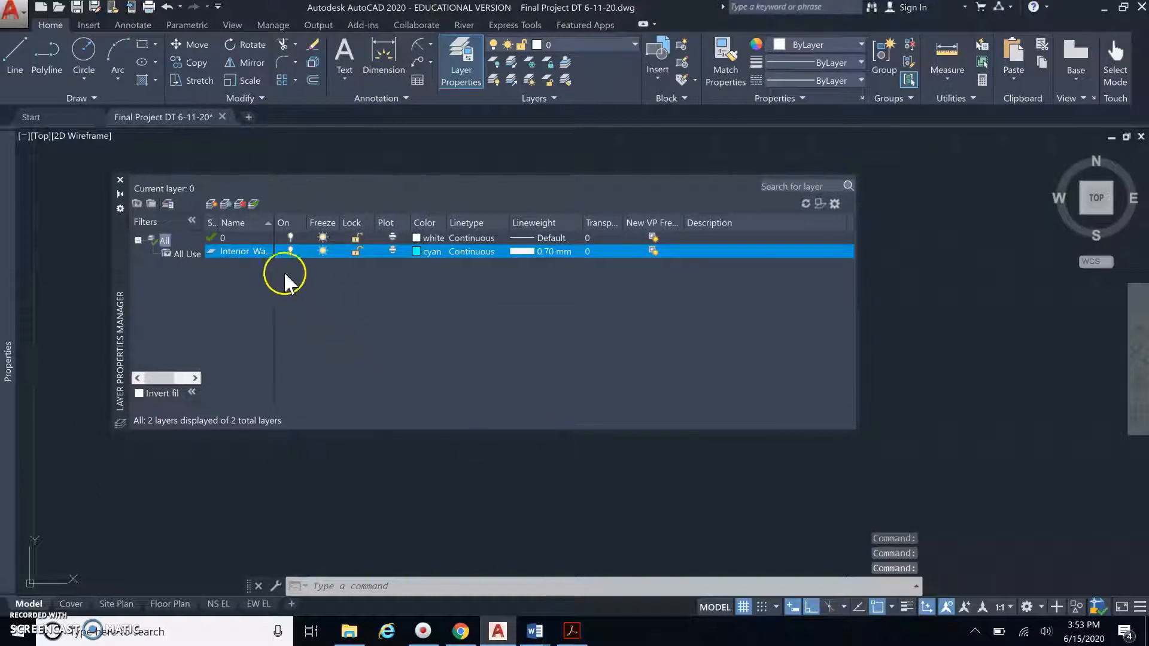
Step: Create a layer named Exterior Walls and set its color to green
click(211, 204)
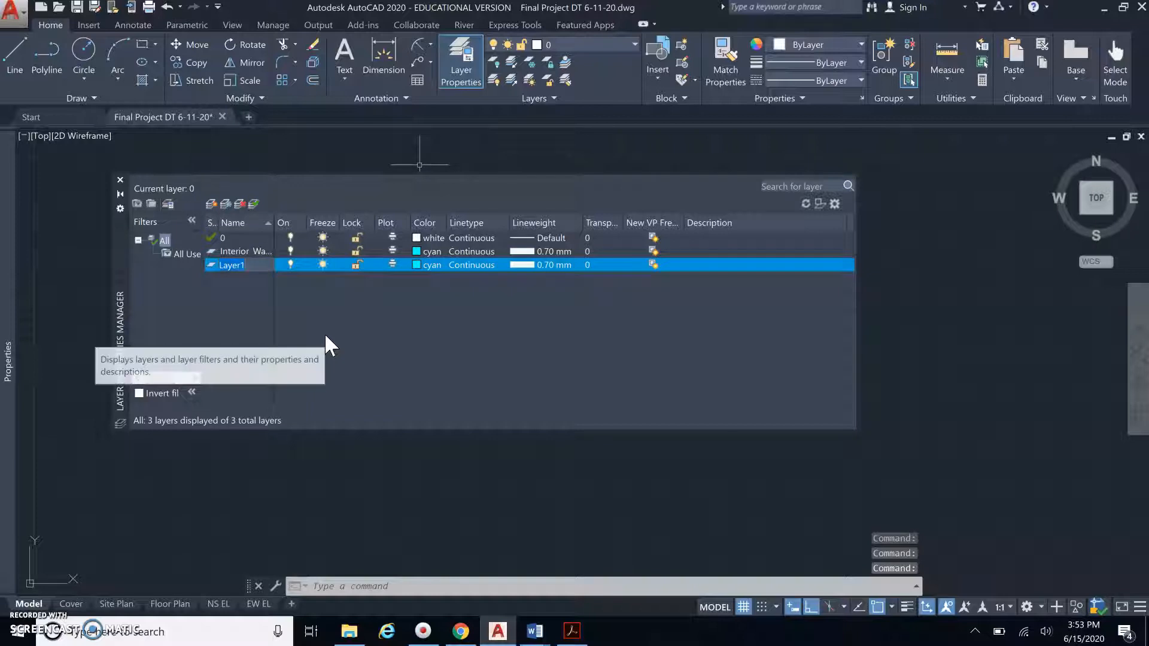
text(E)
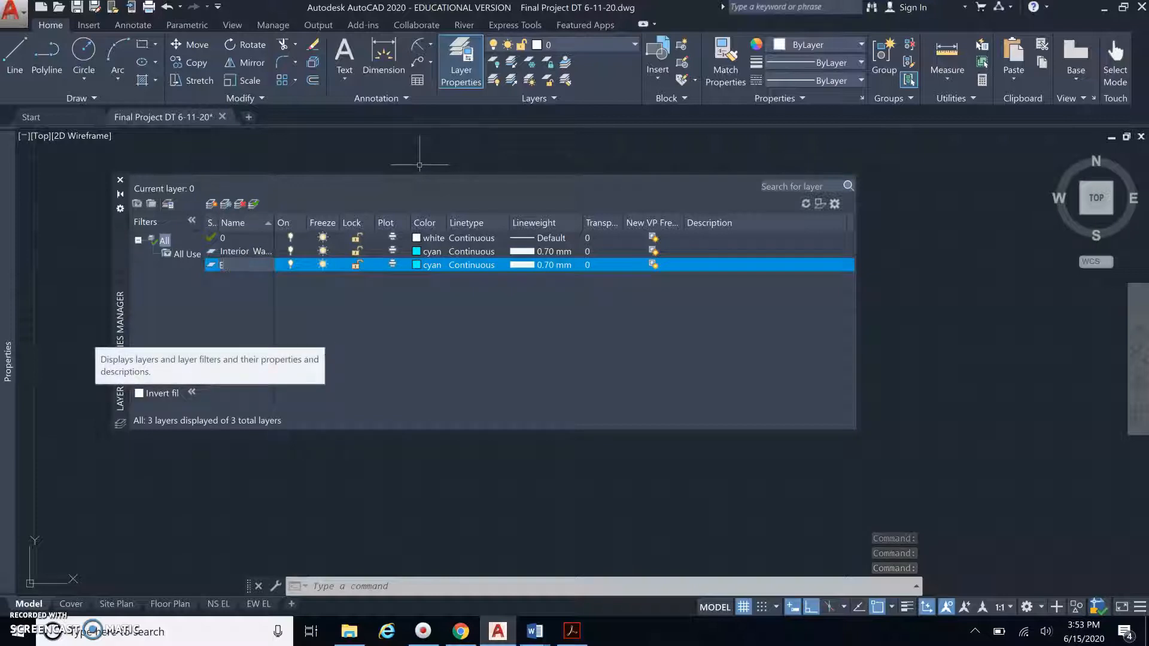
text(xterior Walls)
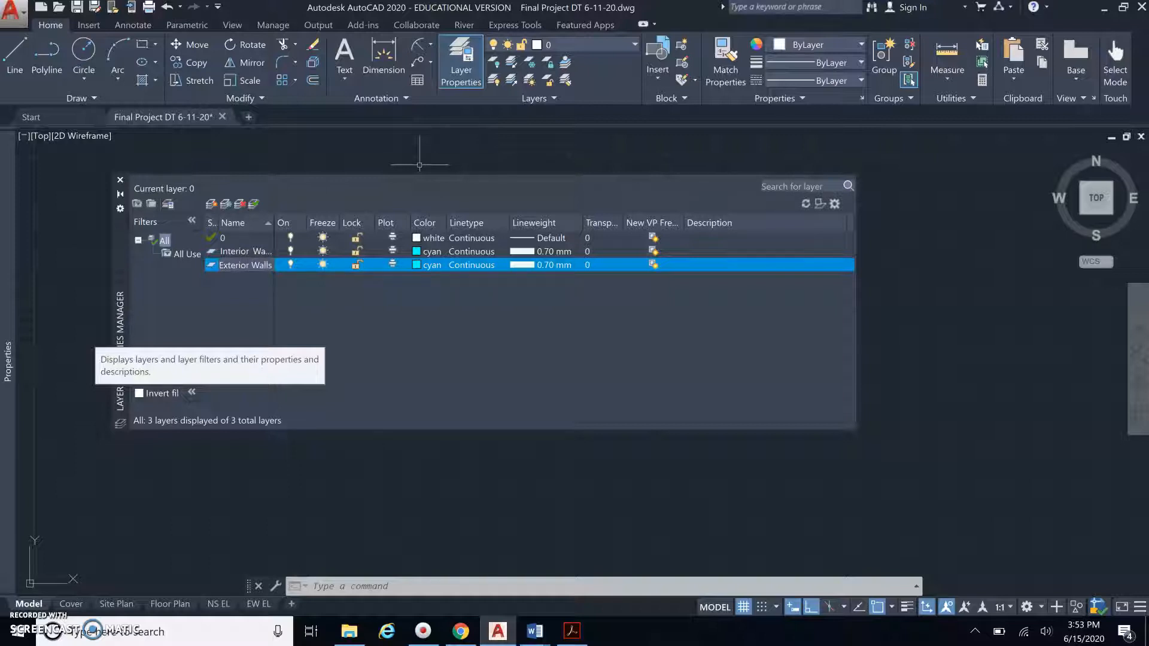
click(416, 265)
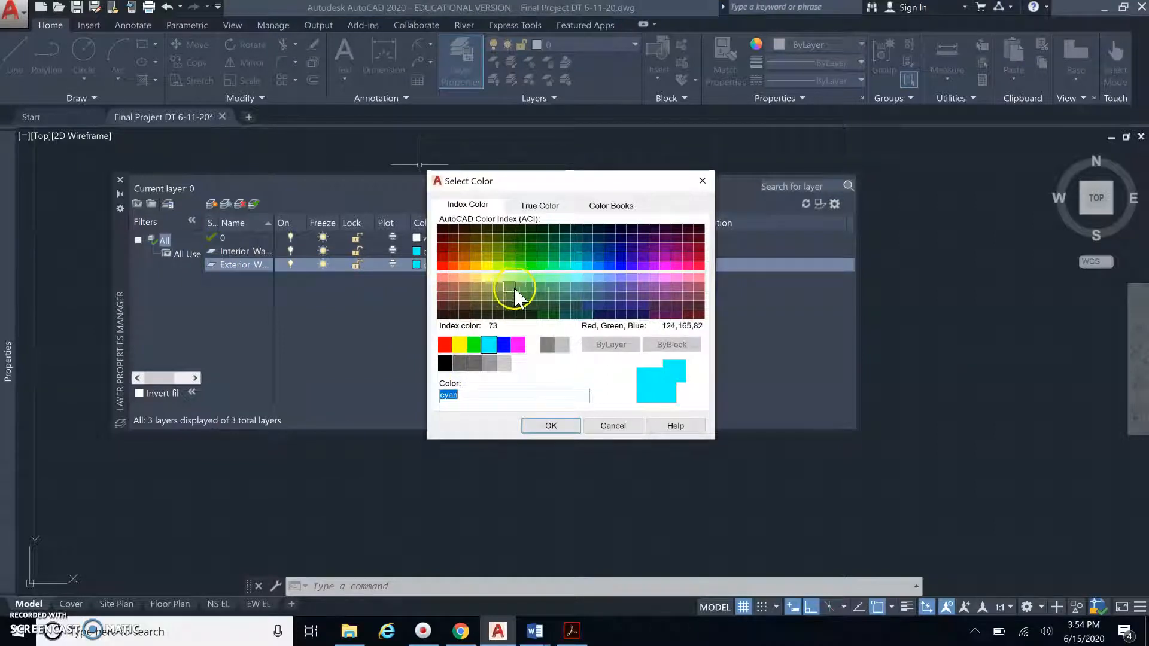
click(474, 345)
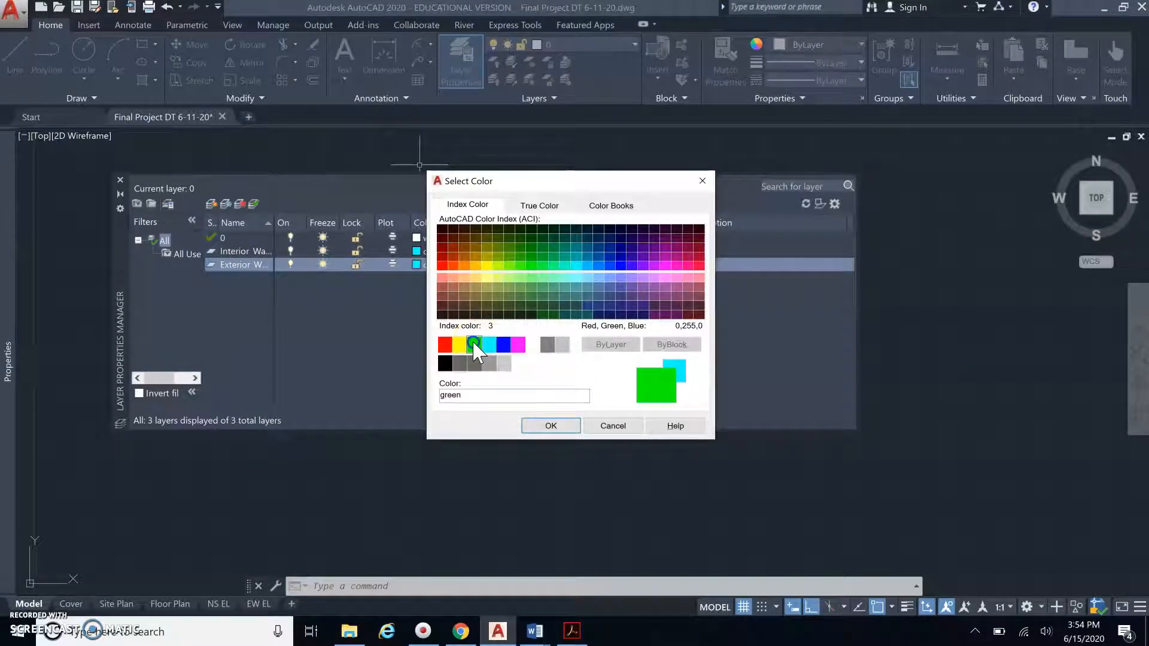
click(549, 427)
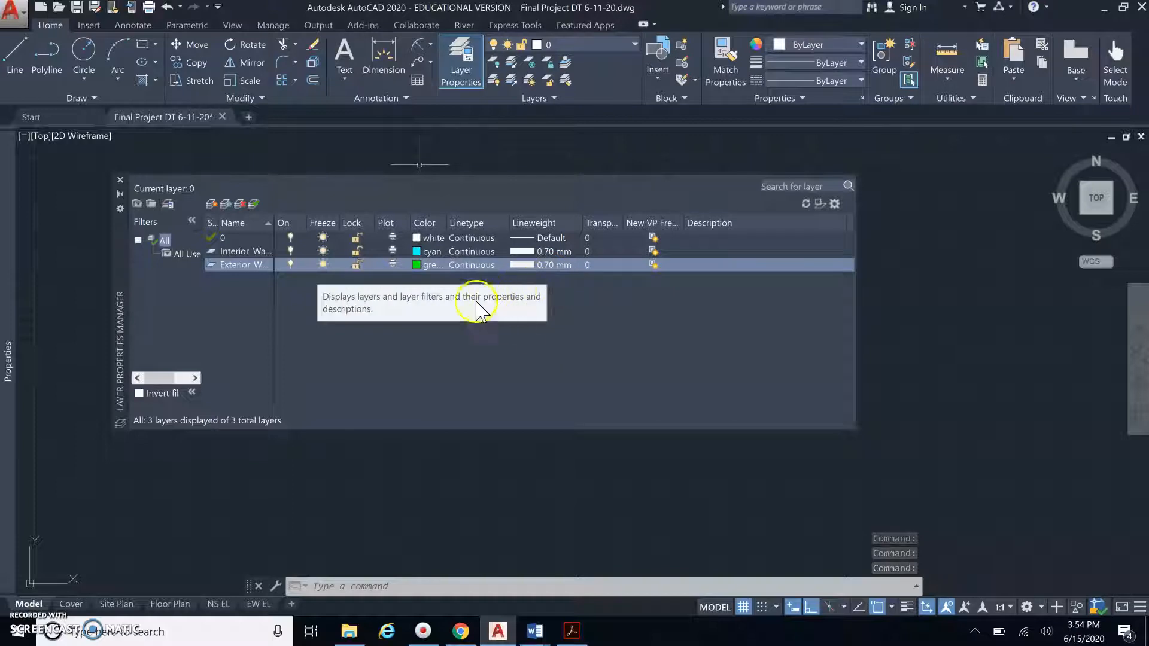
Step: Create a layer named Dimensions and set its color to white, index 255
click(210, 203)
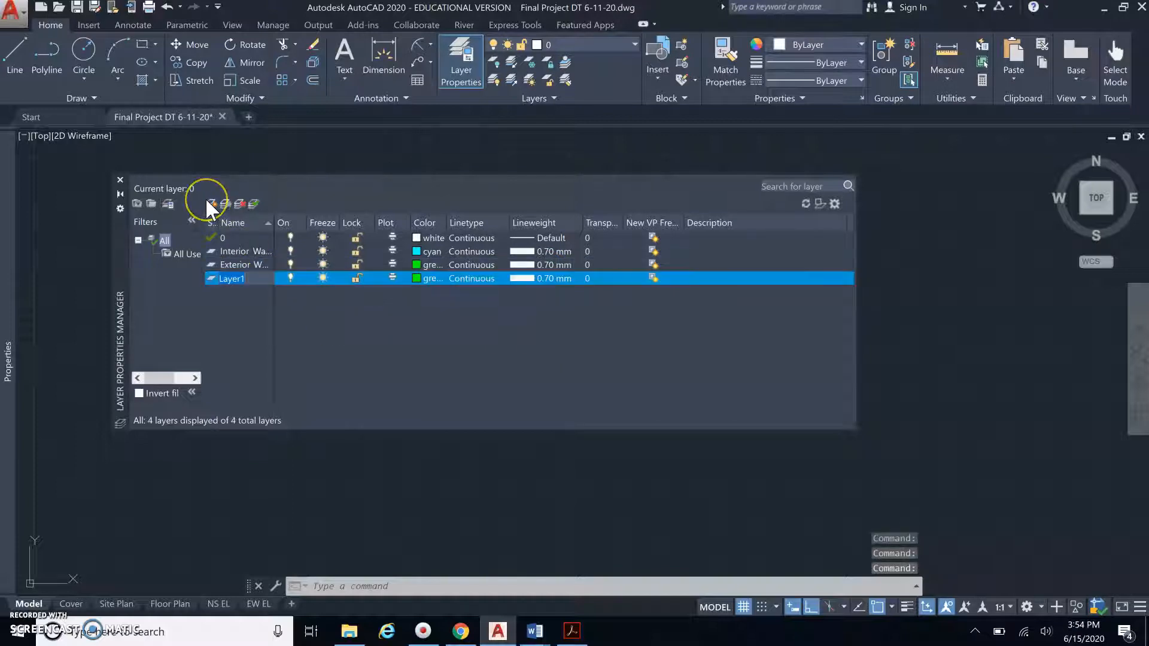
text(Dime)
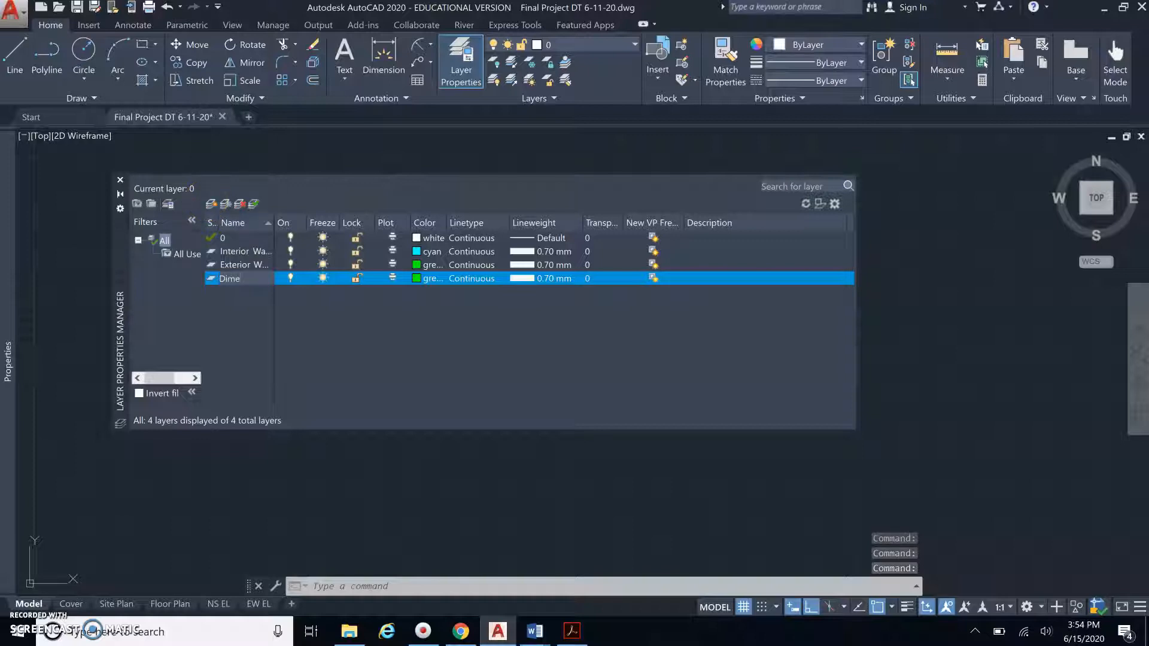
text(nsions)
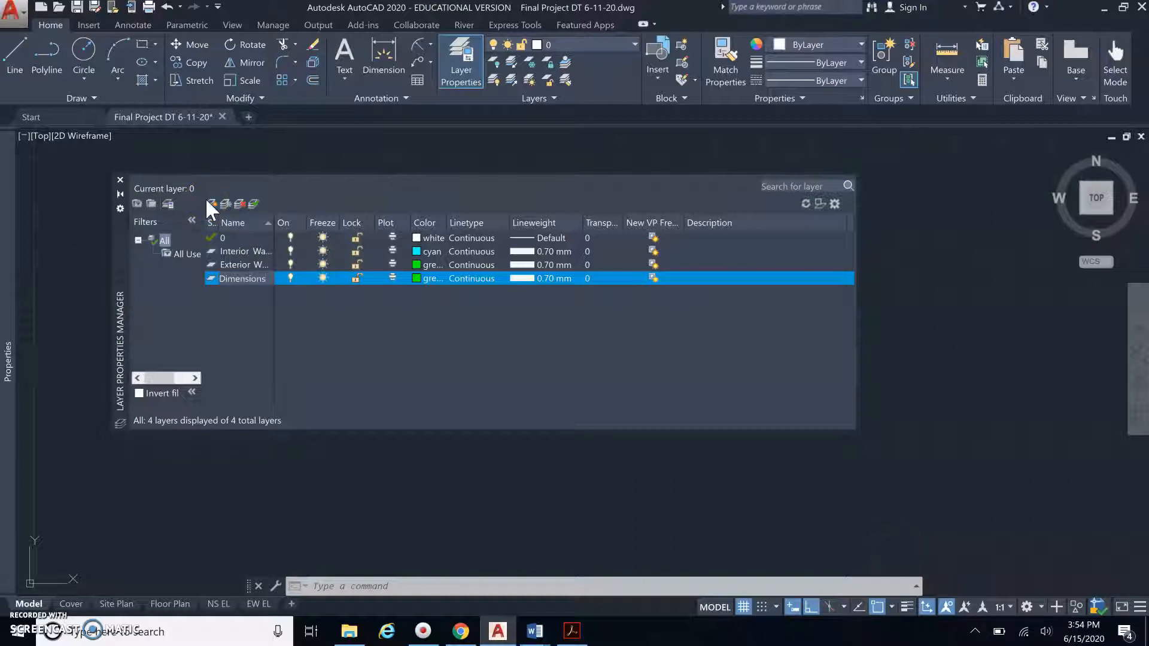
click(415, 277)
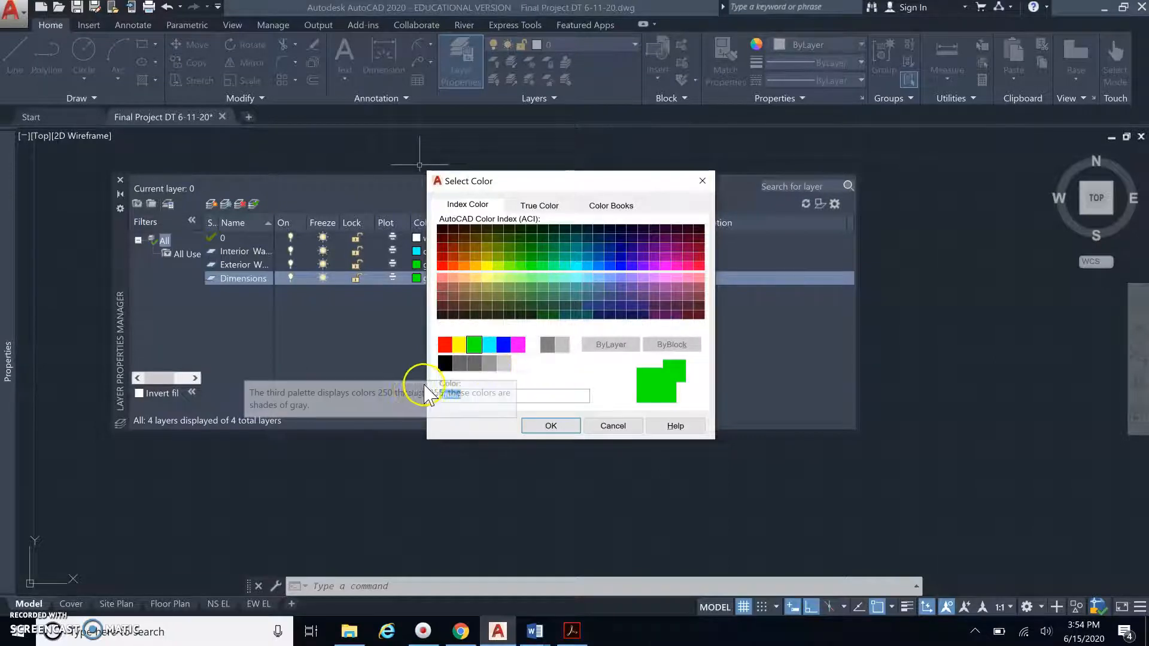
click(519, 364)
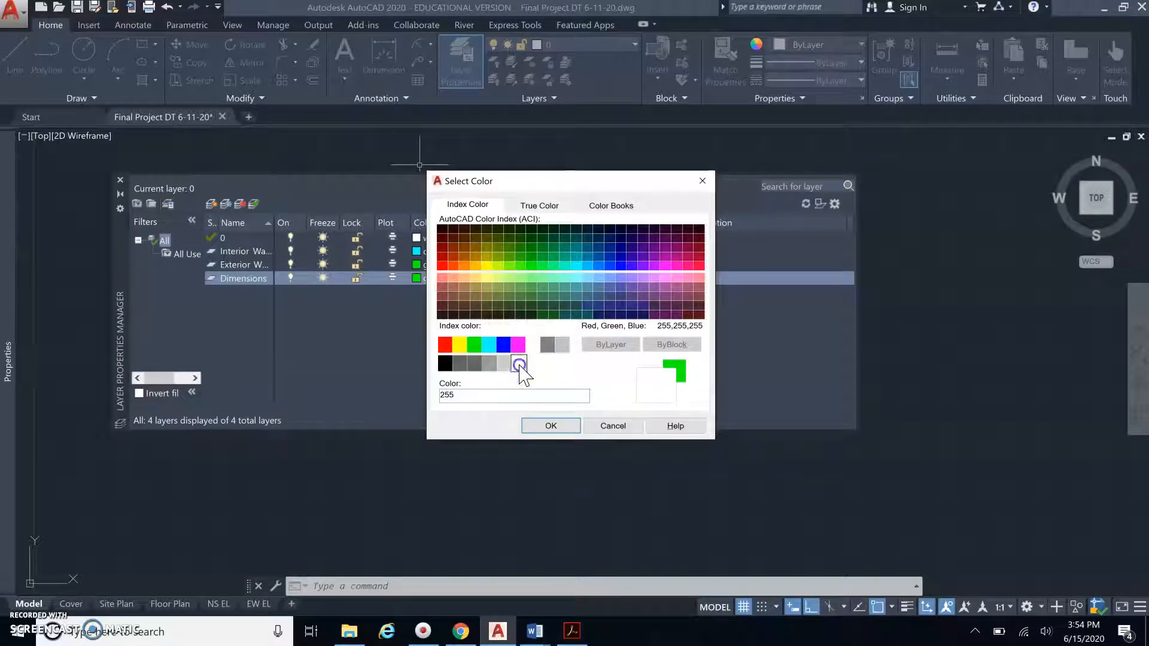
click(545, 425)
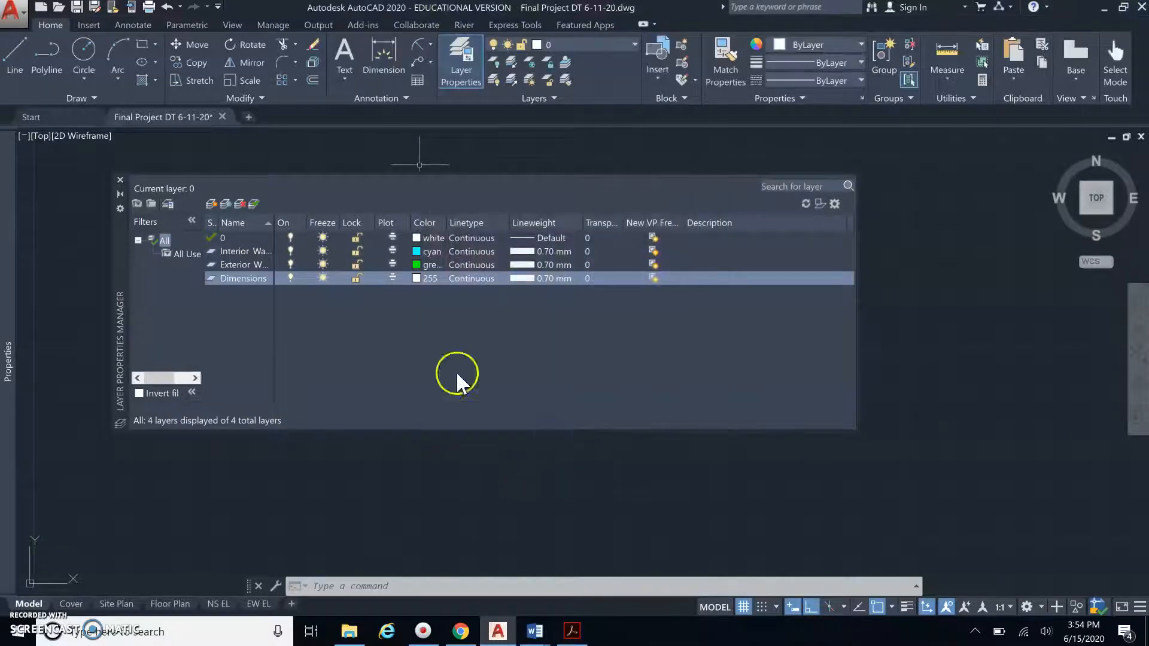
Step: Create a layer named Notes and set the Dimensions layer's lineweight to Default
click(211, 204)
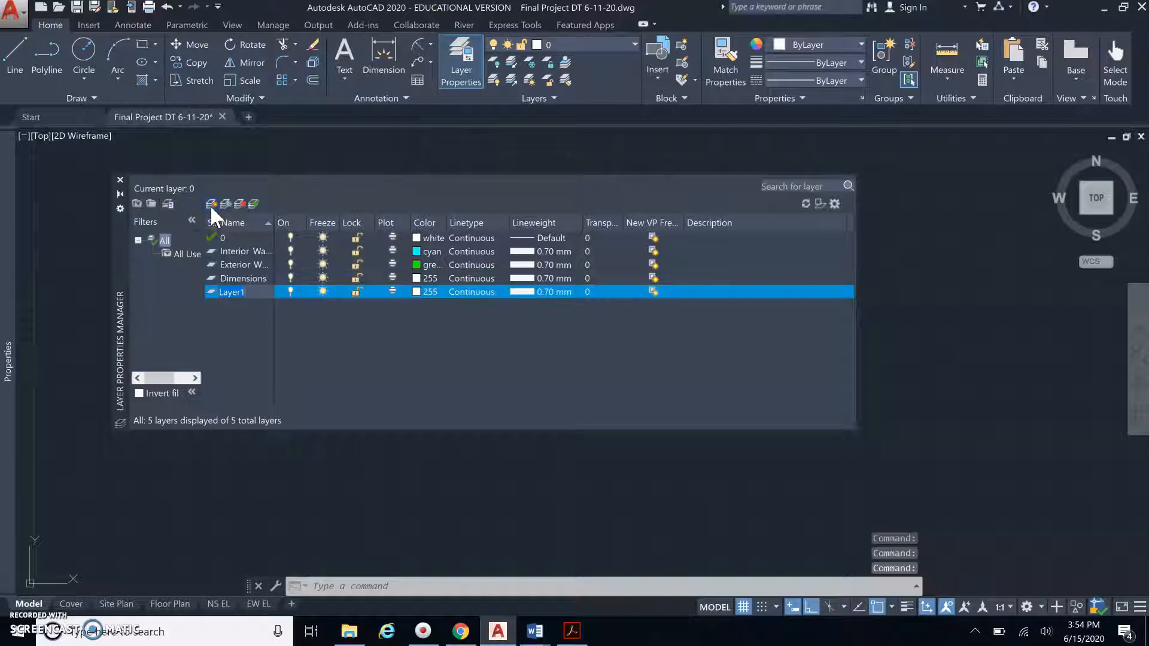
text(Notes)
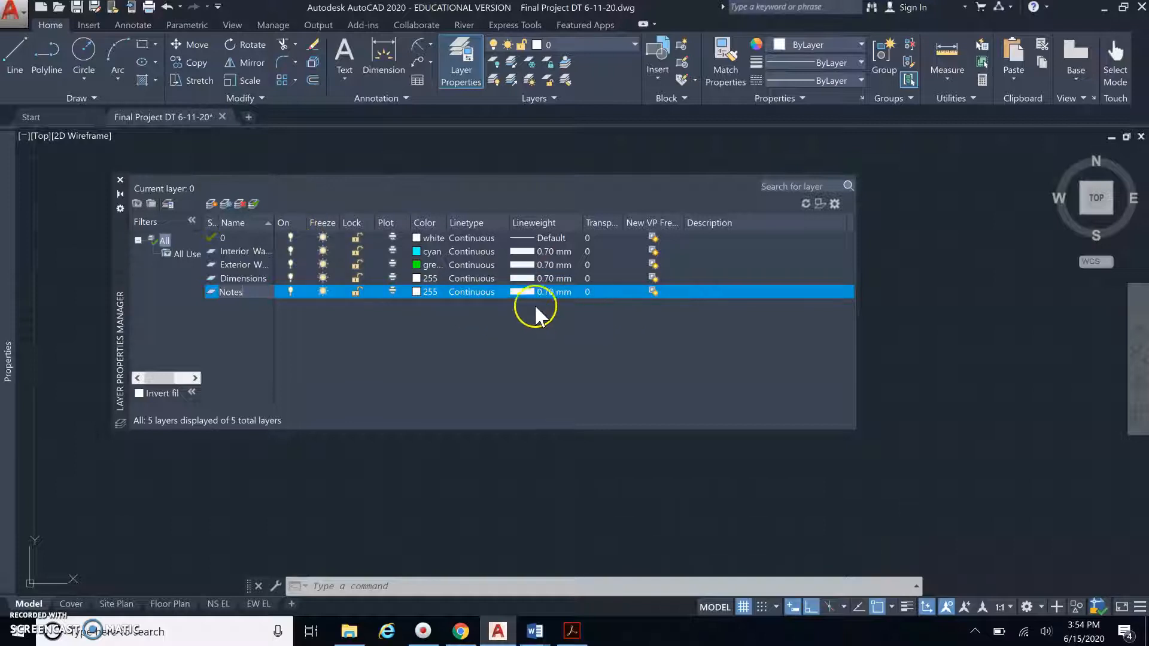
click(554, 276)
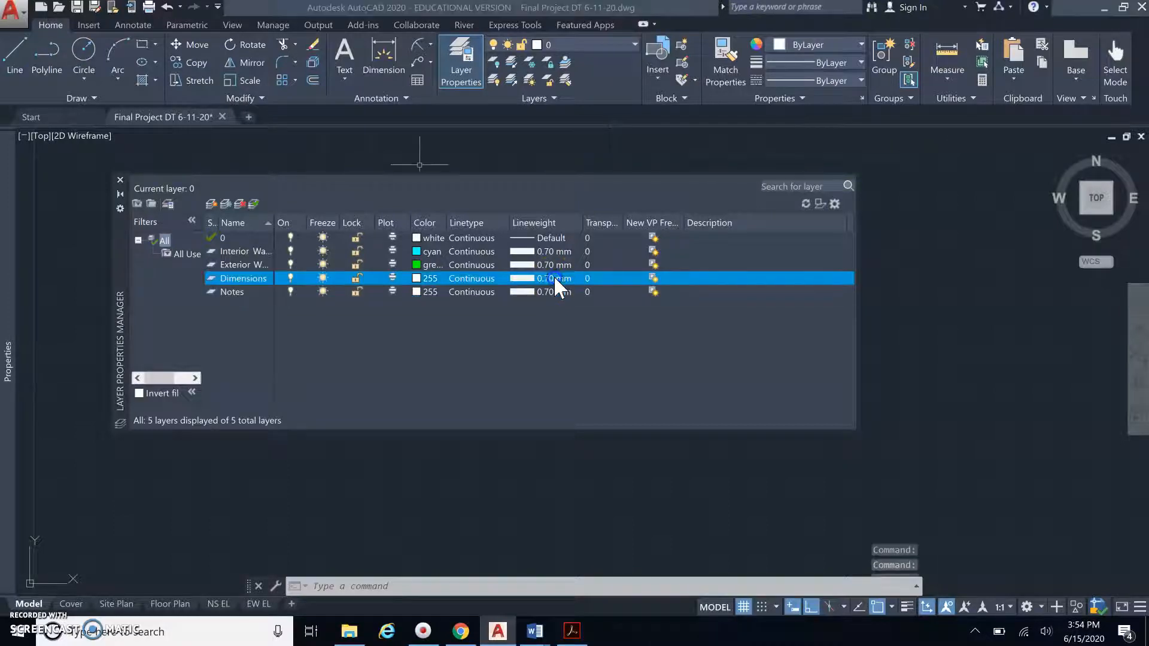
click(555, 277)
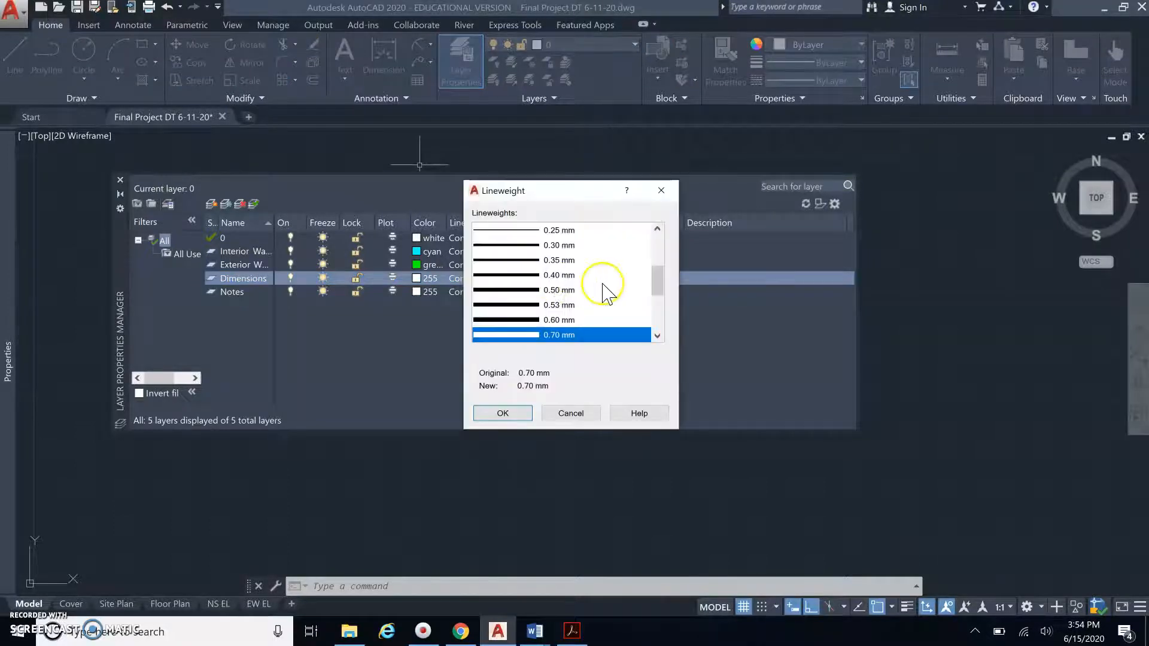
click(655, 283)
drag(655, 282, 658, 256)
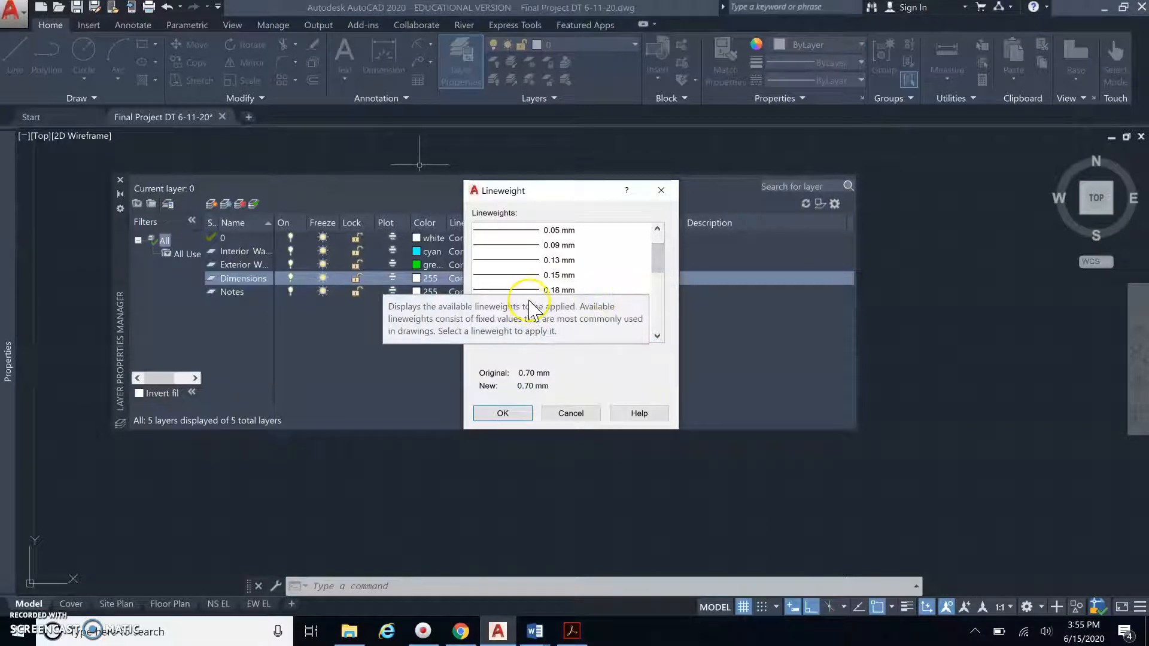
drag(653, 264, 655, 227)
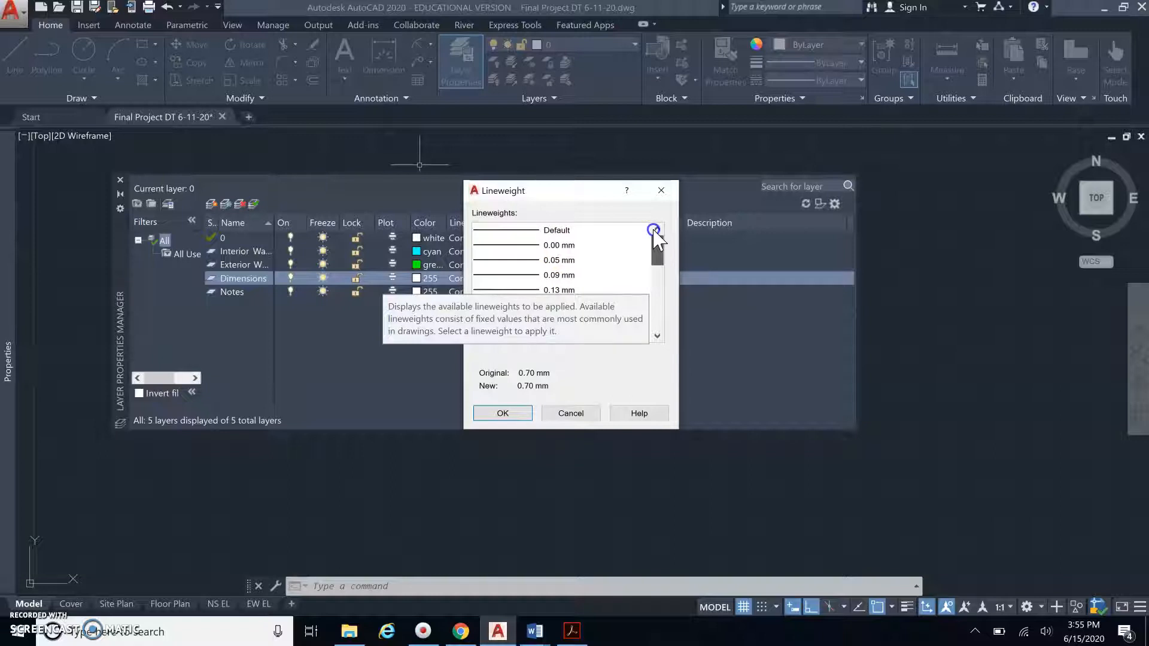
click(564, 231)
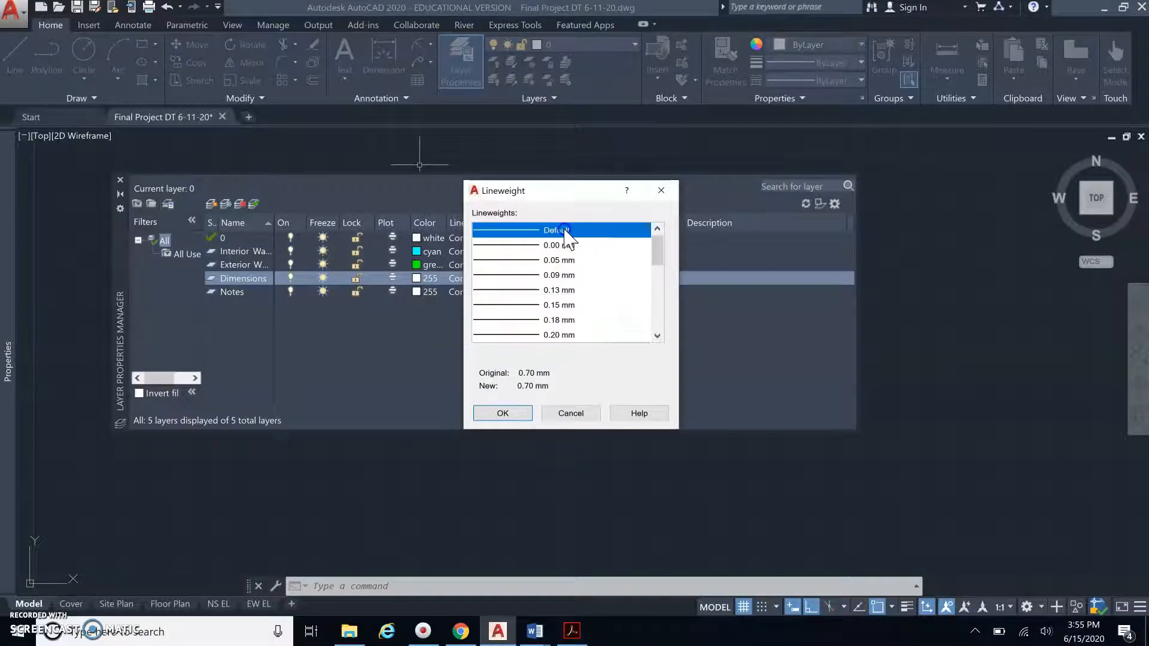
click(497, 414)
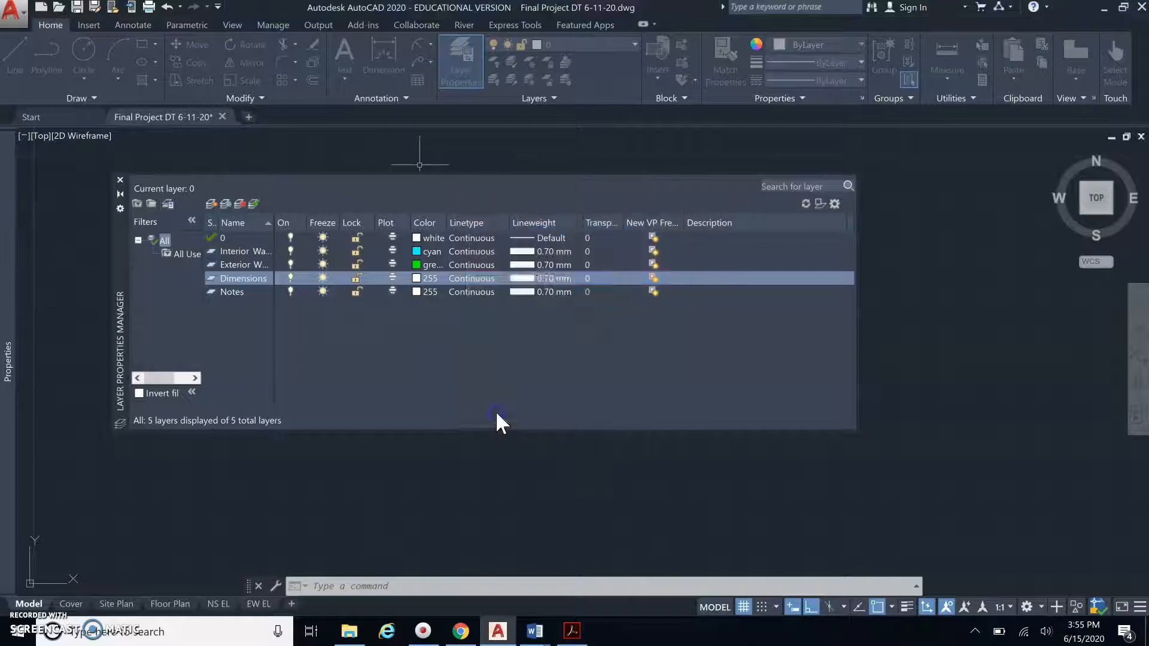
Step: Set the Notes layer's lineweight to Default
click(515, 292)
click(515, 292)
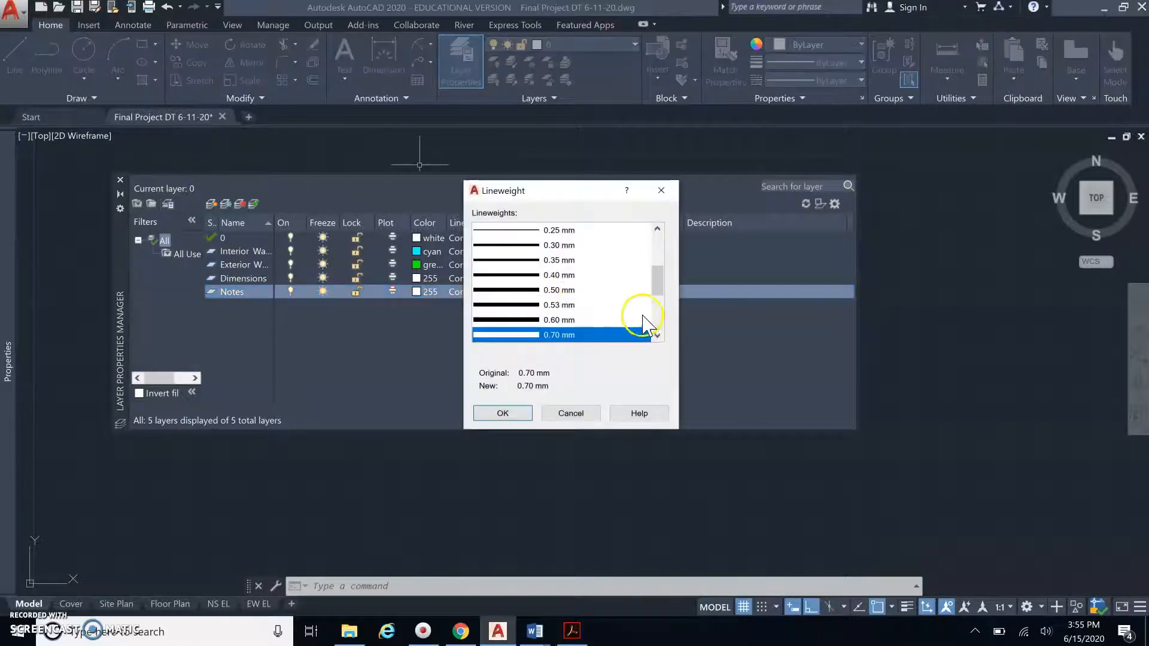
drag(657, 275, 660, 234)
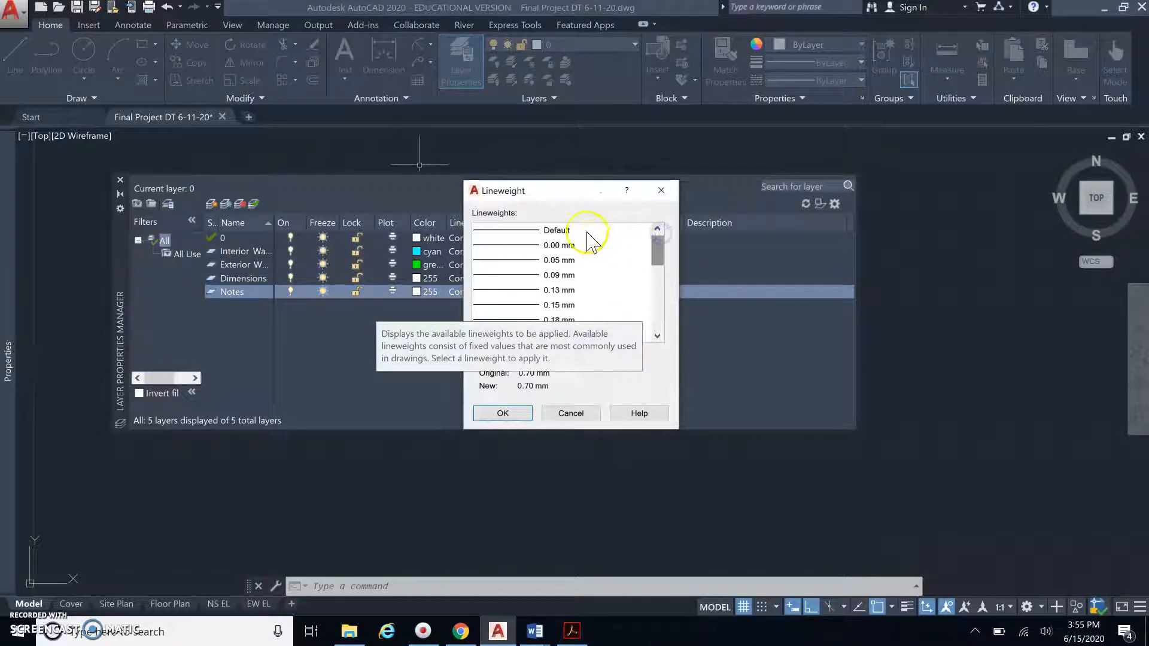
click(548, 235)
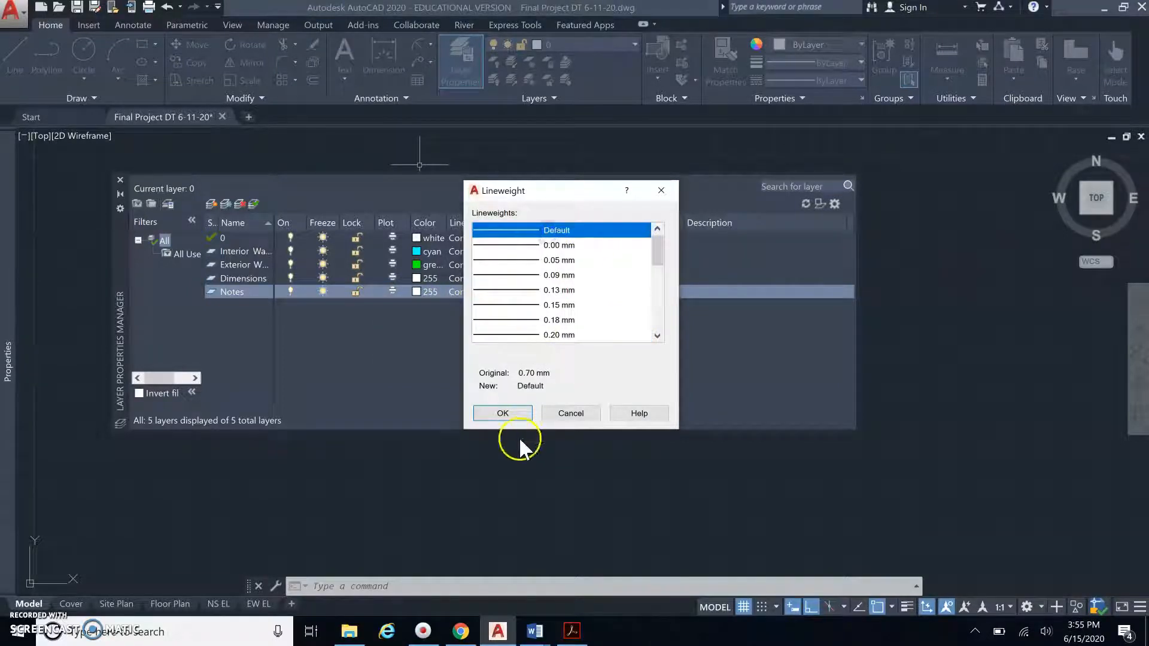
click(490, 413)
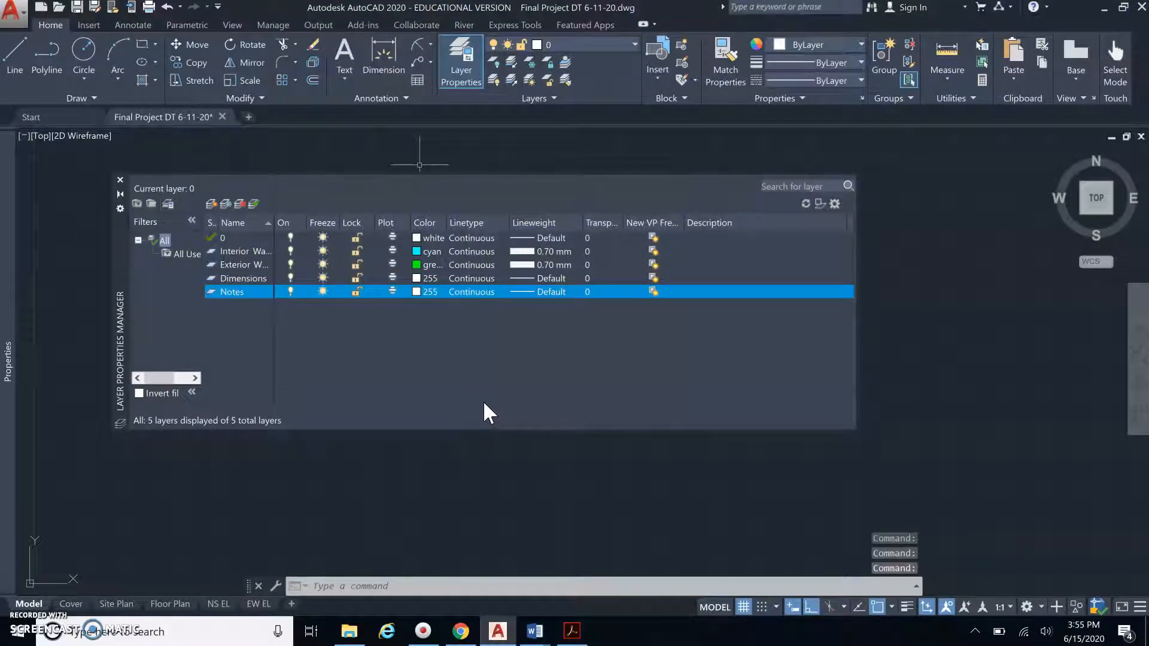
Step: Create a layer named Cabinets and set its color to the reddish-brown index color 22
click(211, 203)
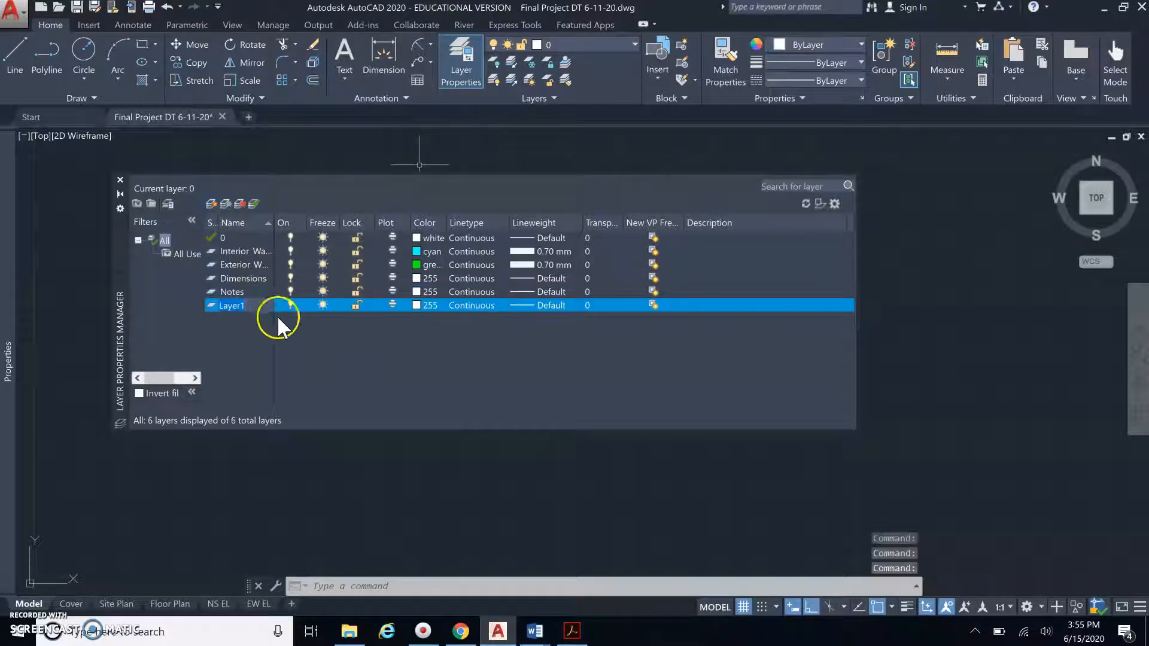
text(Ca)
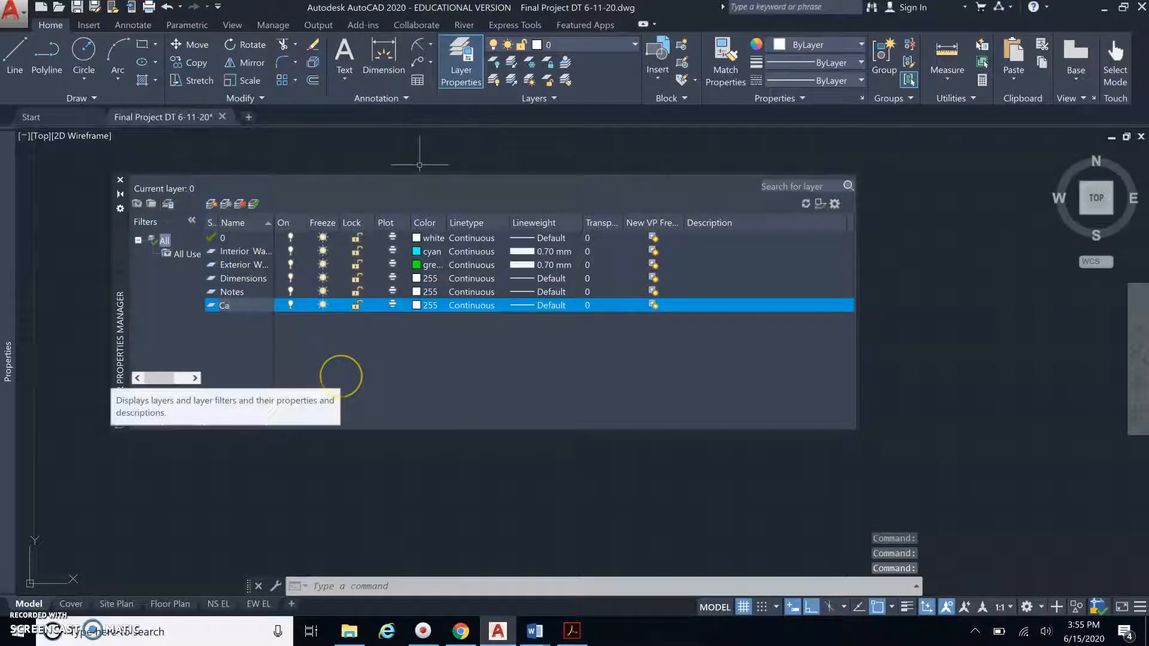
text(binets)
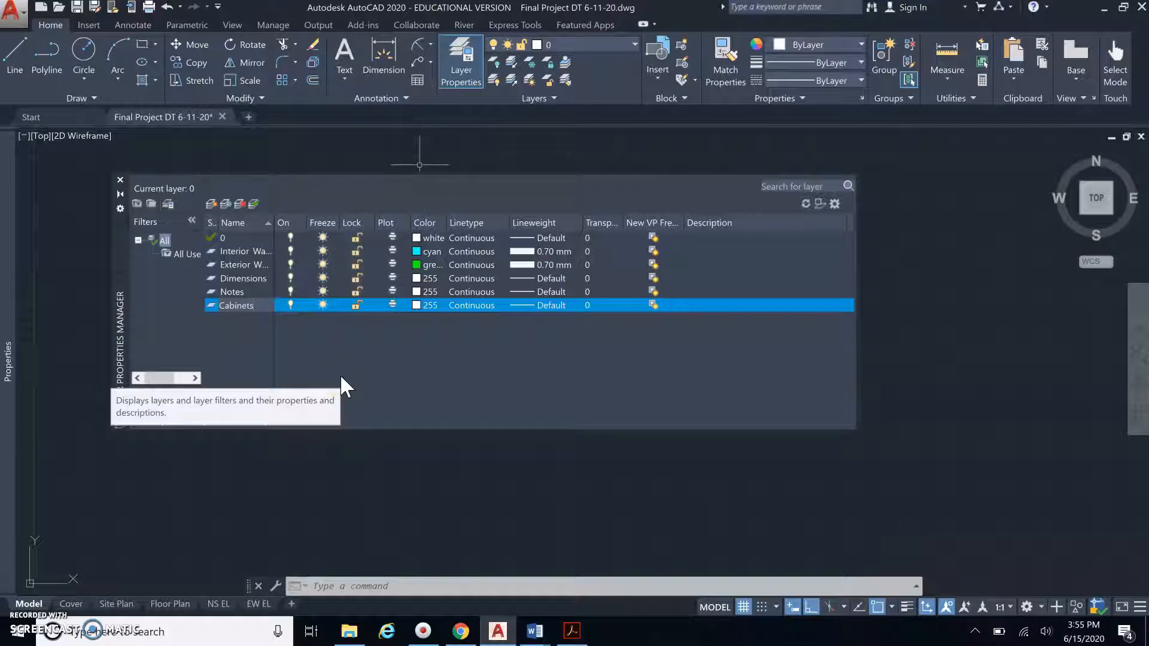
click(417, 307)
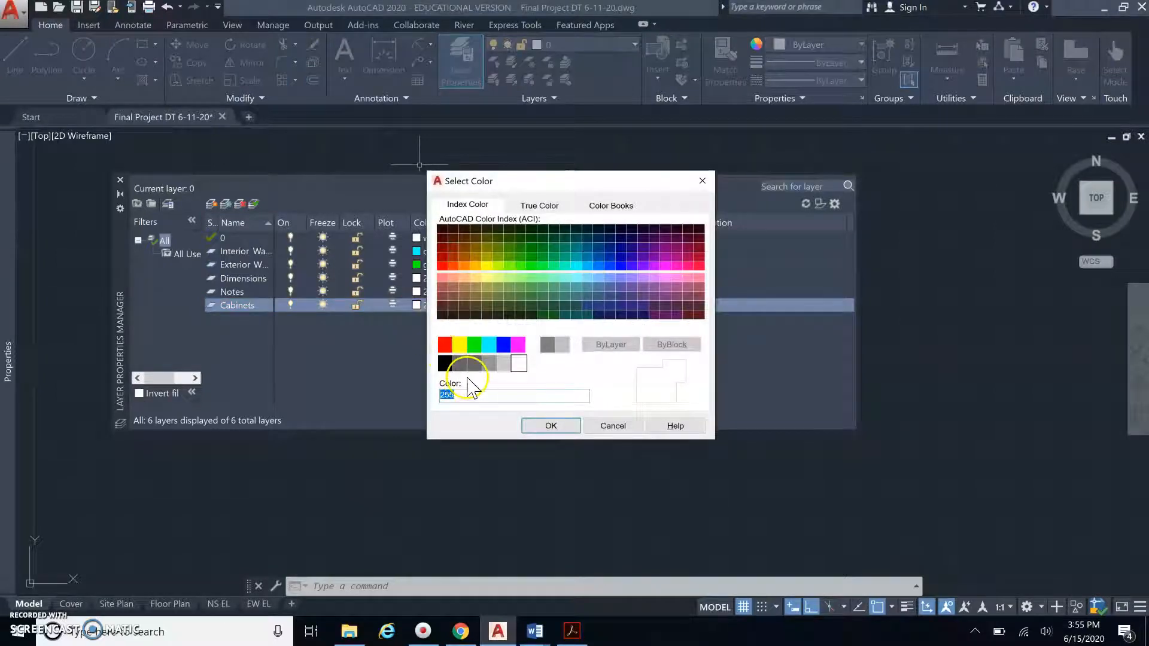
click(453, 257)
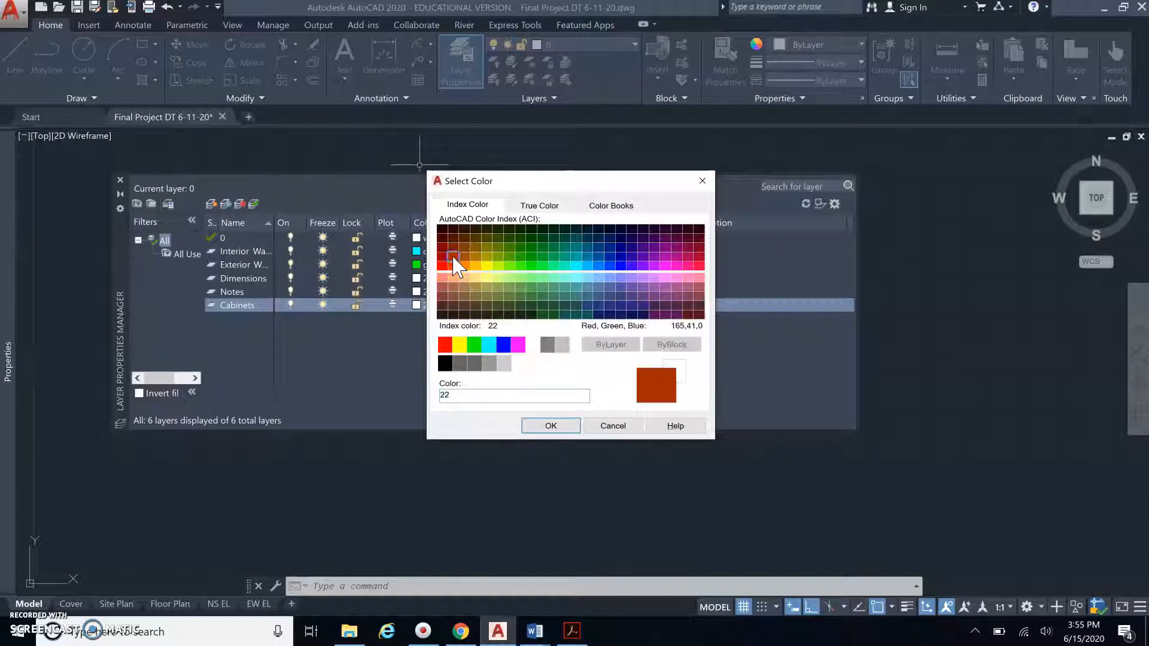
click(541, 428)
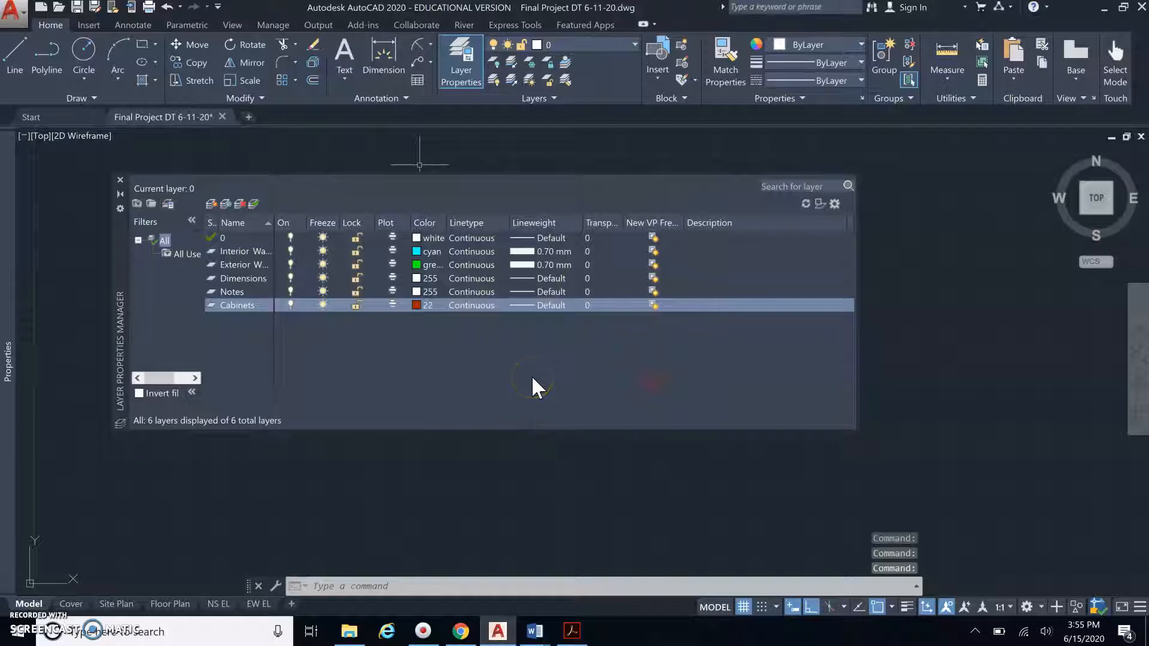
Step: Create a layer named Doors and set its color to the dark gray index color 251
click(210, 203)
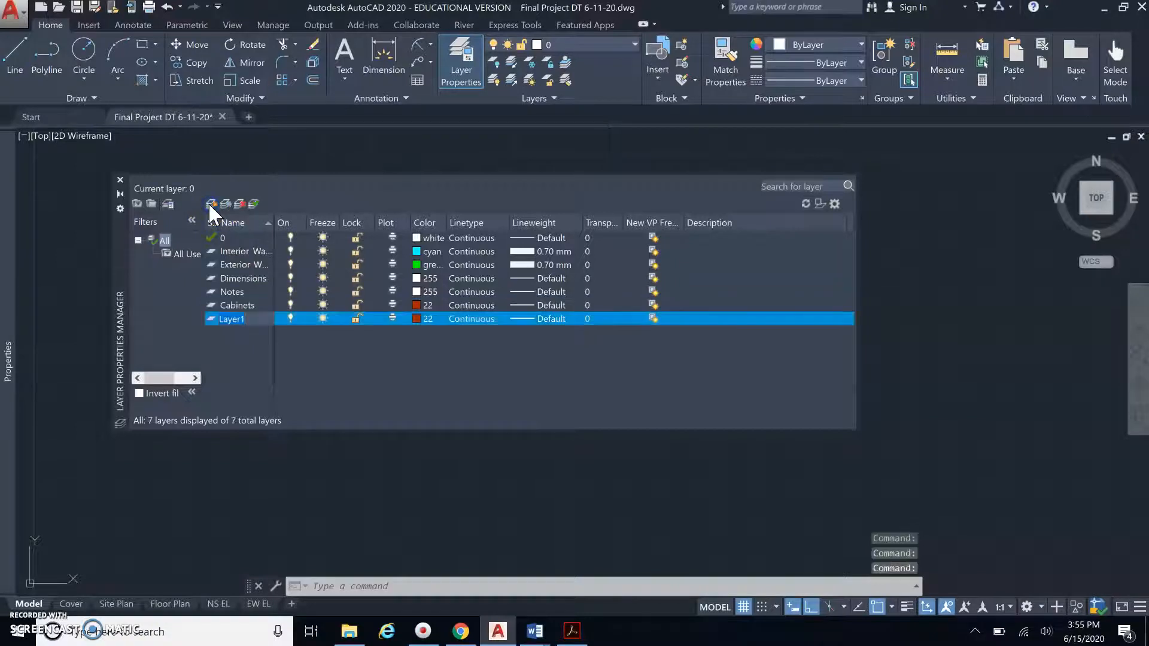
text(Doors)
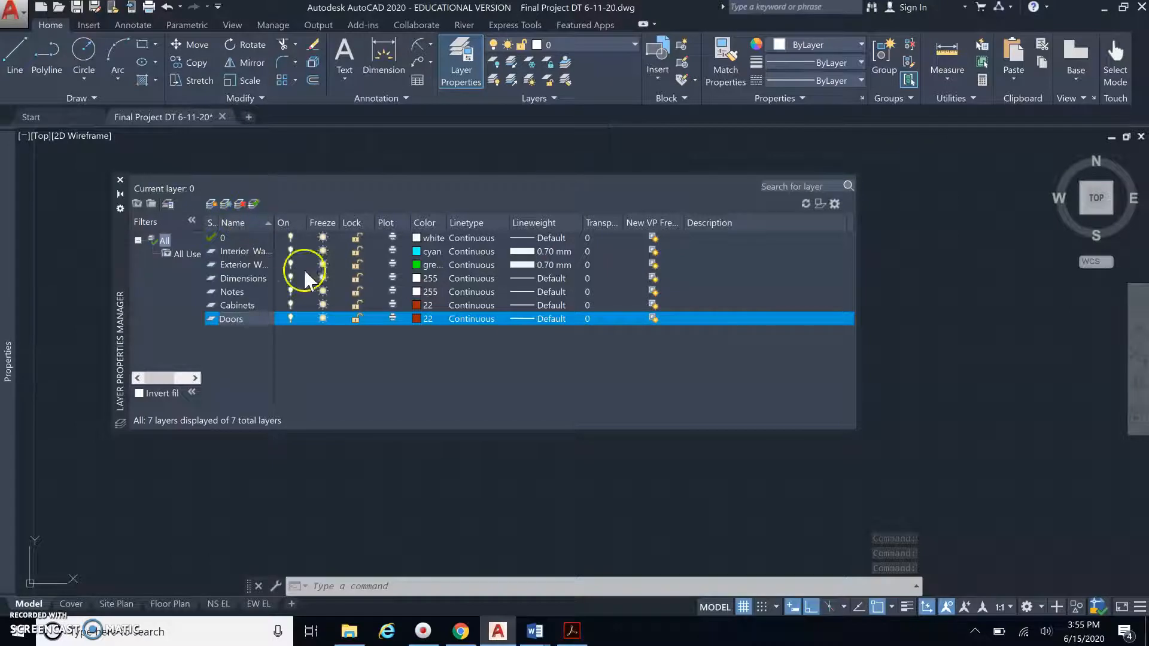
click(419, 318)
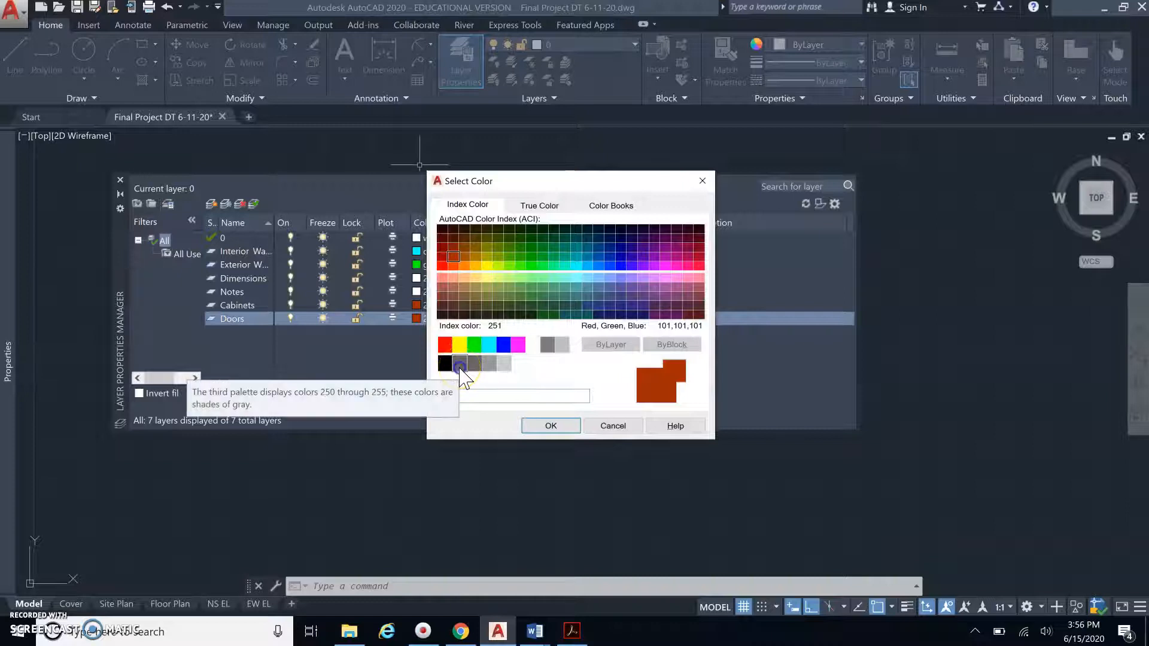
click(459, 363)
click(545, 429)
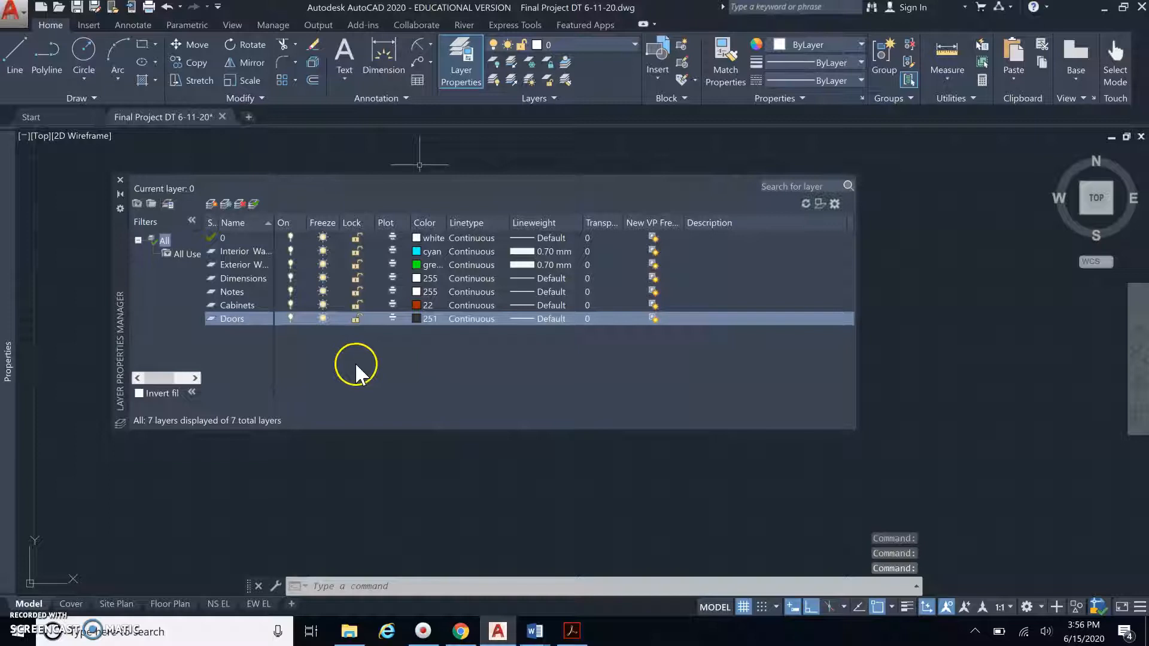
Step: Create a layer named Windows, set its color to the gray index color 253, and close the layer manager
click(210, 204)
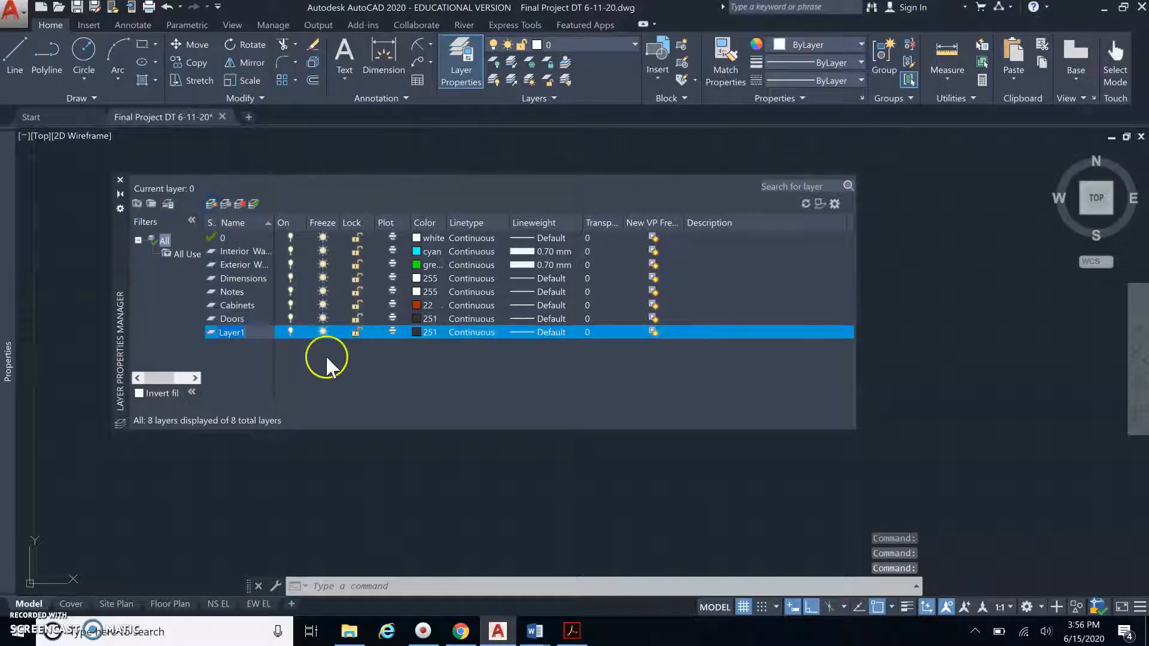
text(Wi)
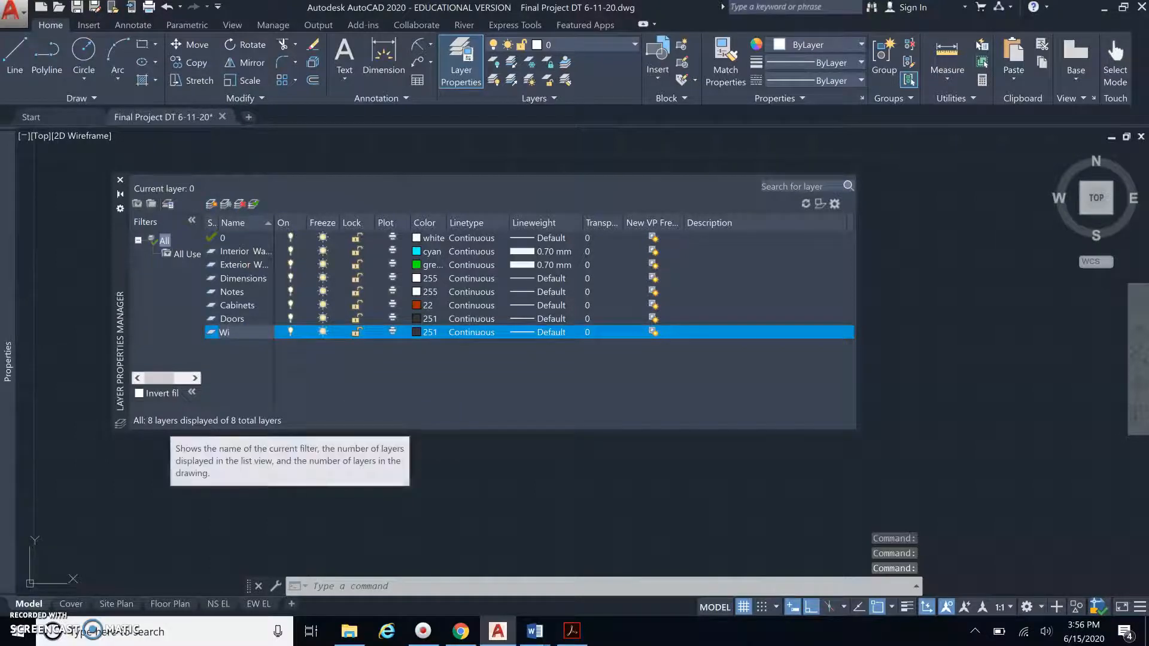
text(ndows)
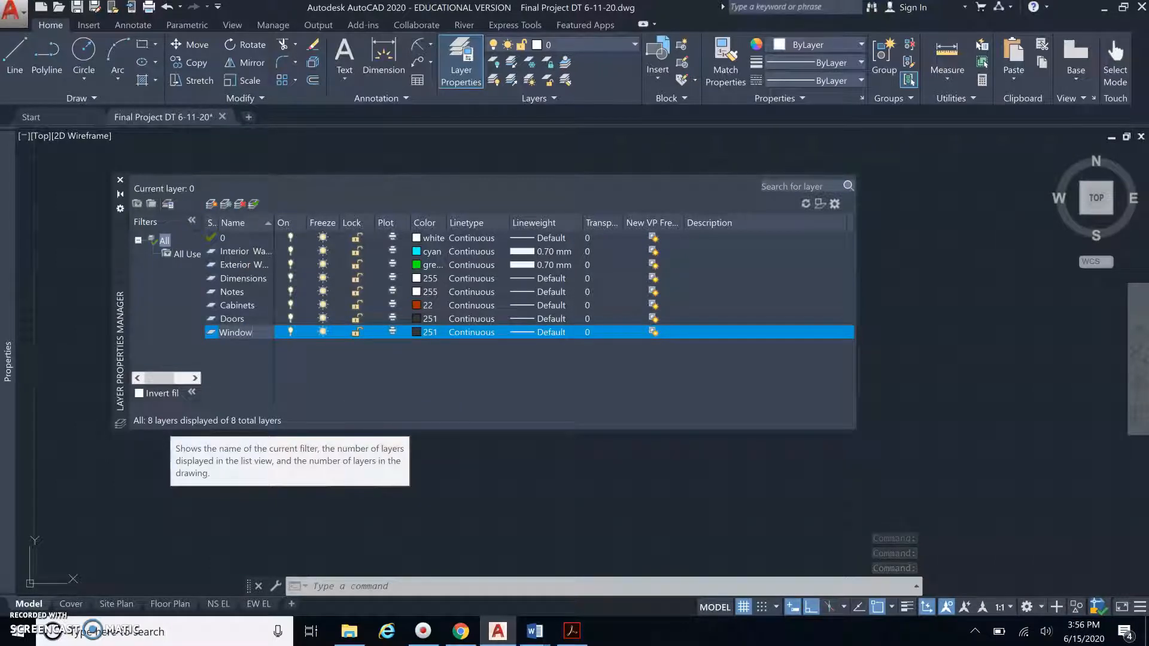
key(Return)
click(416, 332)
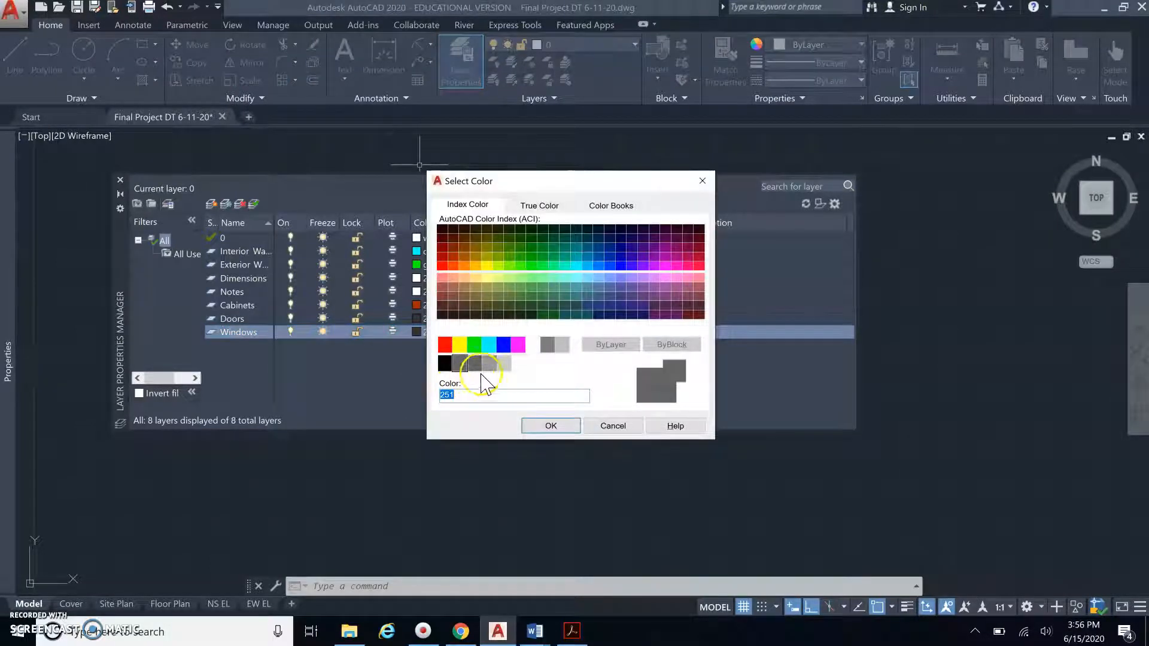
click(490, 363)
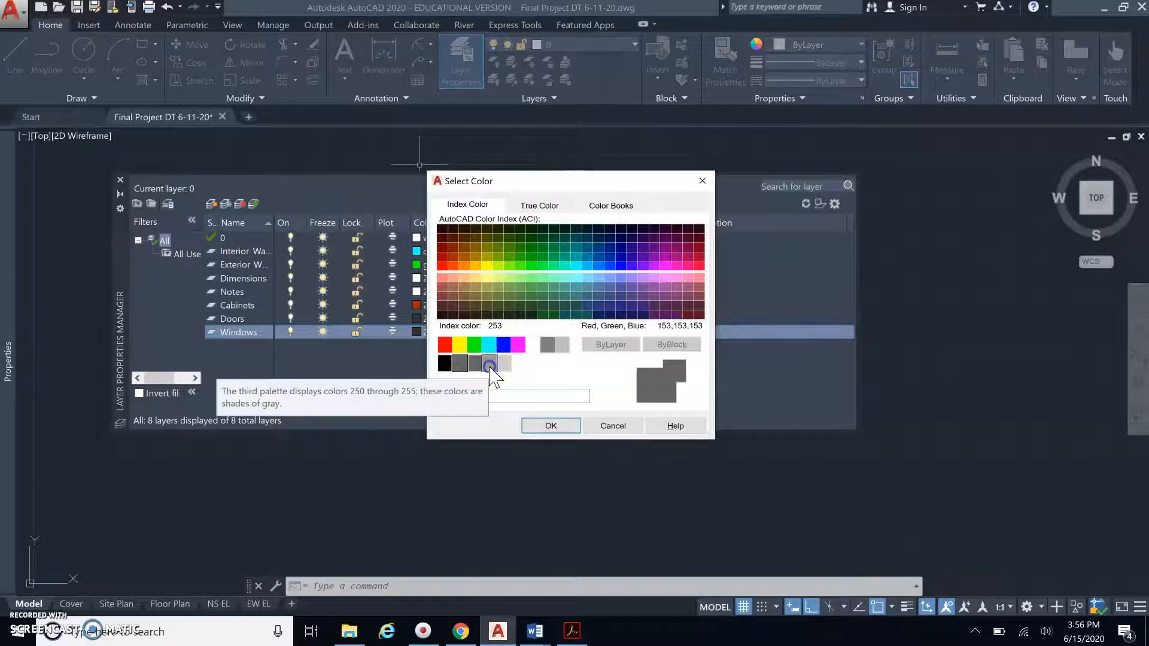
click(537, 436)
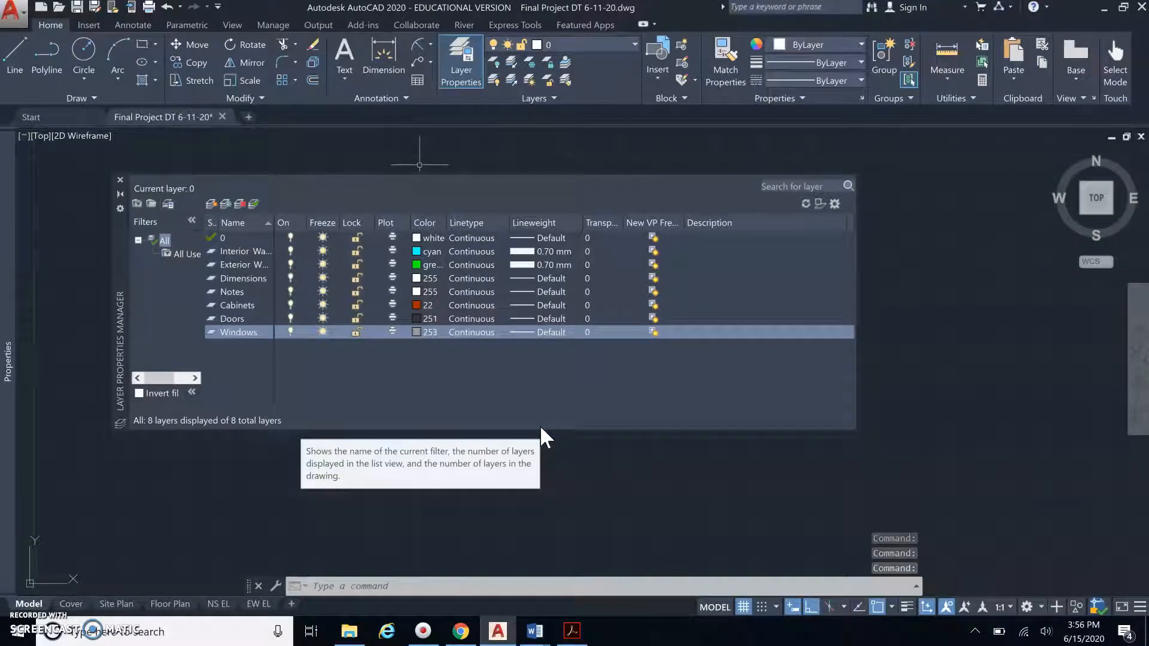
click(530, 424)
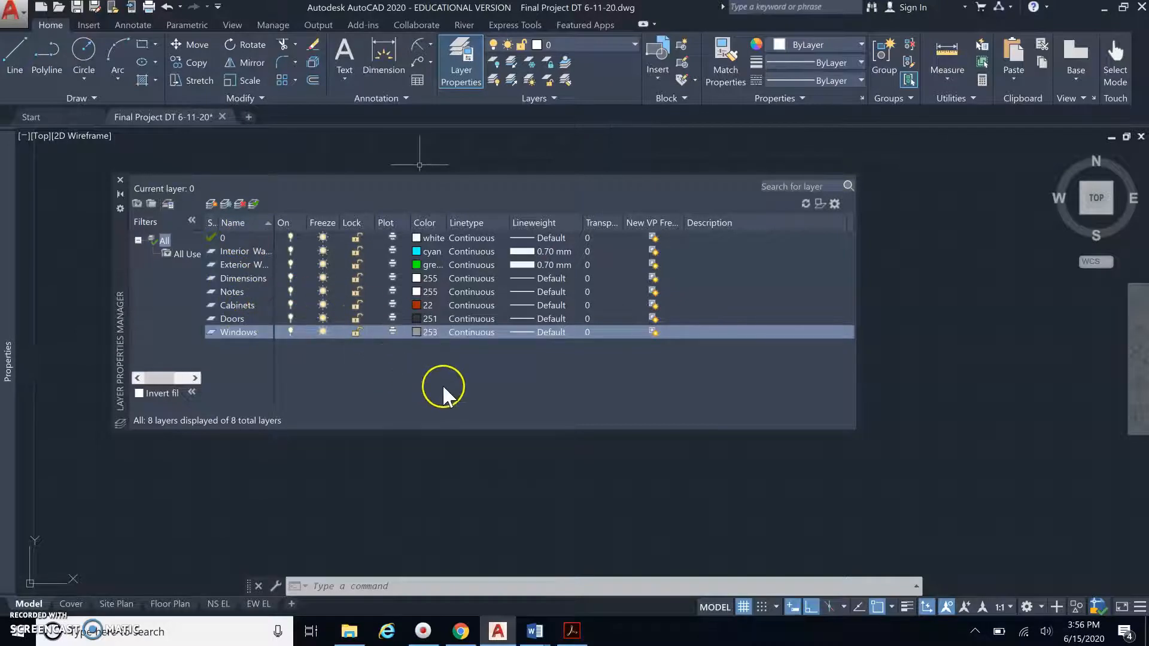
click(489, 376)
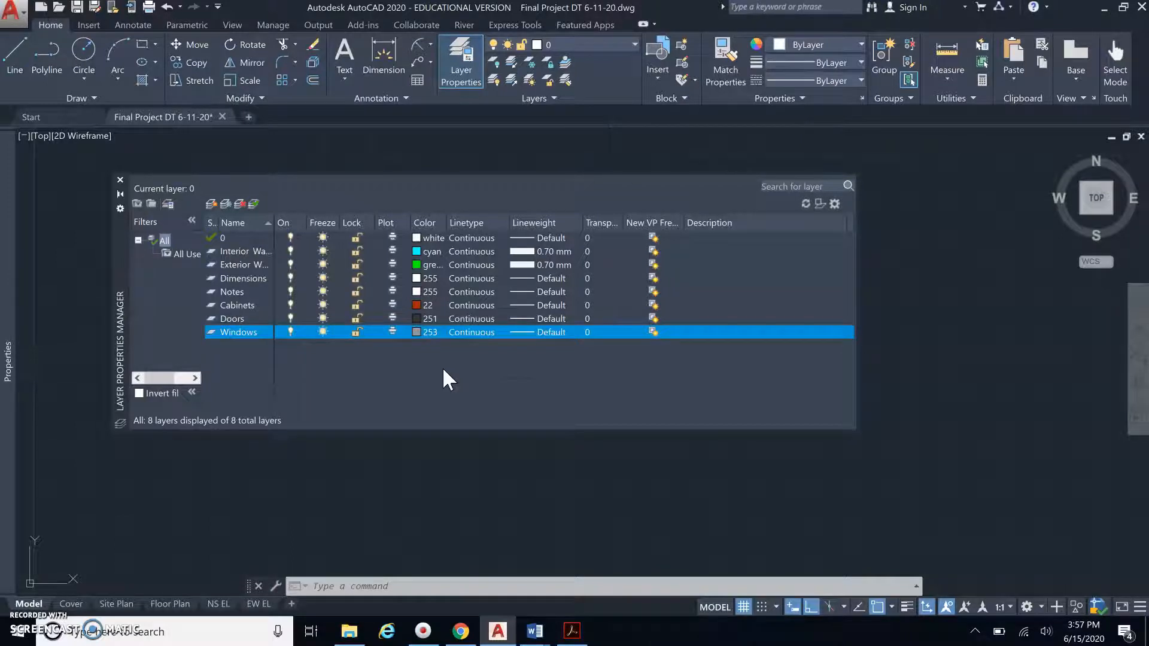
click(119, 179)
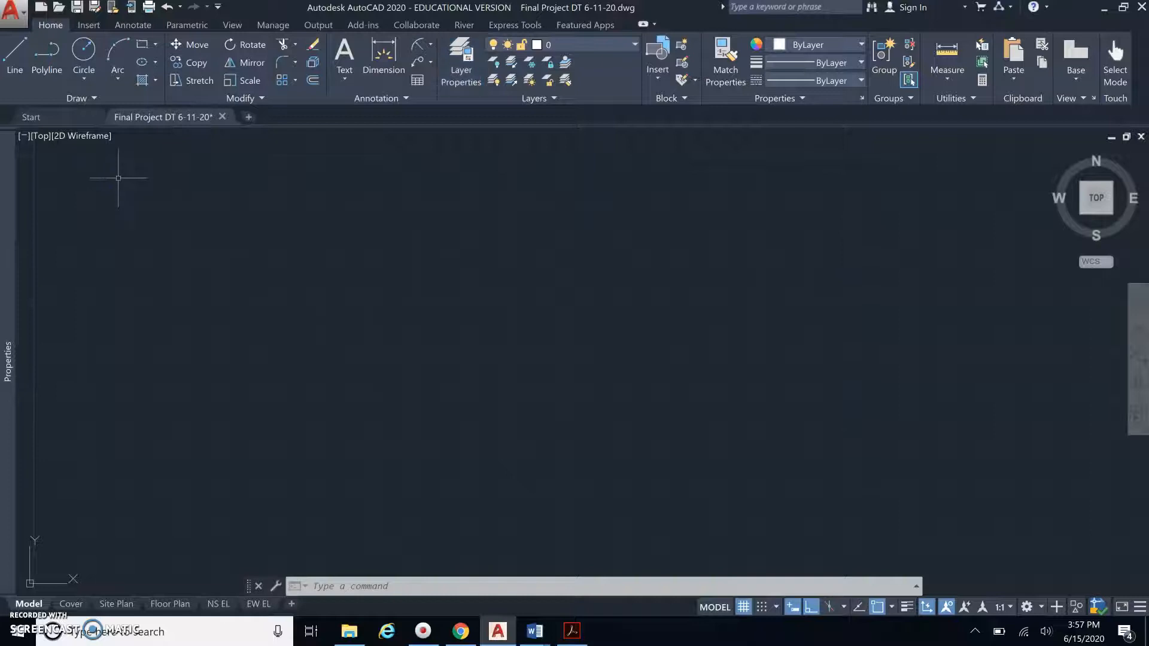
Step: Make the Exterior Walls layer current and draw a 45' horizontal line extending right from a point near the origin
click(596, 43)
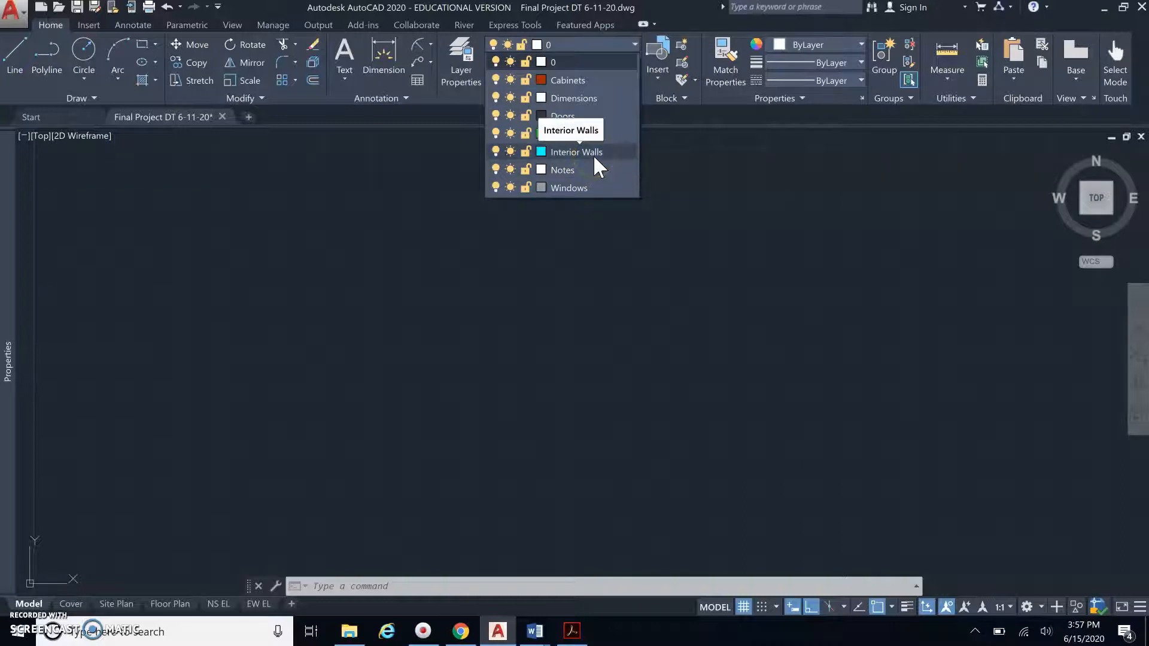
click(596, 133)
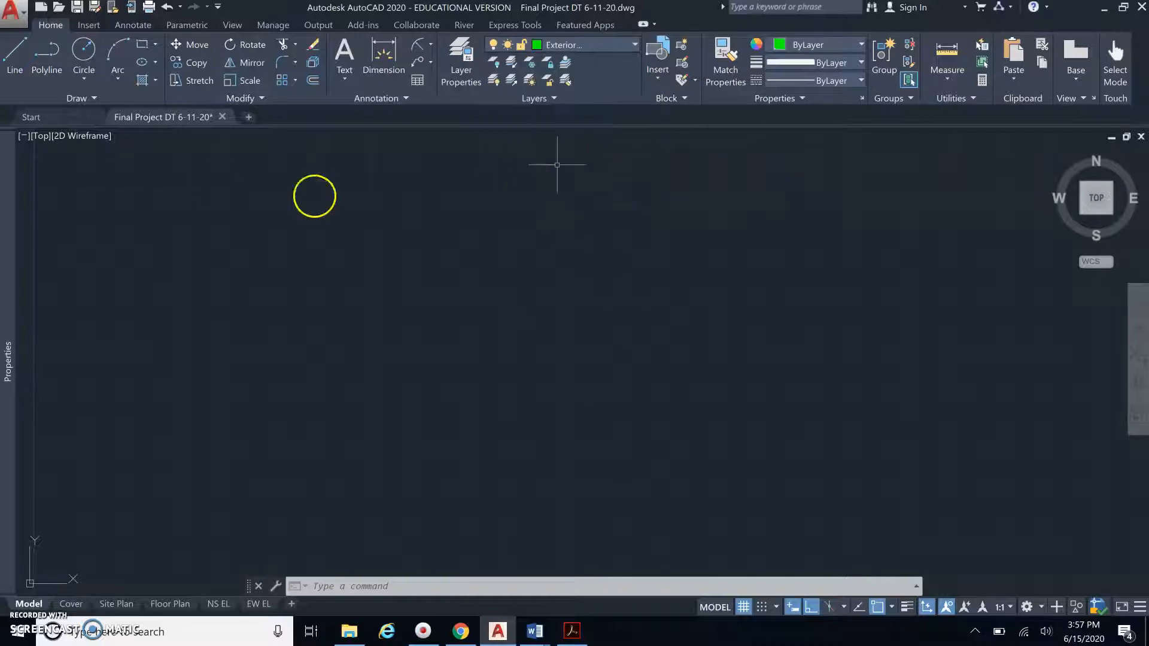
click(13, 54)
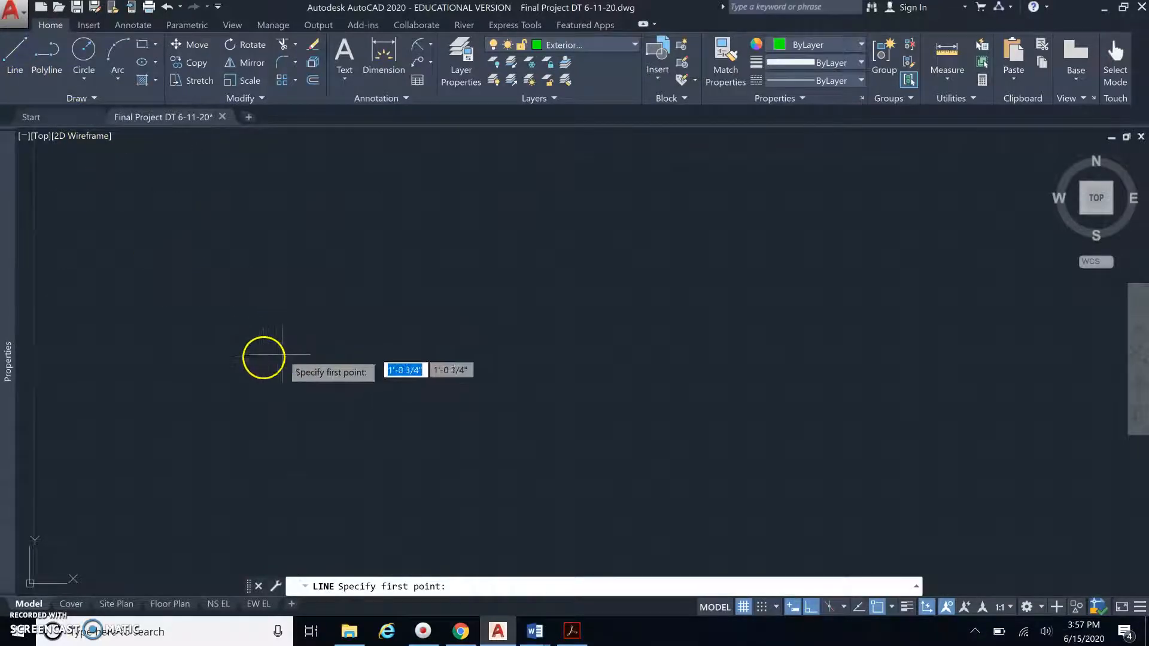
click(220, 384)
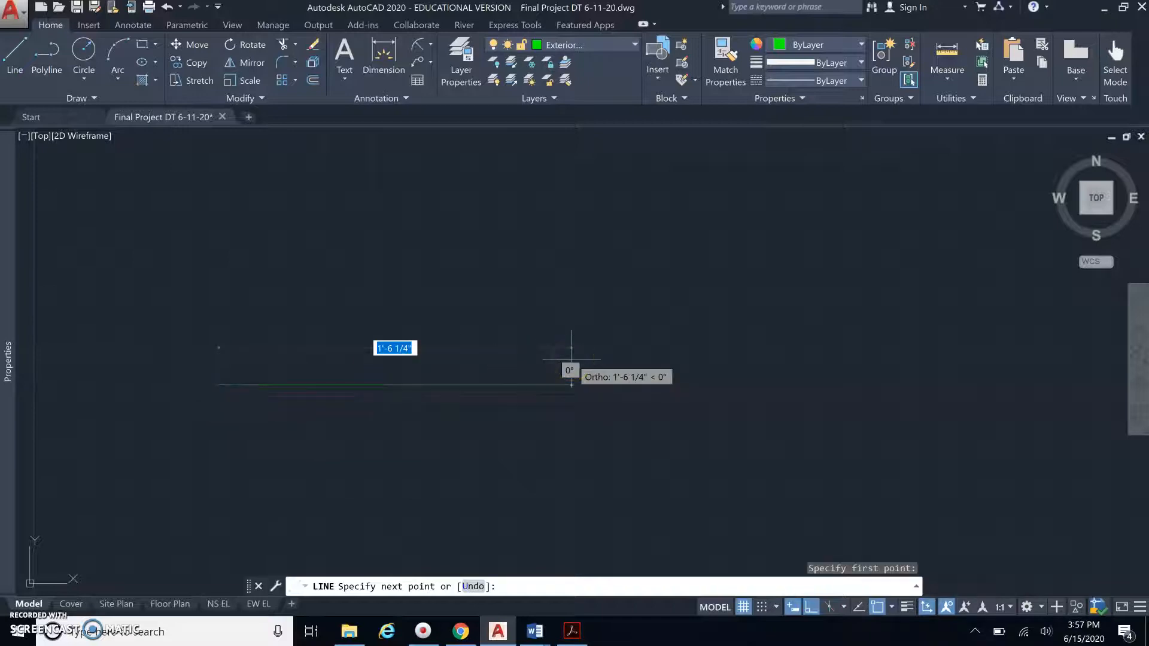
text(45)
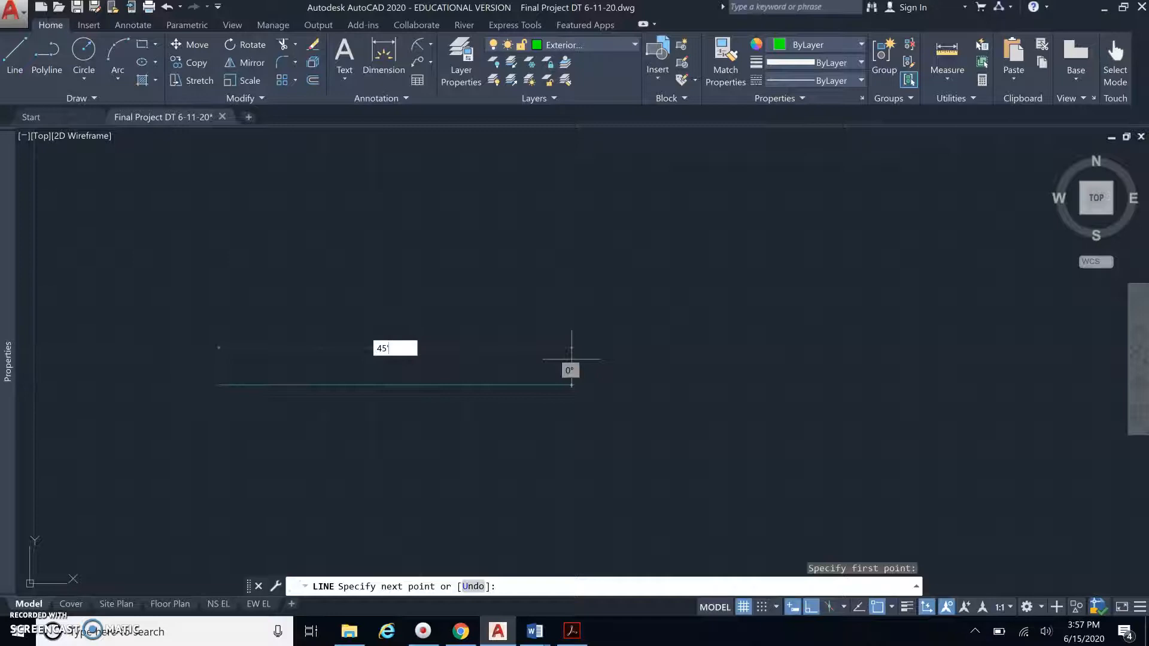
text(')
key(Return)
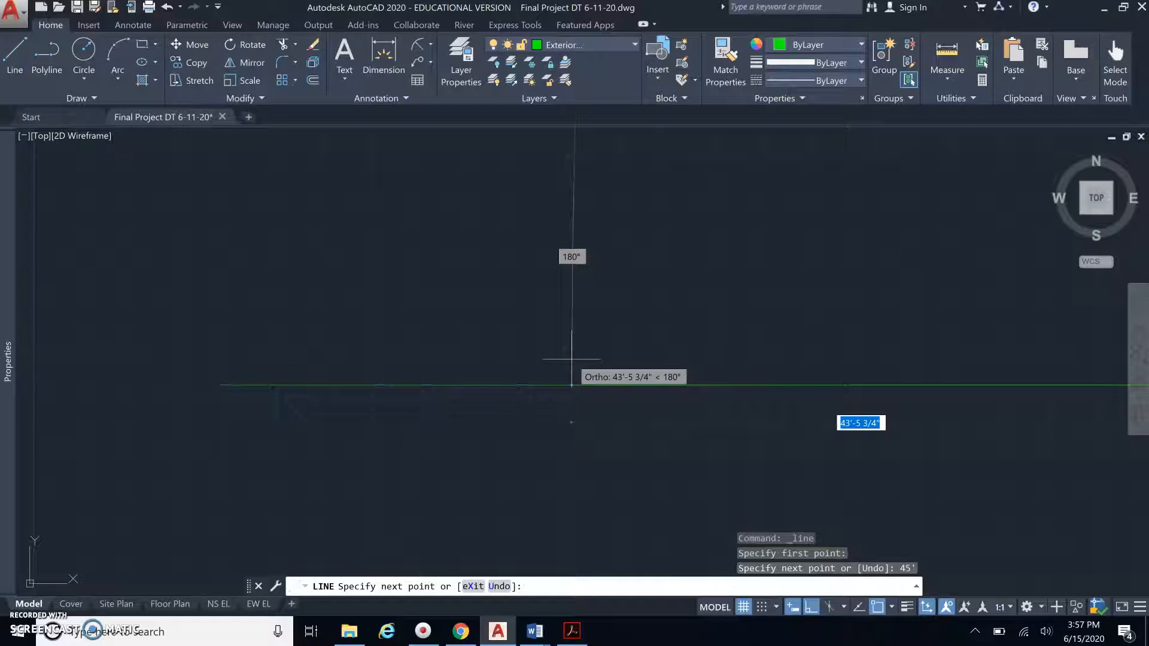
key(Escape)
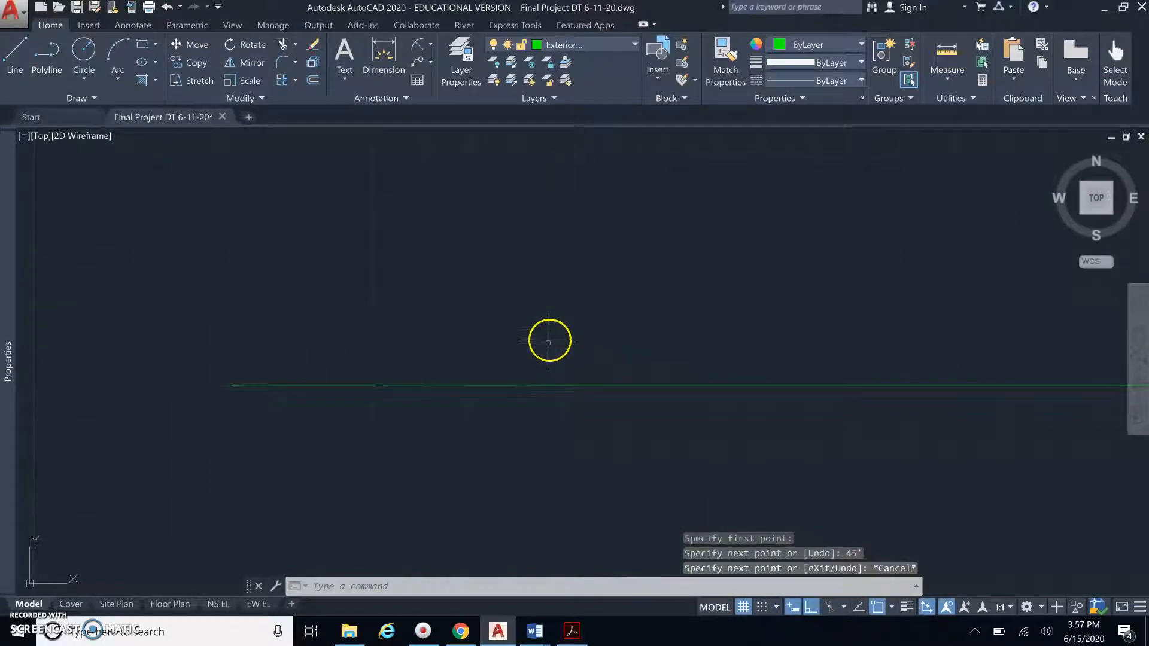
Step: Turn Ortho off and move the 45' line by its midpoint up and right, with its left end at about 31'-8", 26'-2"
middle_drag(549, 339, 549, 339)
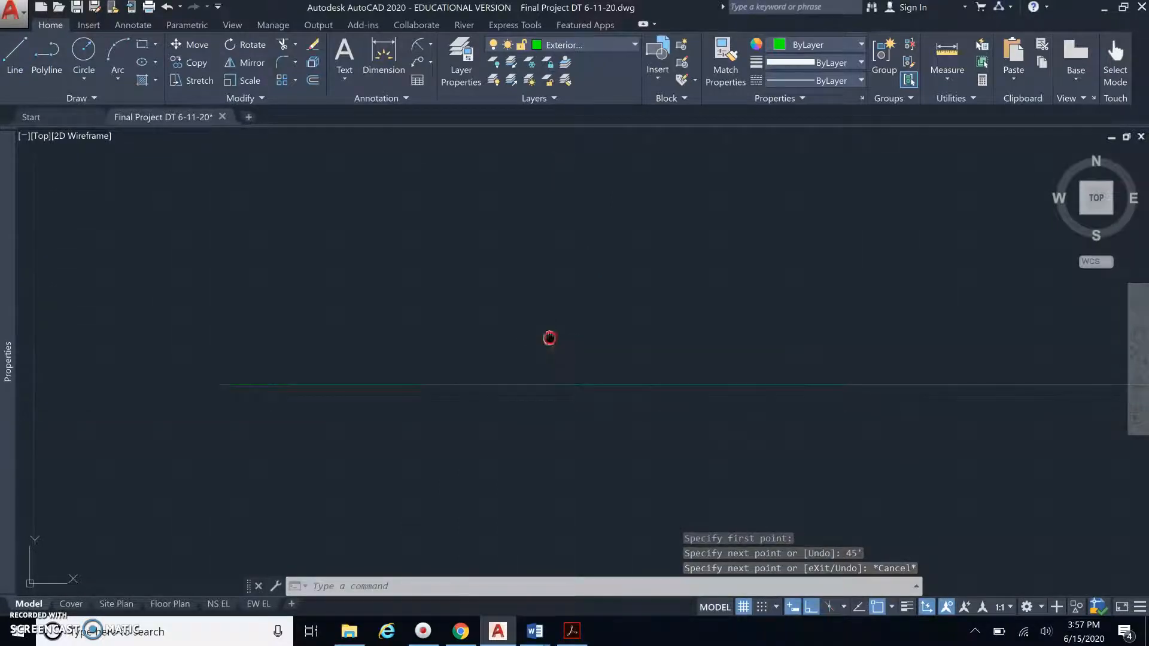
middle_click(550, 339)
scroll(549, 337, up, 2)
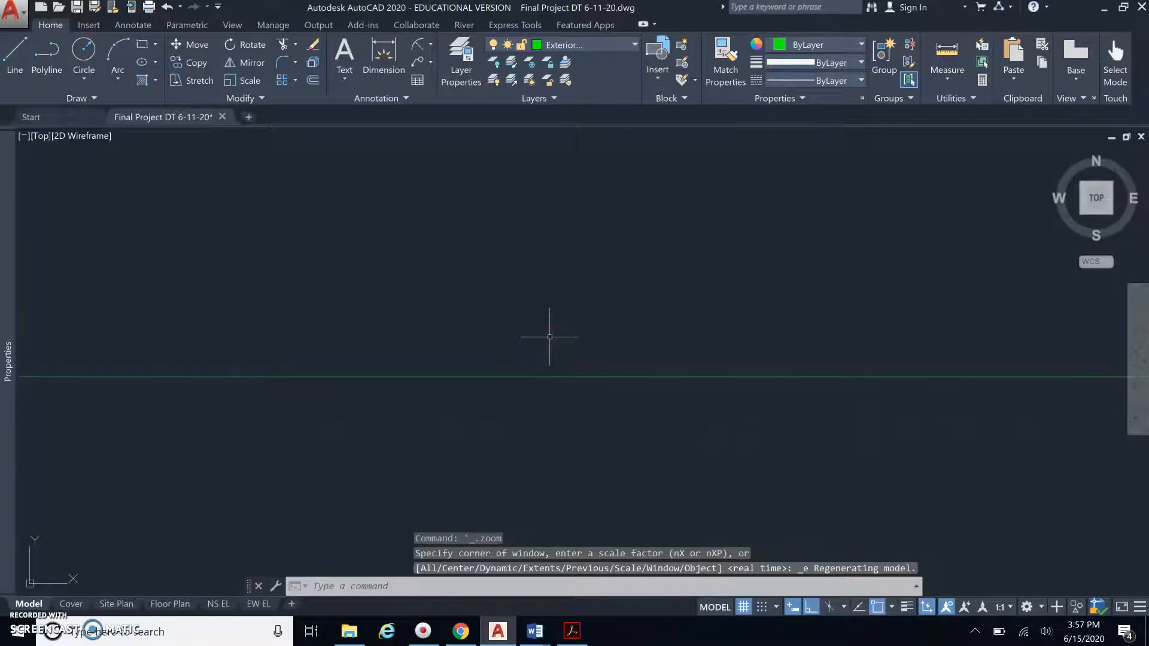
scroll(549, 337, down, 2)
scroll(549, 337, down, 4)
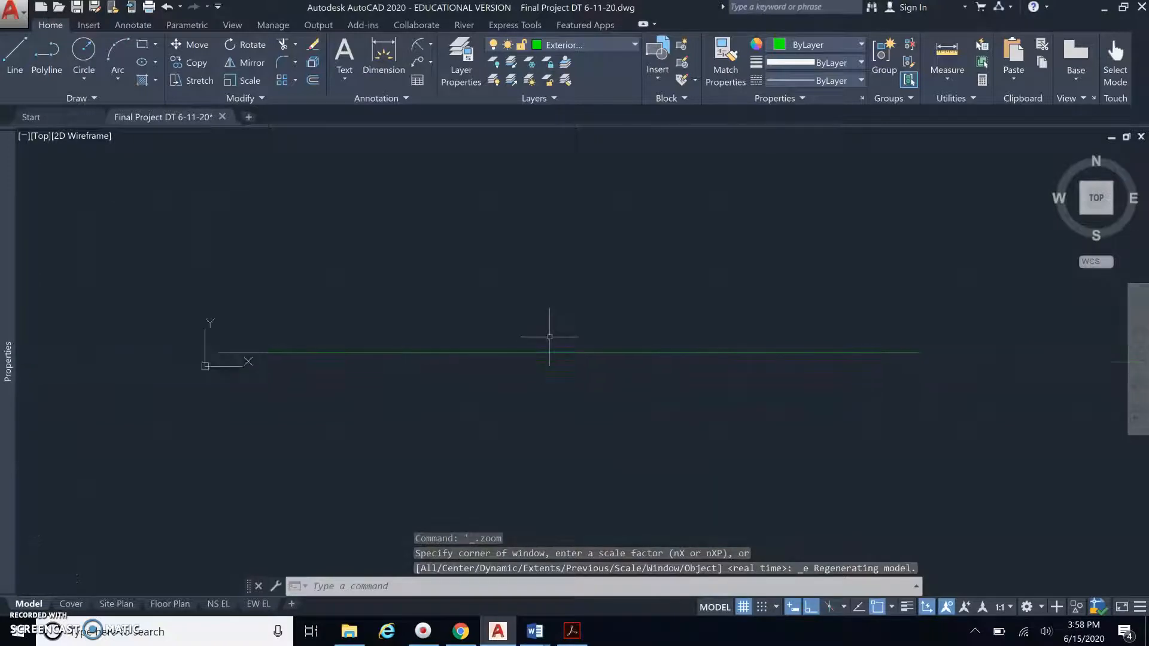
click(567, 376)
click(550, 325)
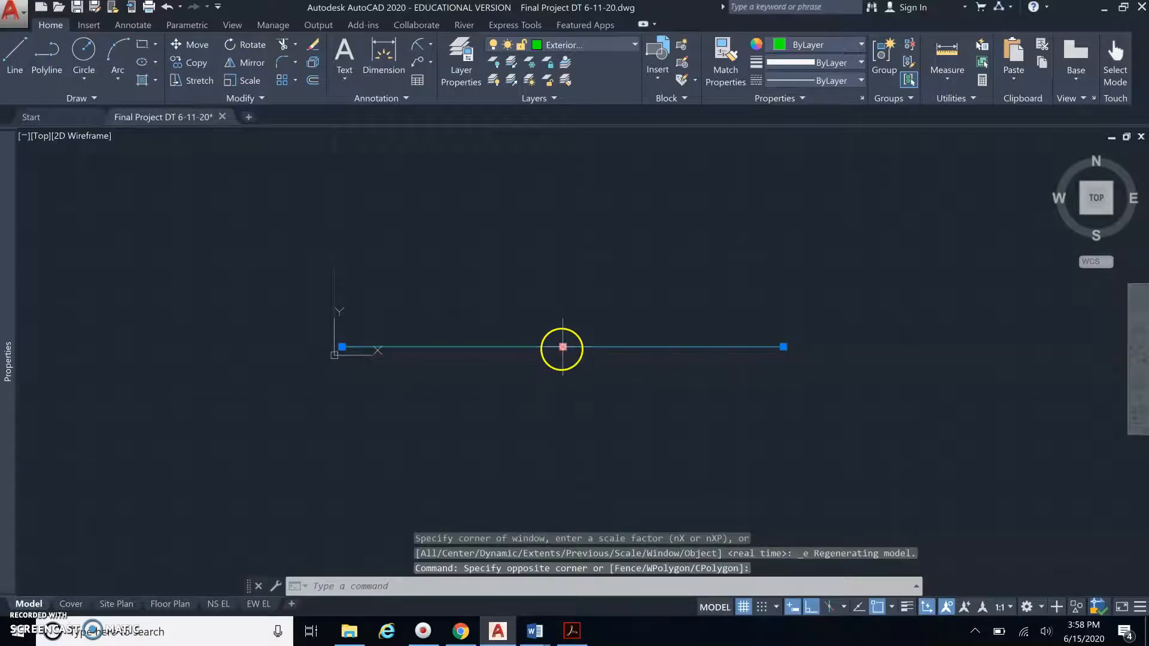
click(563, 347)
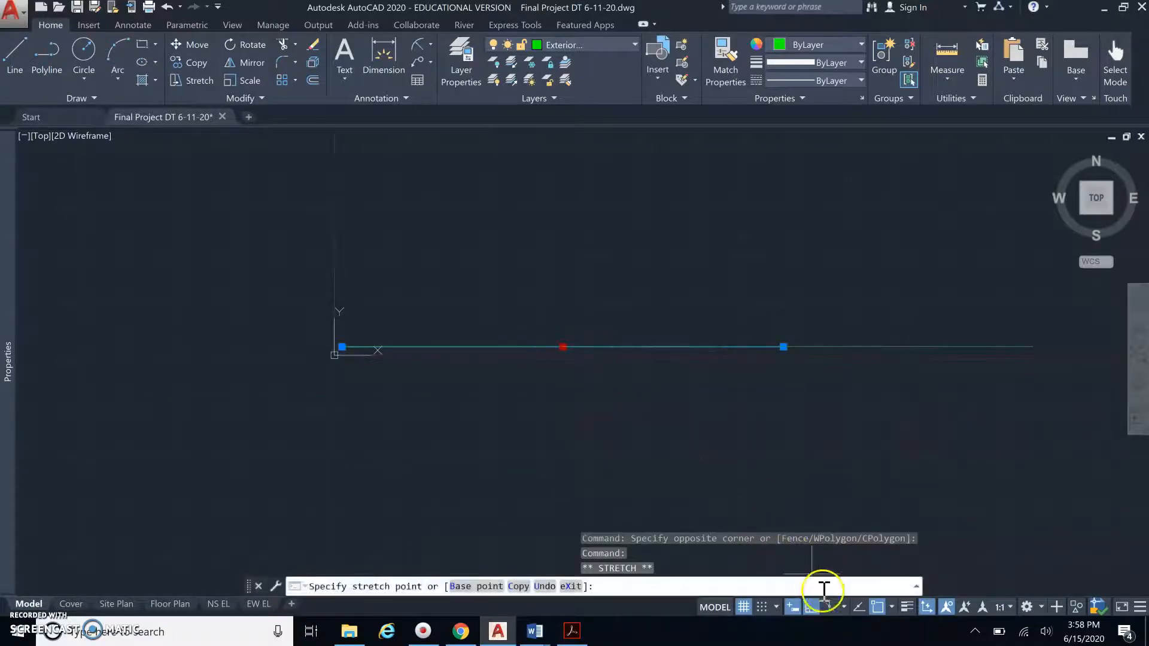
click(810, 602)
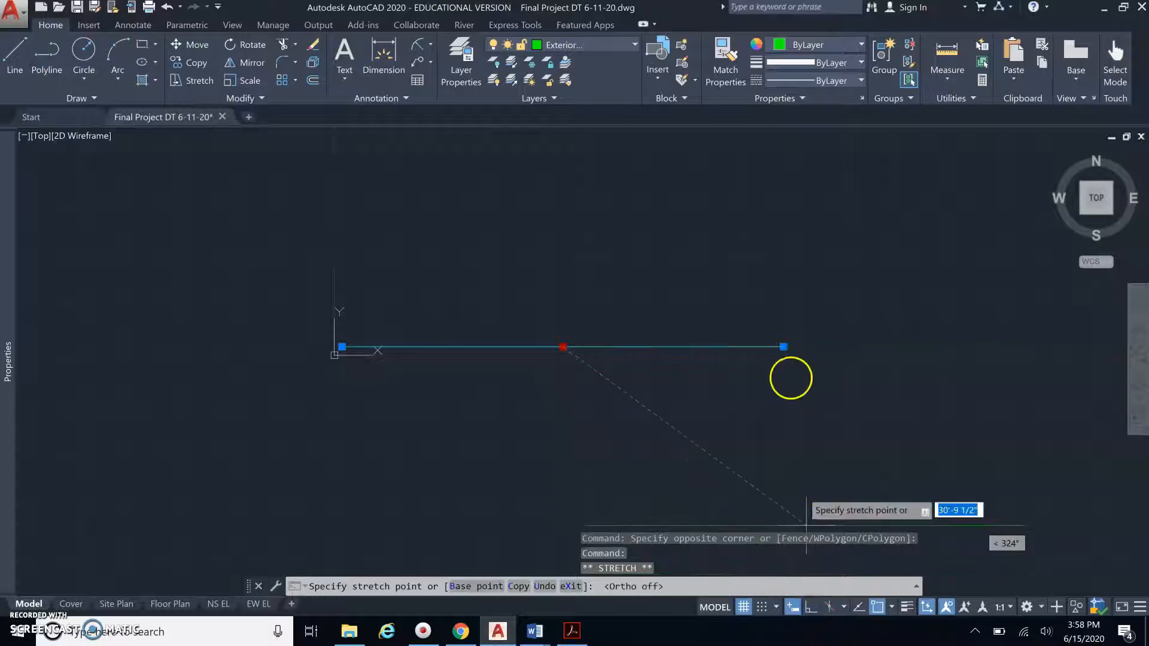
middle_drag(796, 270, 573, 438)
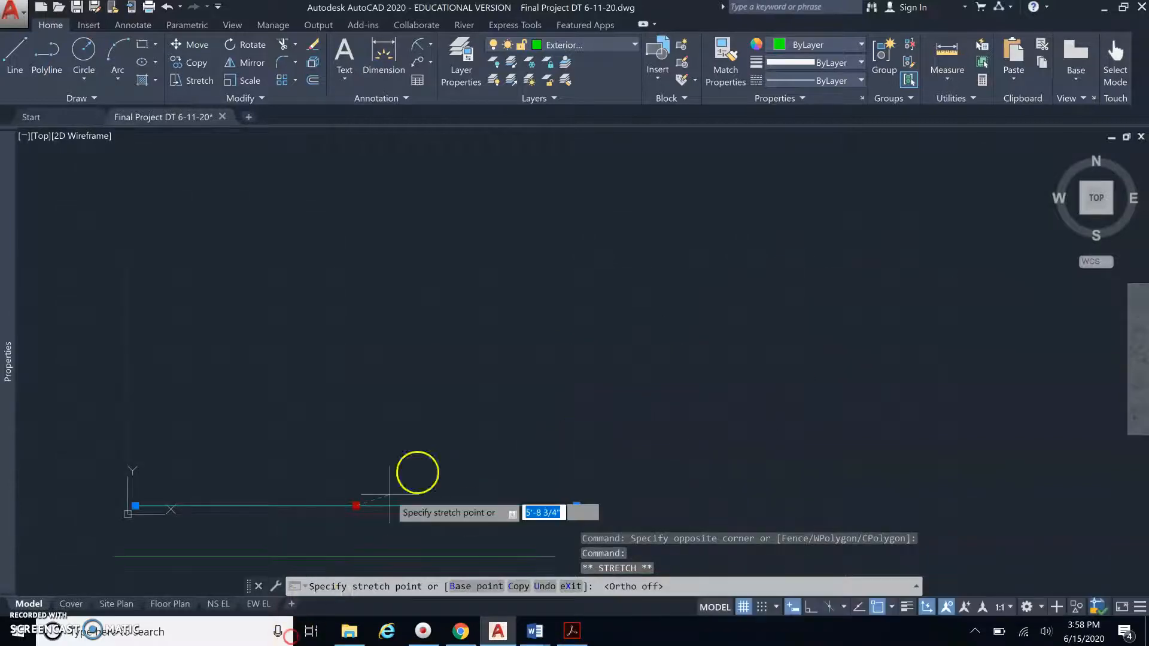
middle_drag(599, 324, 581, 359)
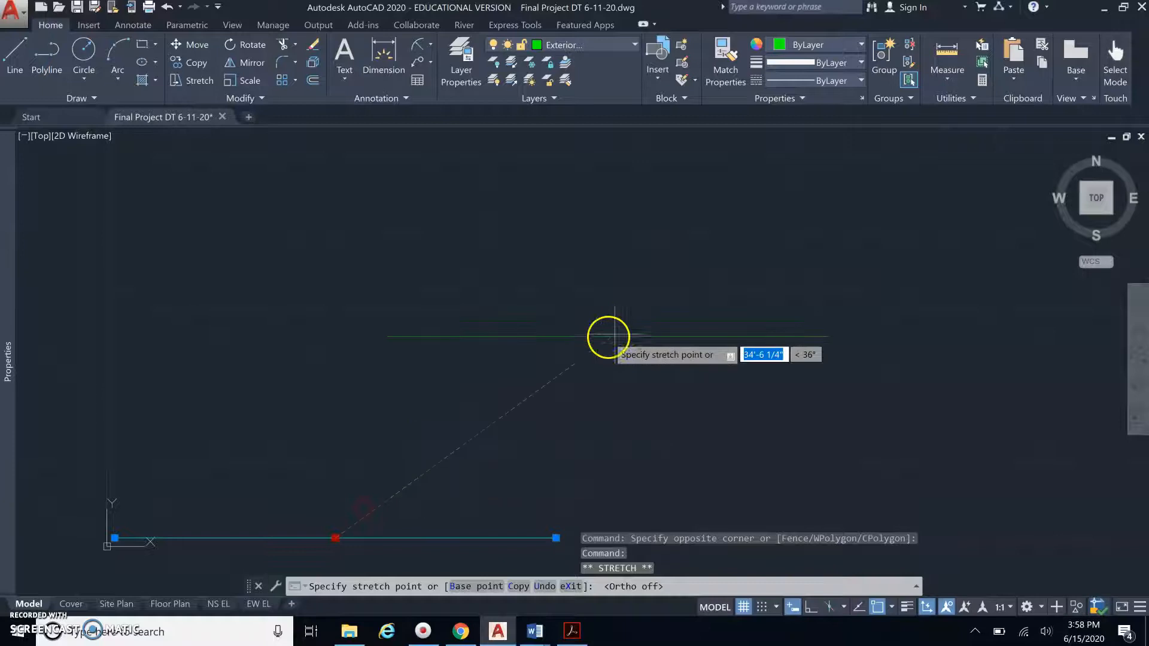
click(638, 291)
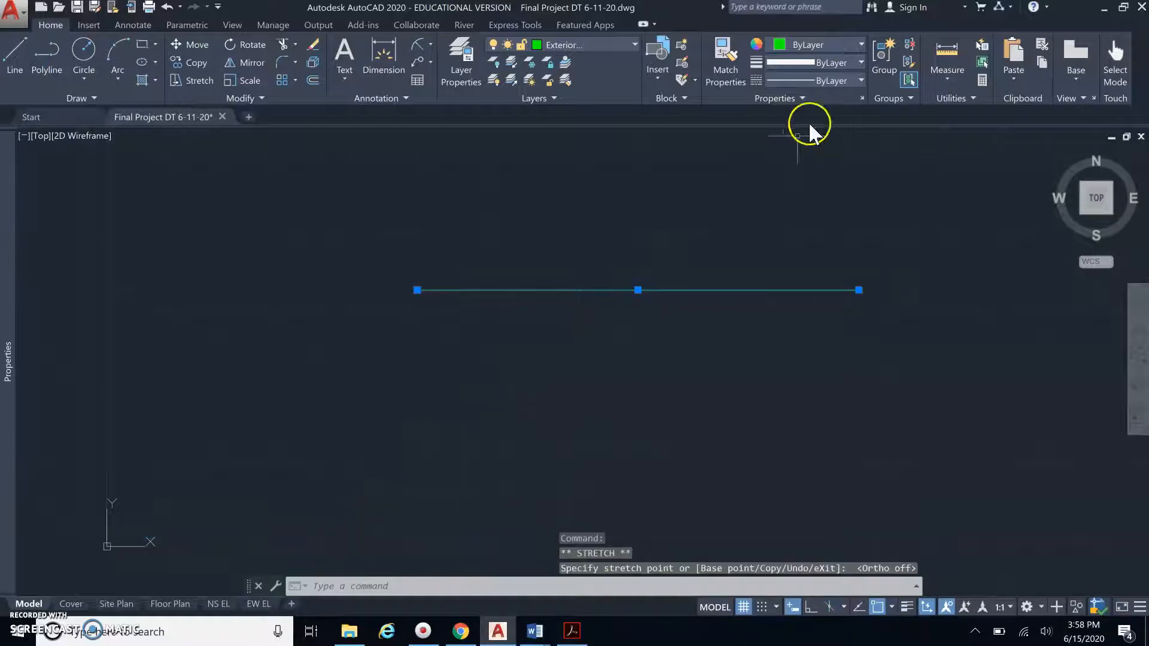
Step: Measure the distance between the two endpoints of the horizontal exterior wall line
click(946, 52)
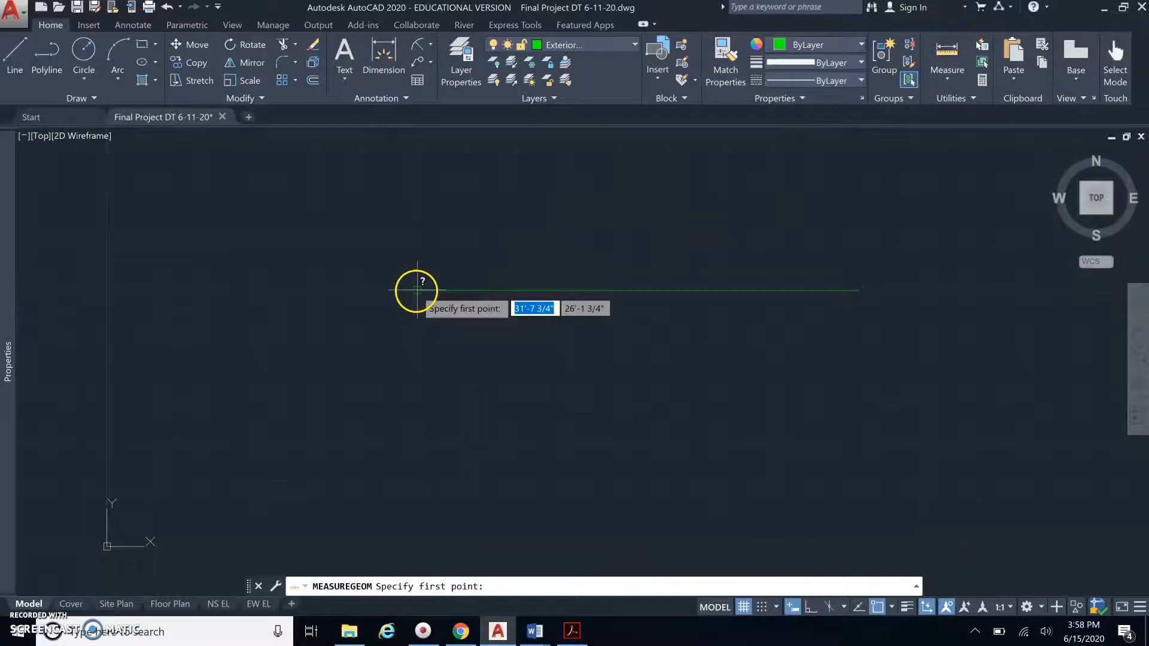
click(417, 291)
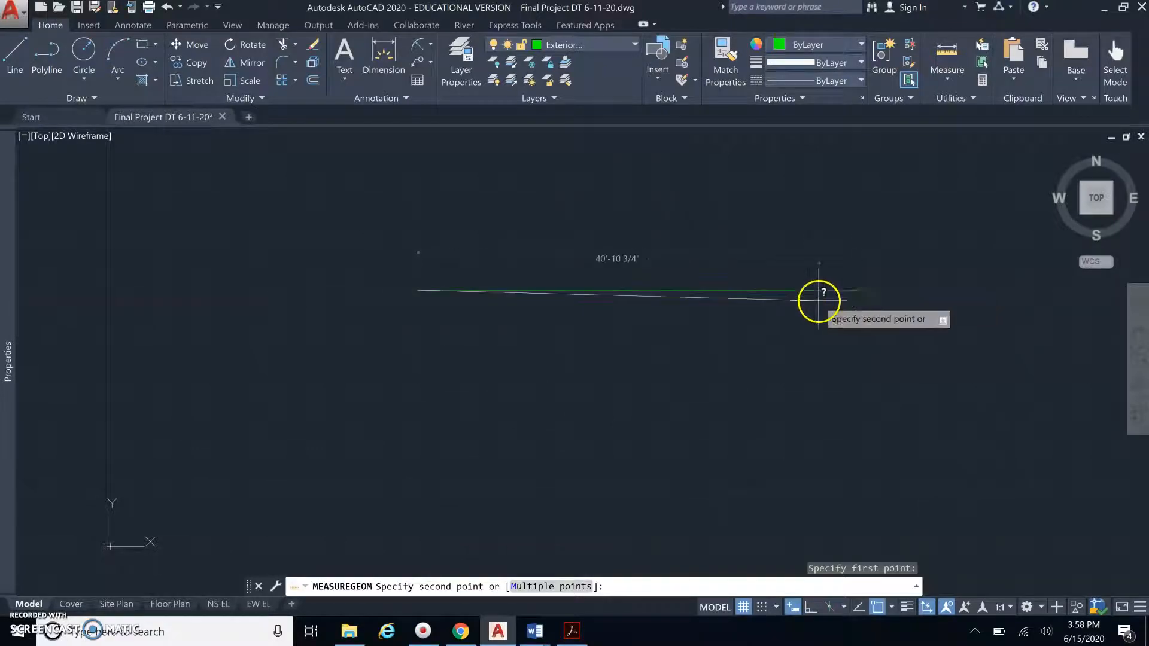
click(861, 290)
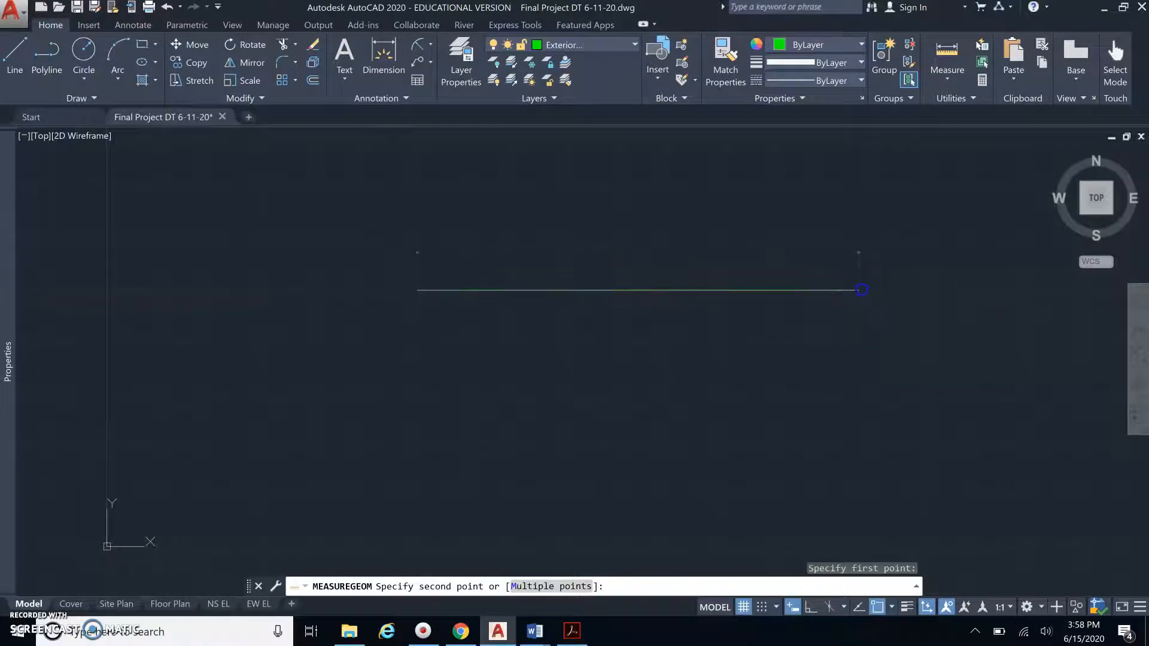
key(Escape)
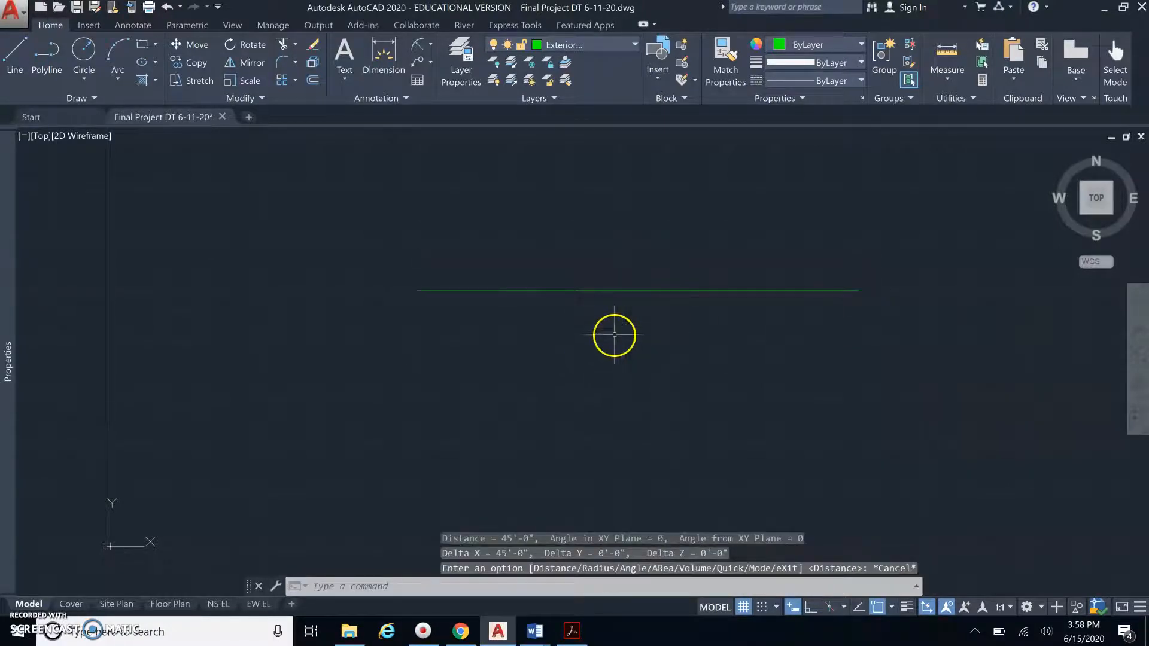
Step: Draw a 25' line upward from the right end of the horizontal exterior wall with Ortho off
text(l)
key(Return)
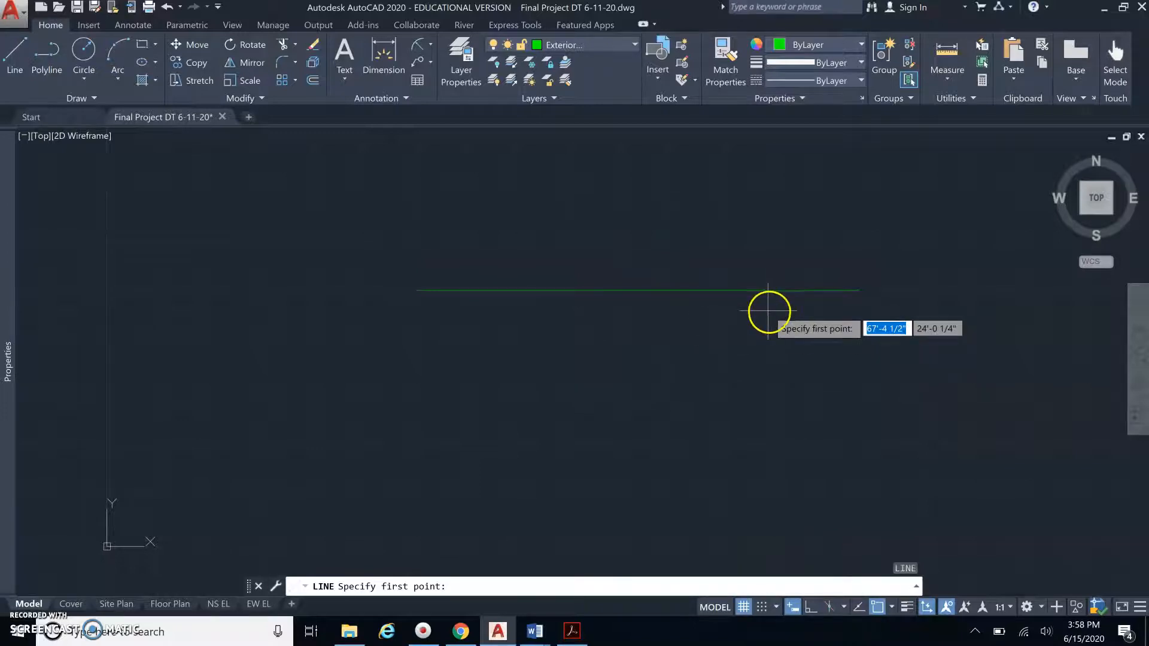
click(862, 290)
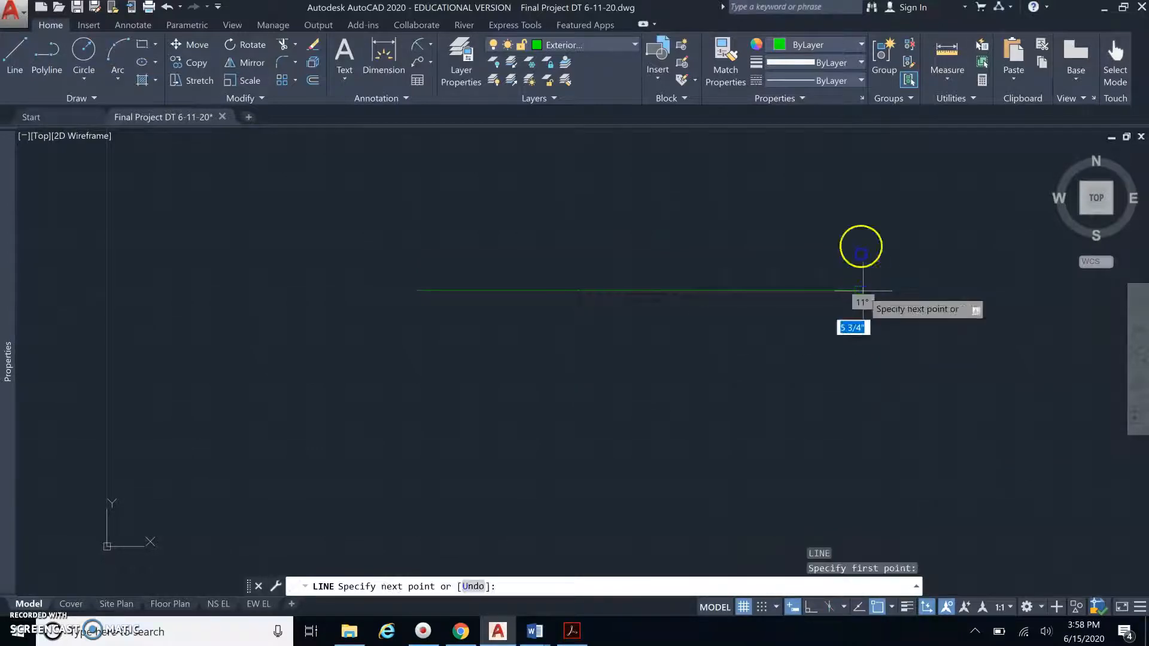
middle_drag(857, 191, 848, 275)
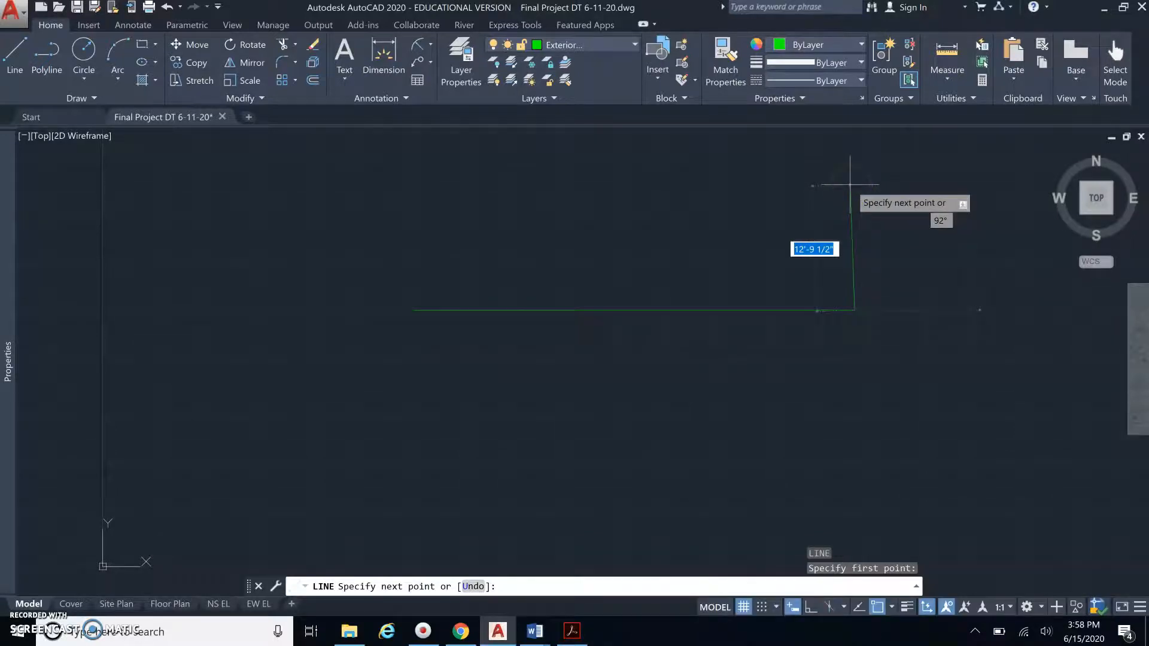
text(25)
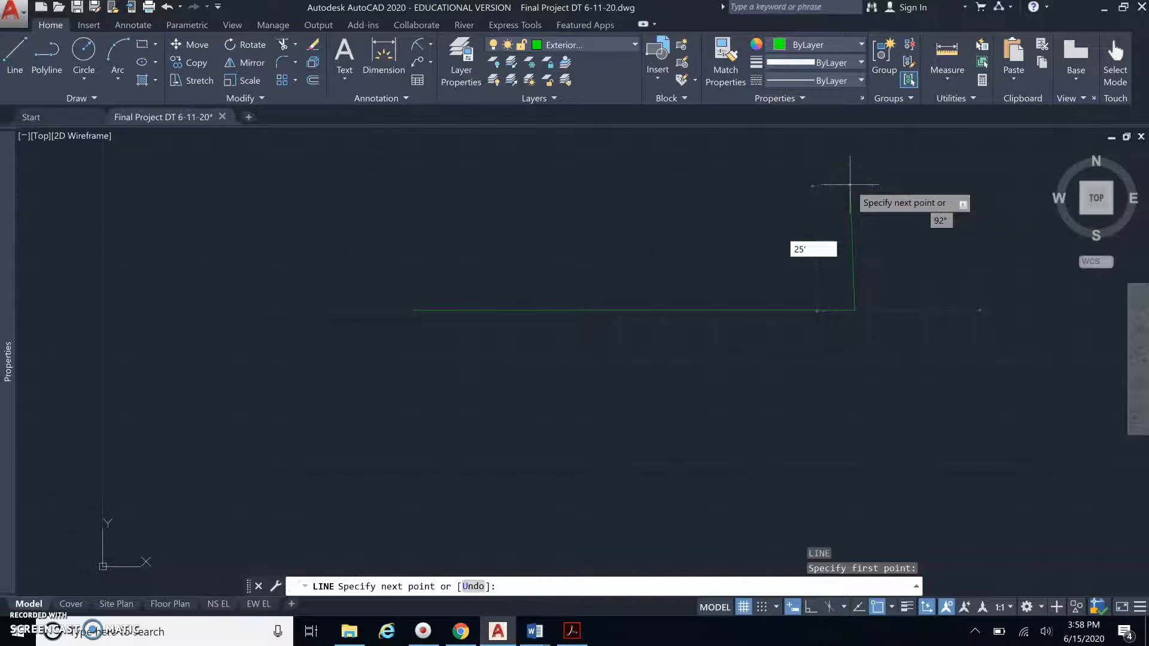
key(Return)
scroll(850, 223, down, 2)
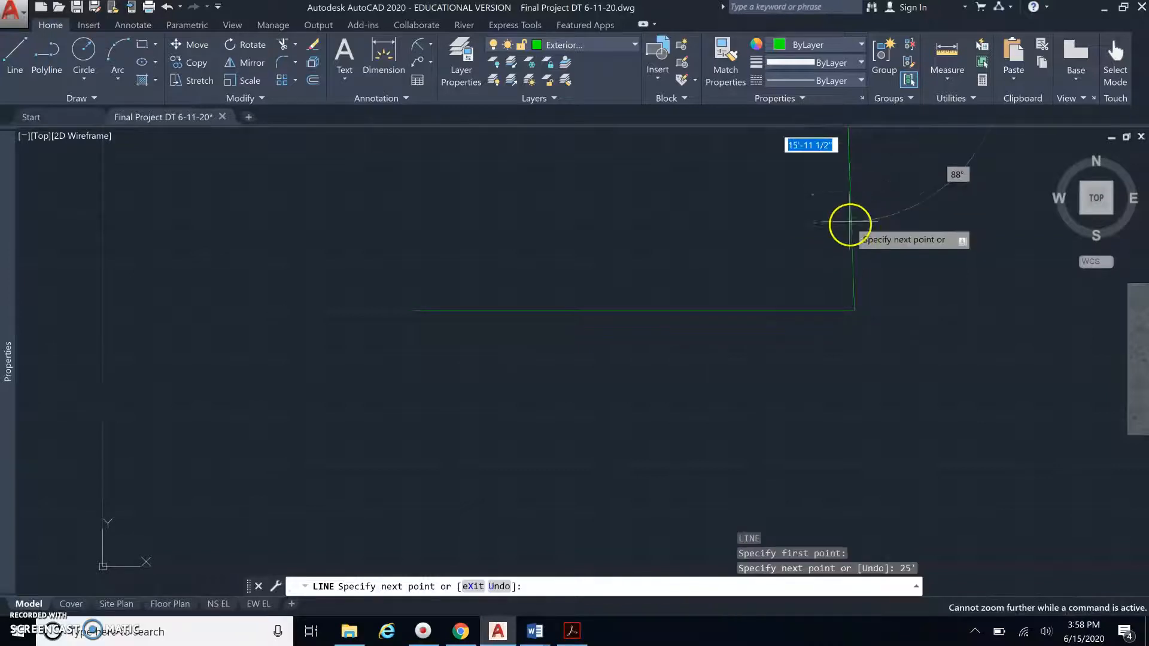
scroll(851, 220, down, 2)
click(832, 187)
middle_drag(832, 187, 767, 327)
mouse_move(799, 207)
middle_down()
mouse_move(691, 359)
mouse_move(744, 303)
middle_up()
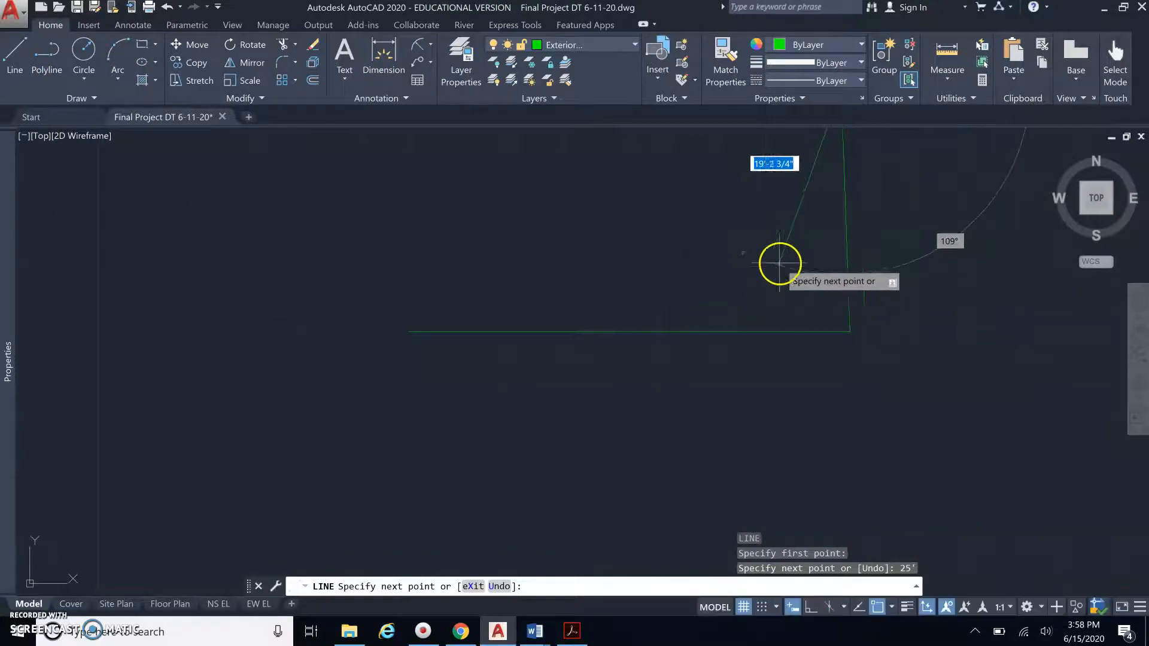
key(Return)
Step: Delete the slightly slanted 25' line above the right end of the horizontal exterior wall
scroll(794, 216, up, 2)
middle_drag(794, 216, 790, 219)
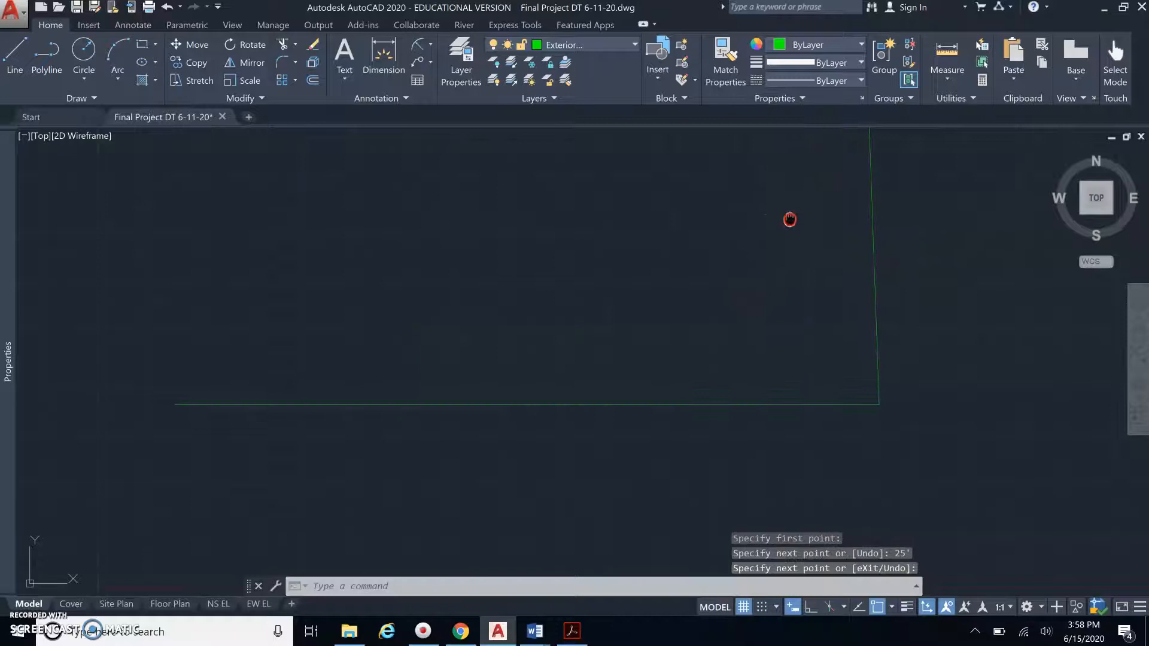
middle_click(790, 220)
scroll(786, 219, down, 4)
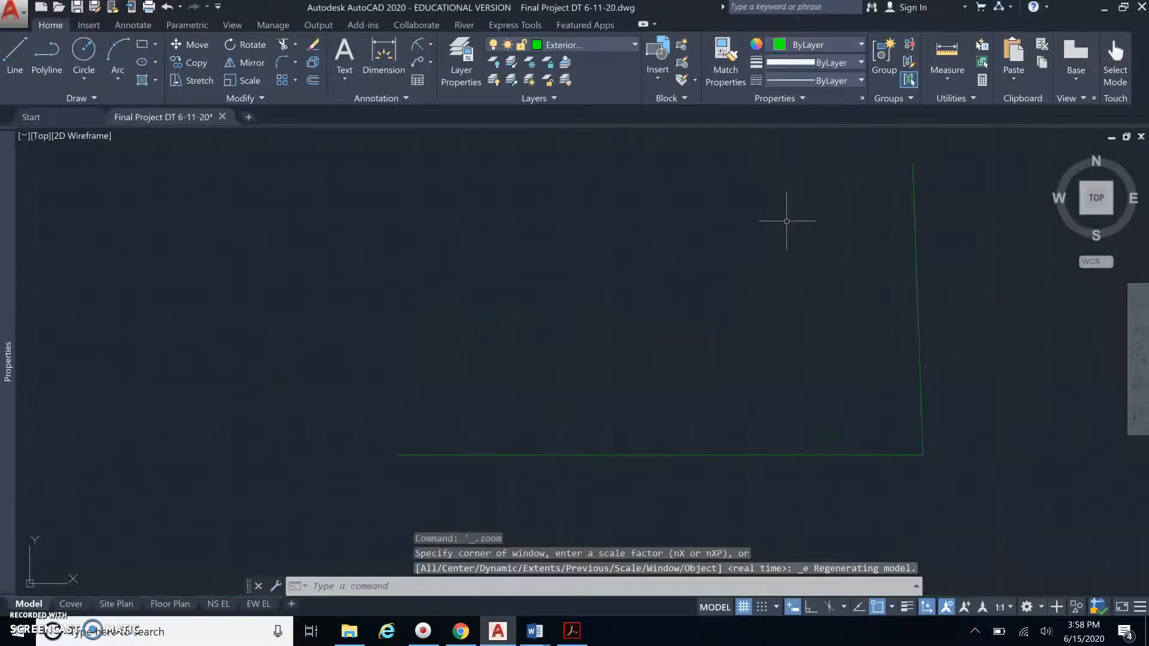
middle_drag(879, 218, 687, 286)
text(l)
key(Return)
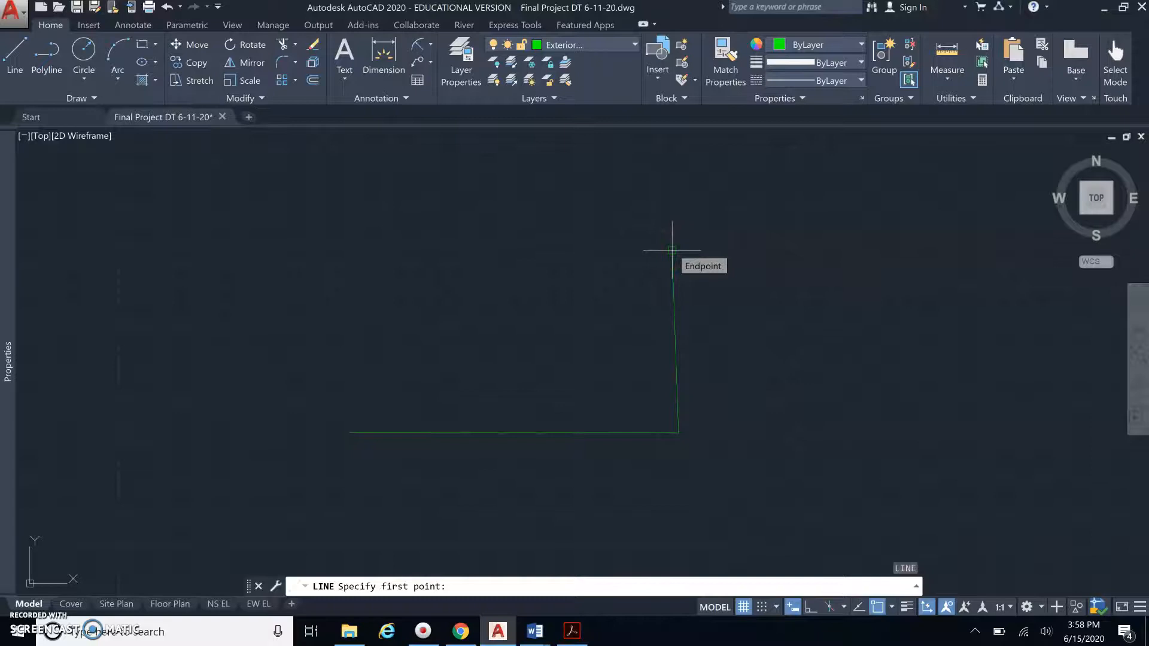
key(Escape)
click(709, 273)
click(638, 268)
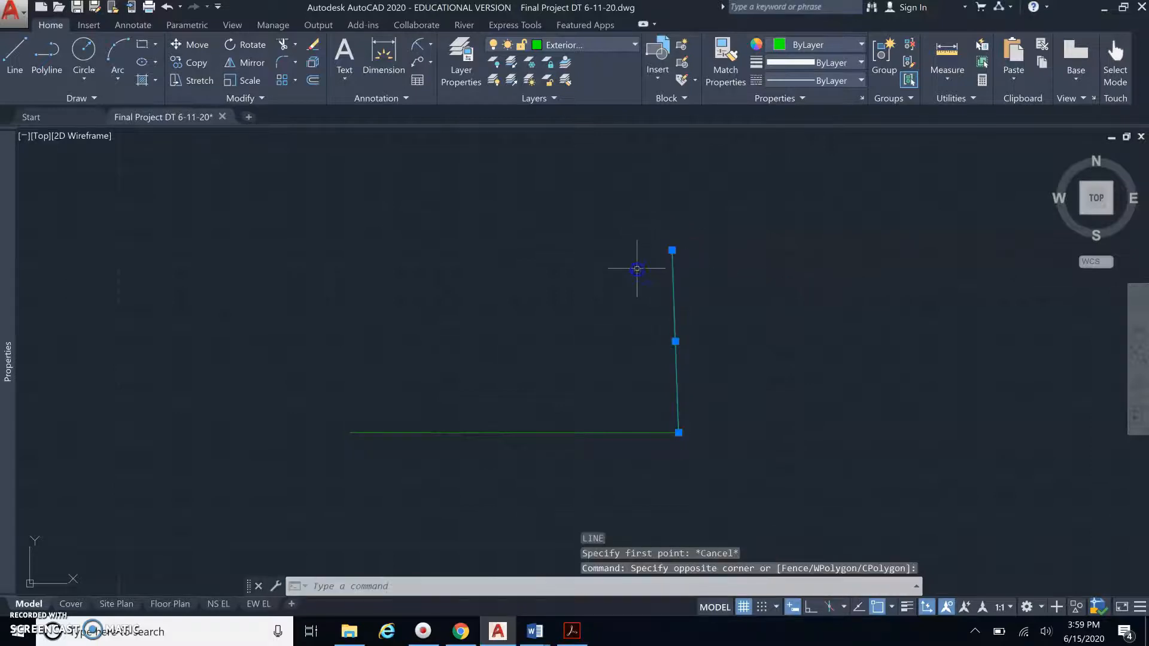
key(Delete)
Step: Turn Ortho on and draw connected wall lines from the horizontal wall's right end, 25' up and 24' to the right
key(l)
key(Return)
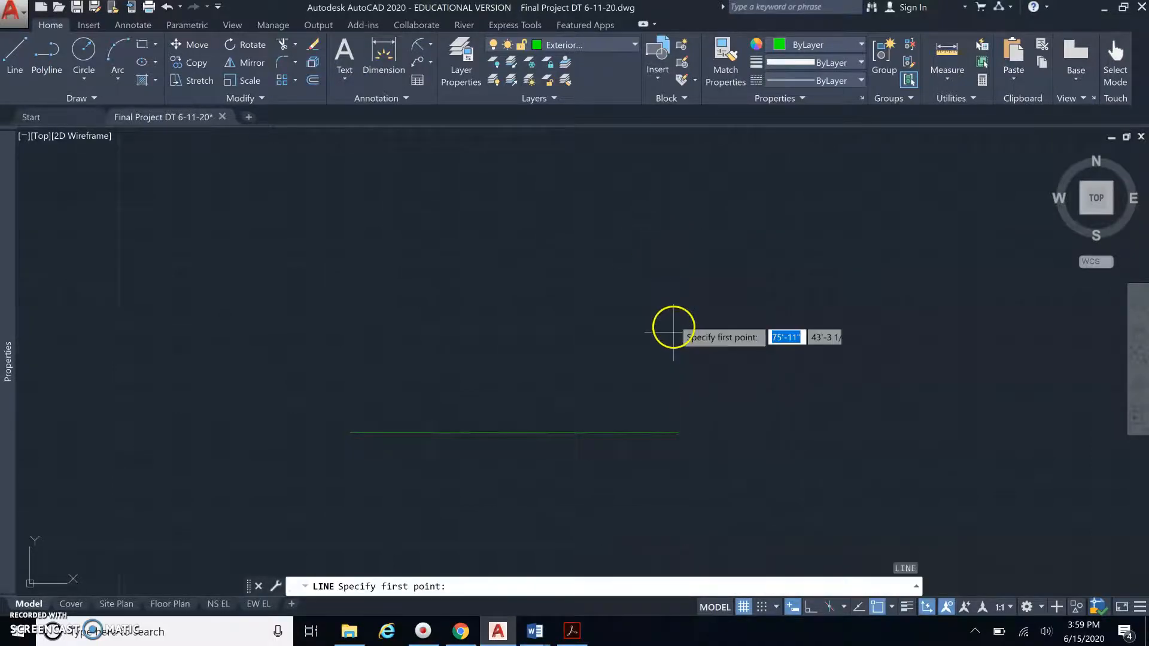
click(678, 433)
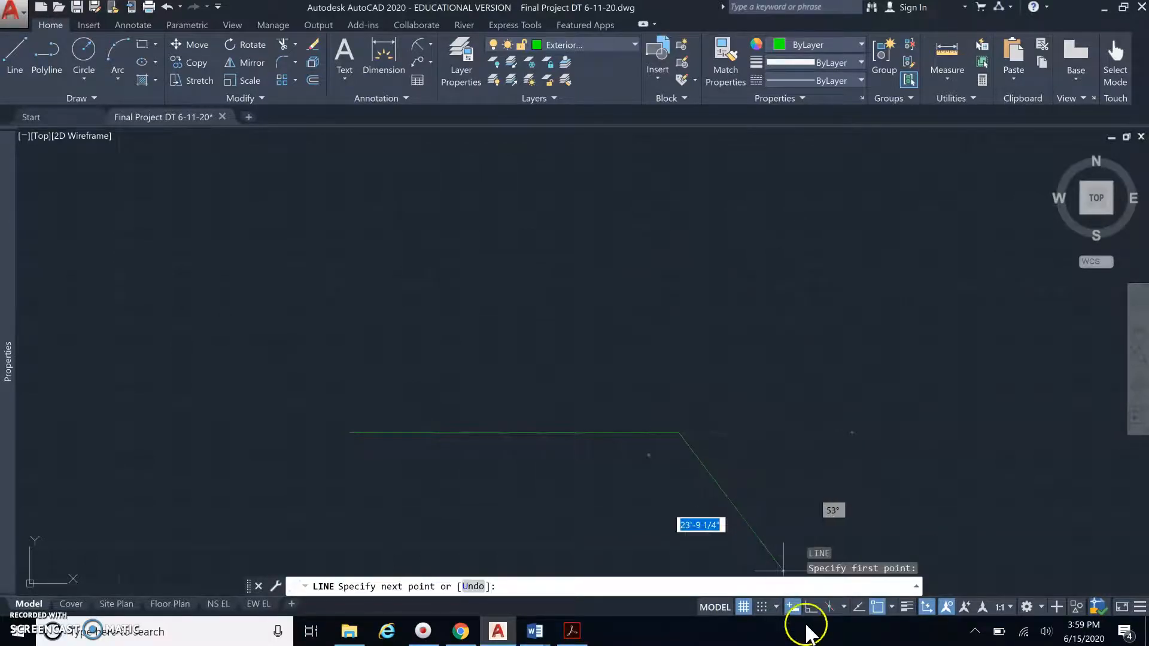
click(811, 608)
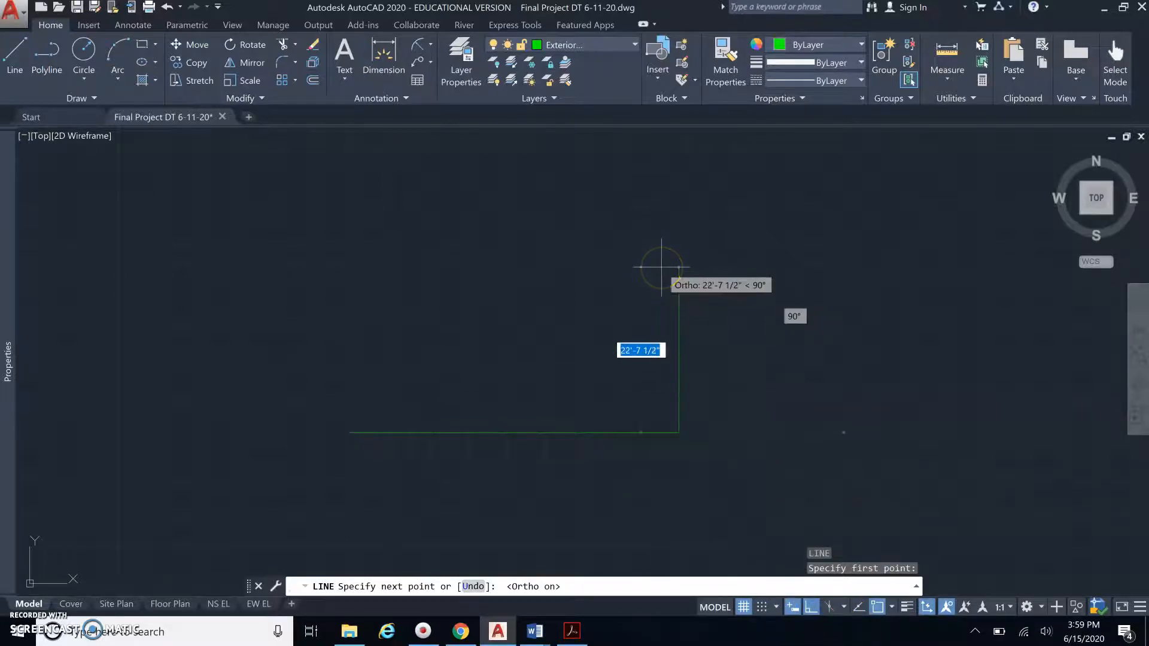
text(25')
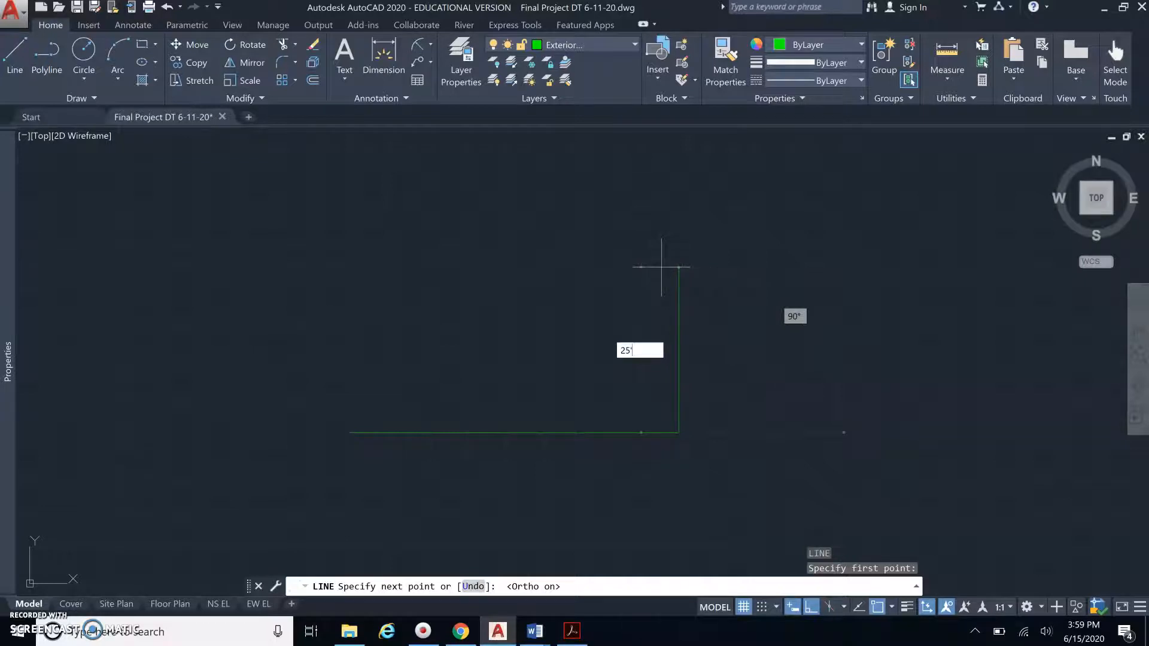
key(Return)
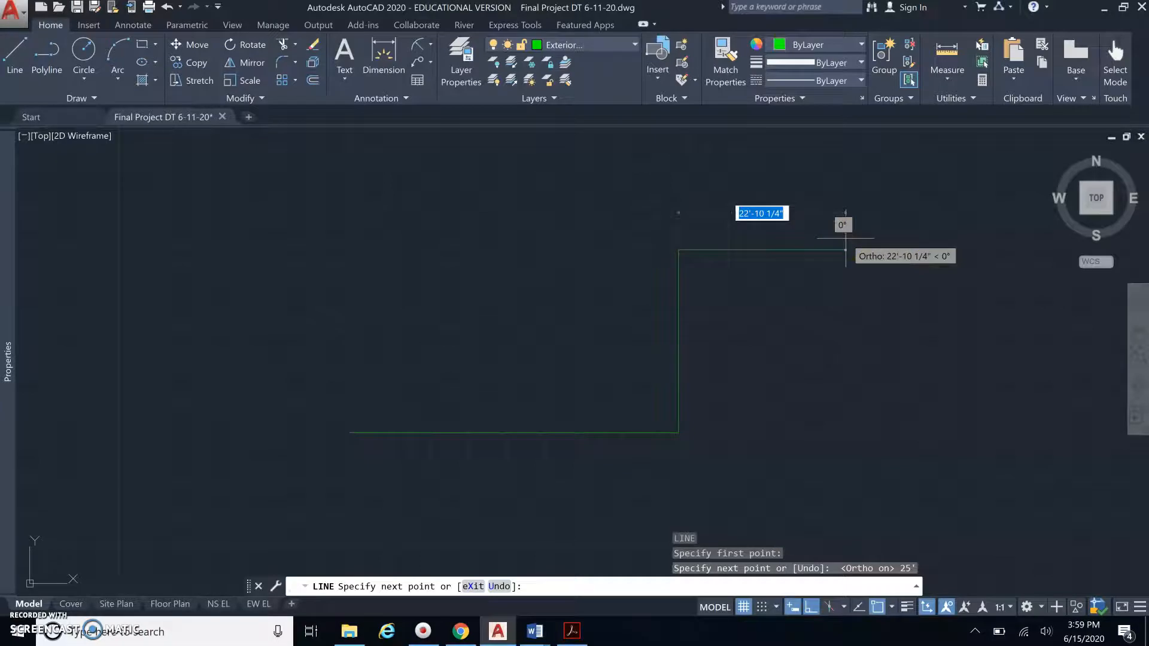
text(24')
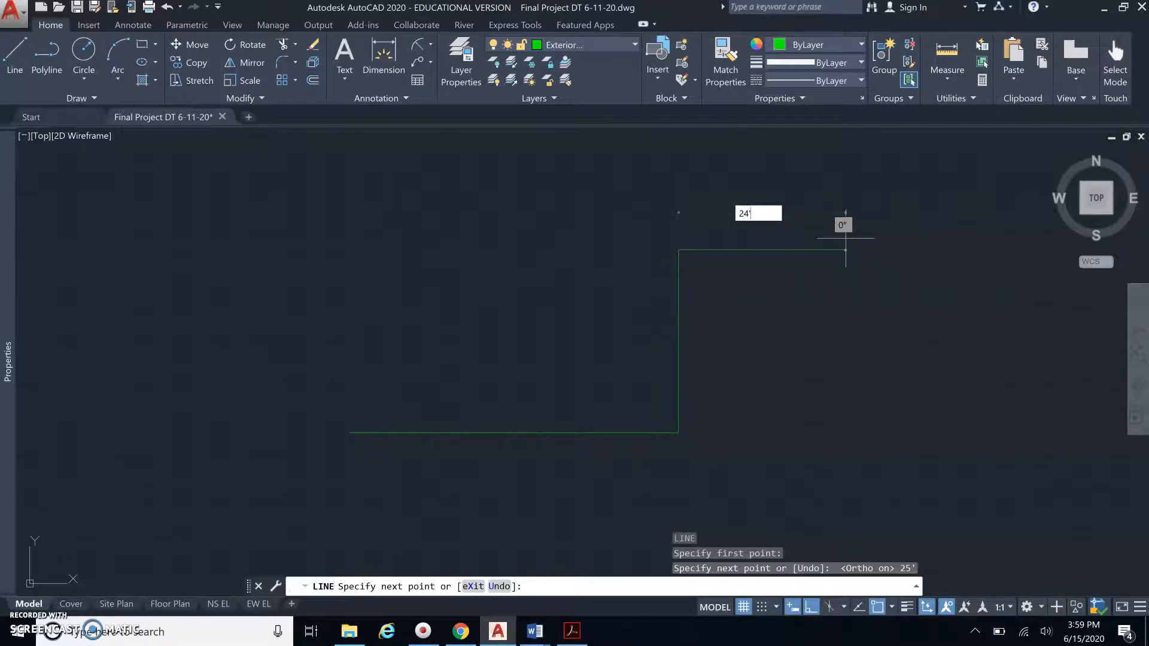
key(Return)
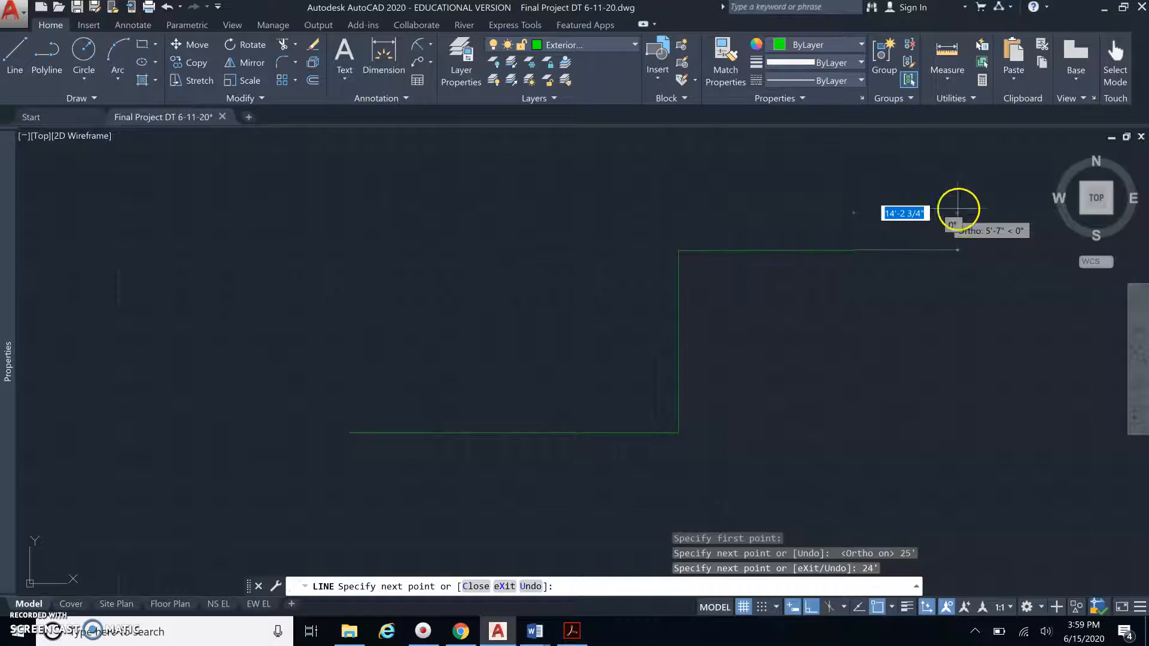
Step: Continue the exterior wall 15' straight up from the right end of the 24' line and end the Line command
middle_drag(867, 199, 830, 366)
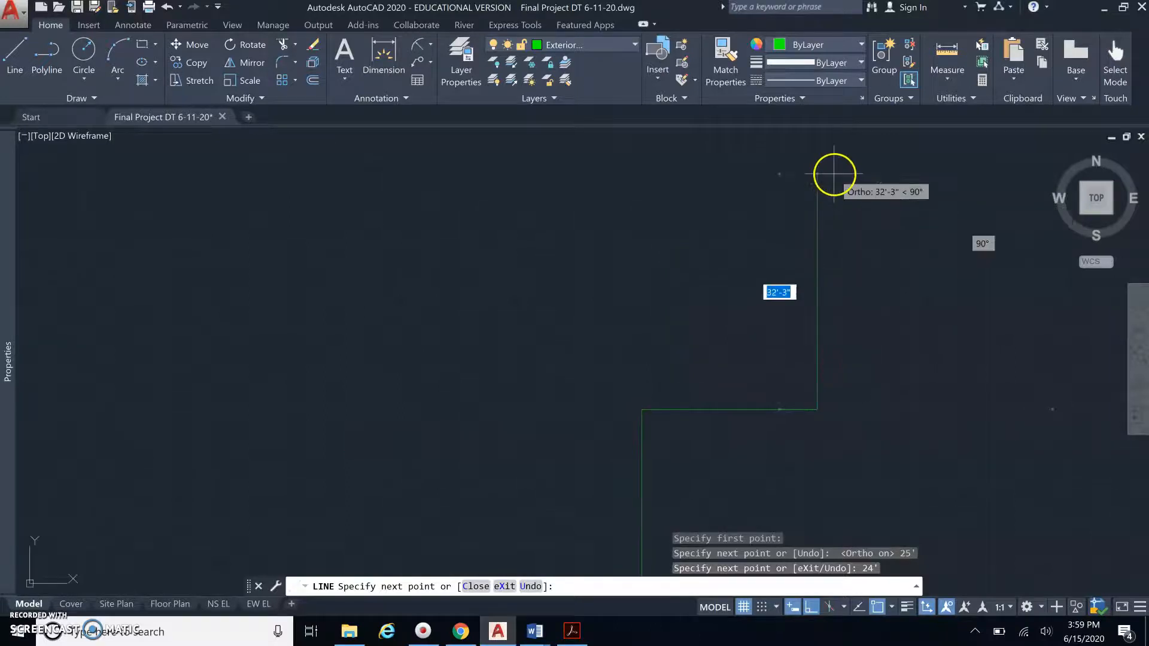
text(15')
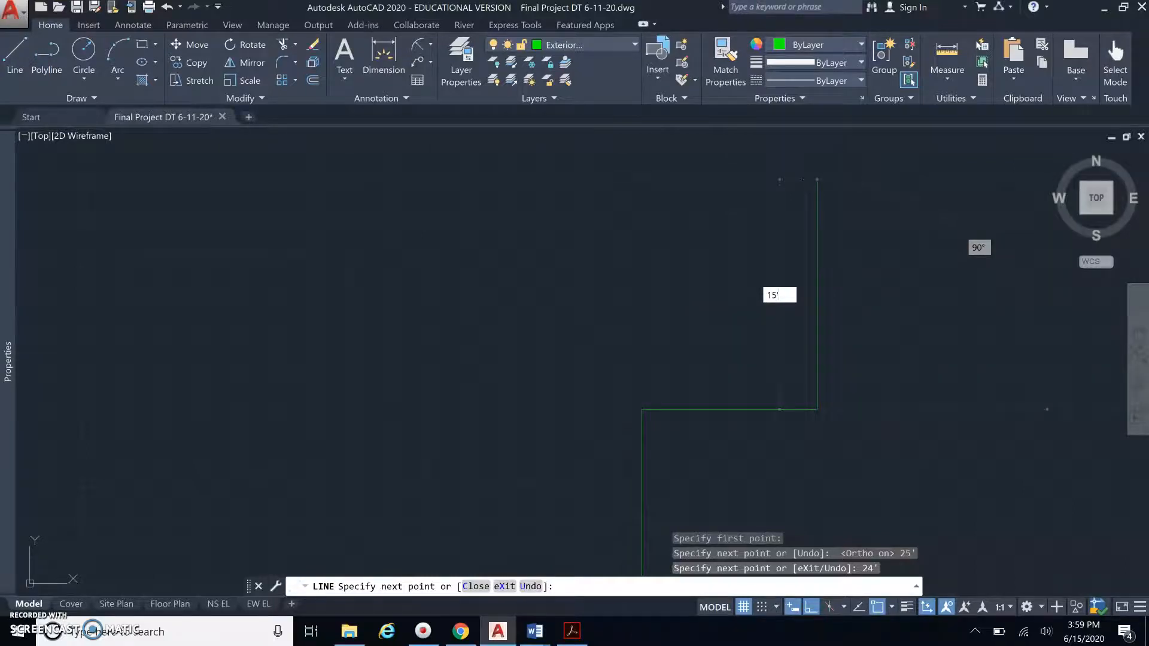
key(Return)
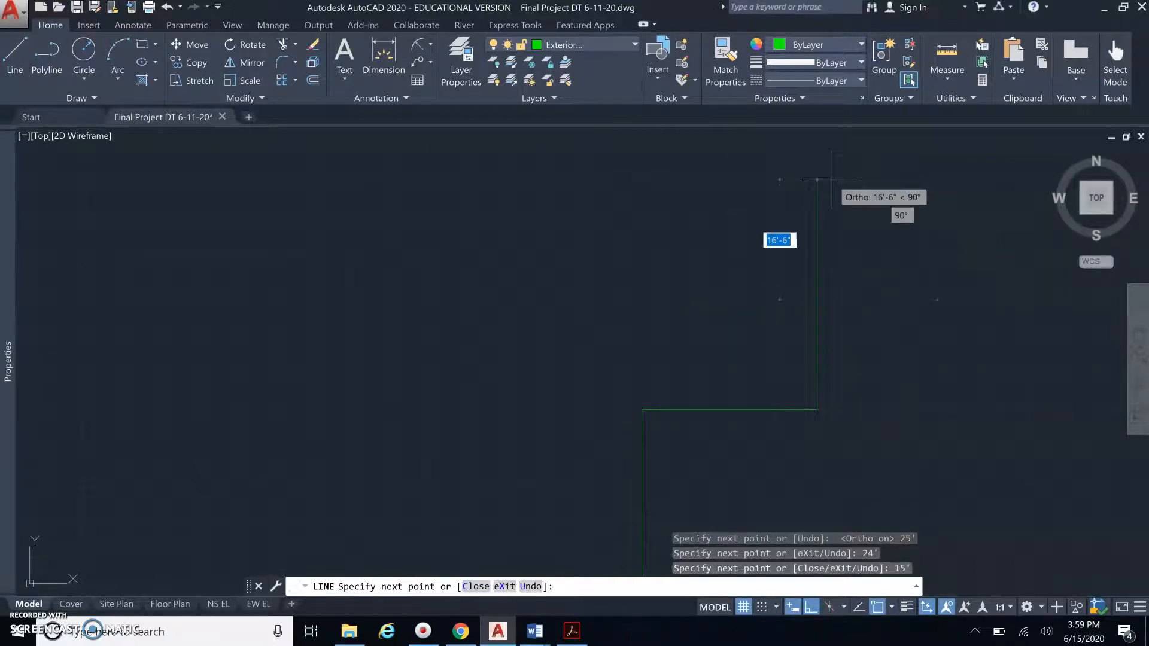
middle_drag(532, 203, 834, 134)
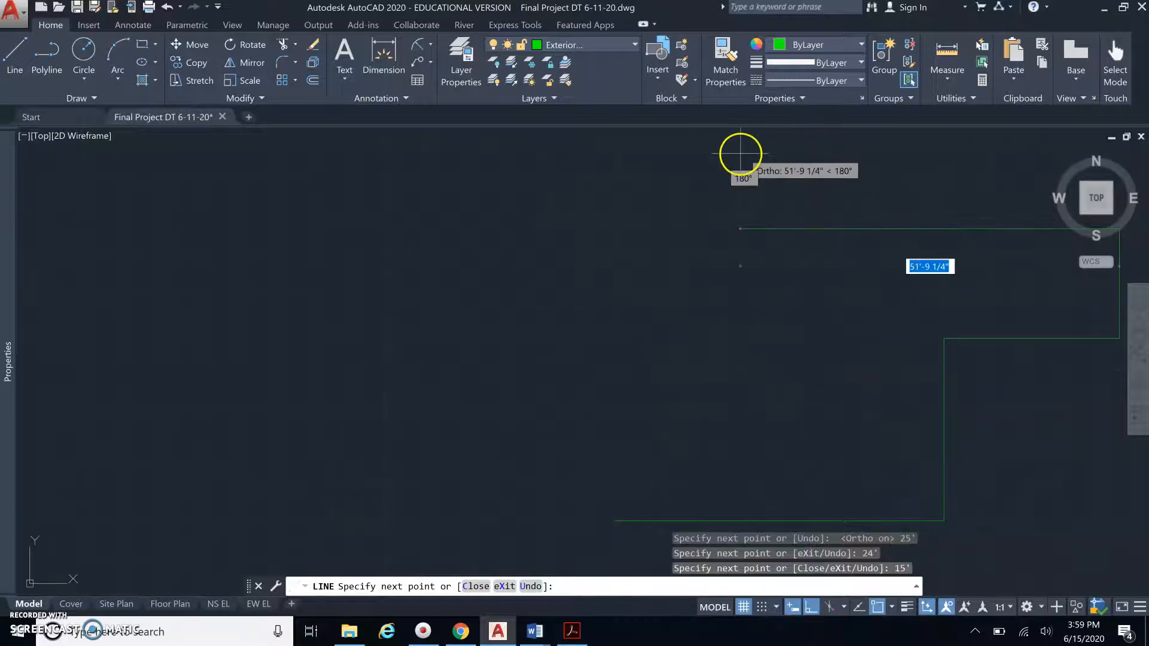
key(Escape)
Step: Delete the 15' vertical wall line at the right end of the 24' line
scroll(622, 191, down, 2)
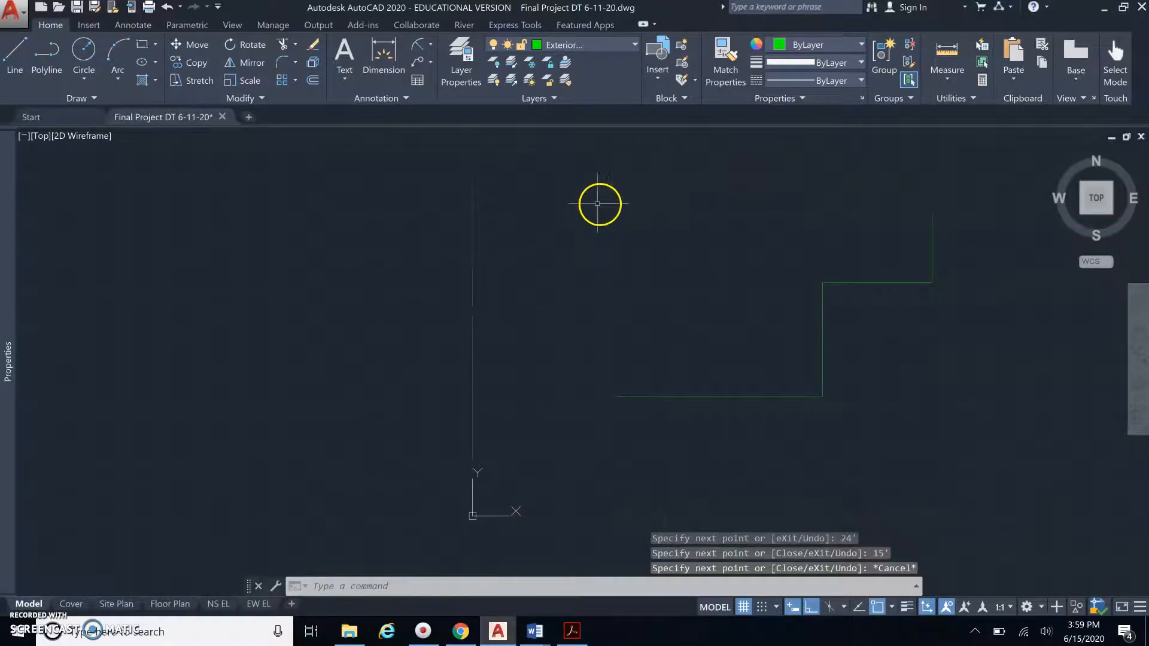
click(964, 246)
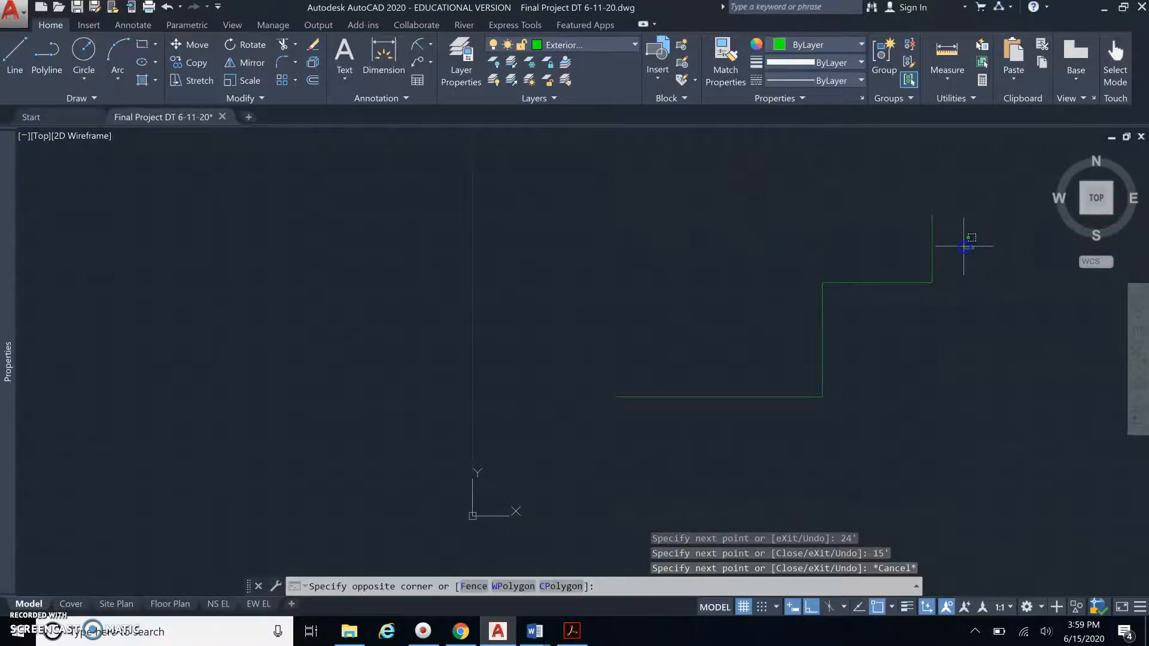
click(929, 244)
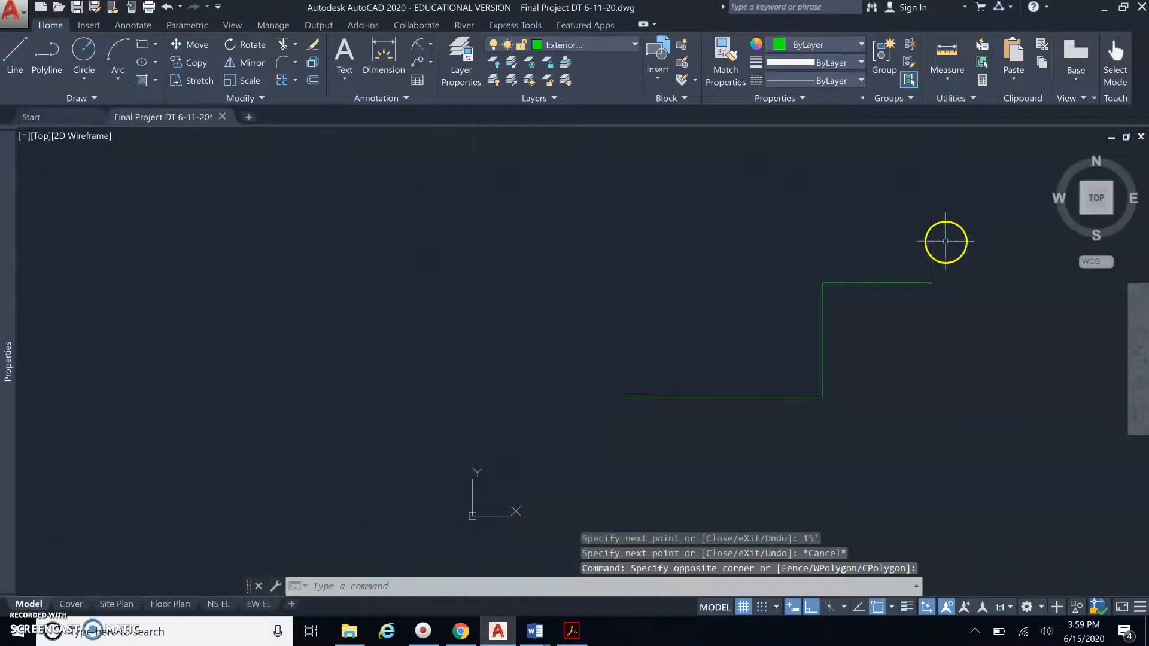
click(945, 238)
click(898, 241)
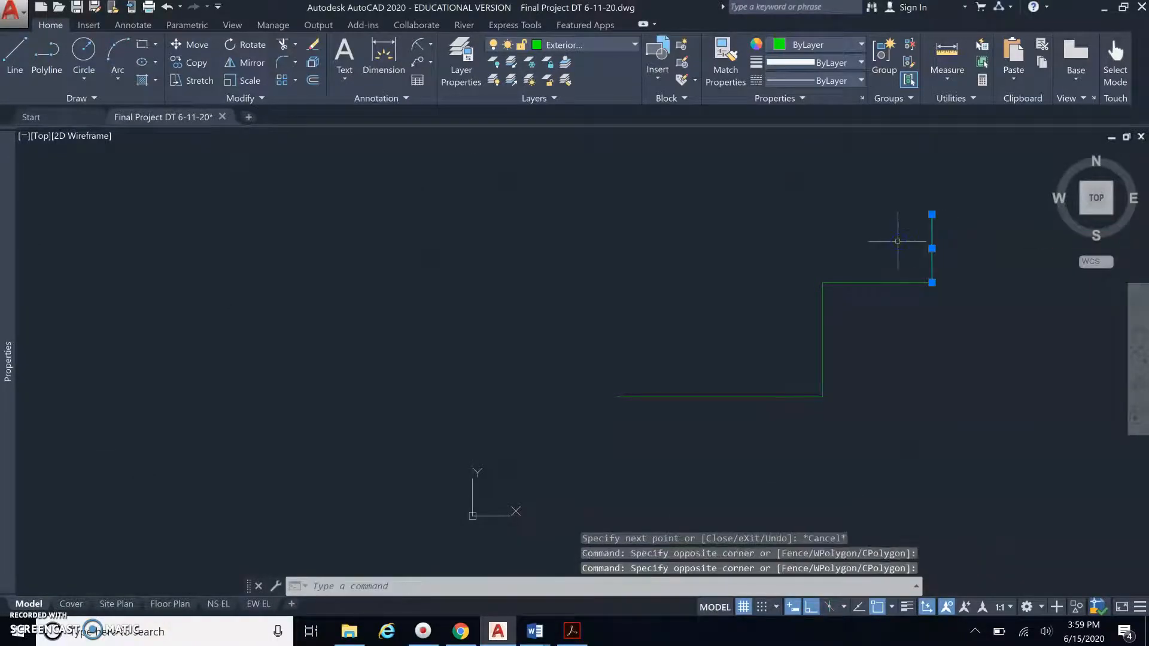
key(Delete)
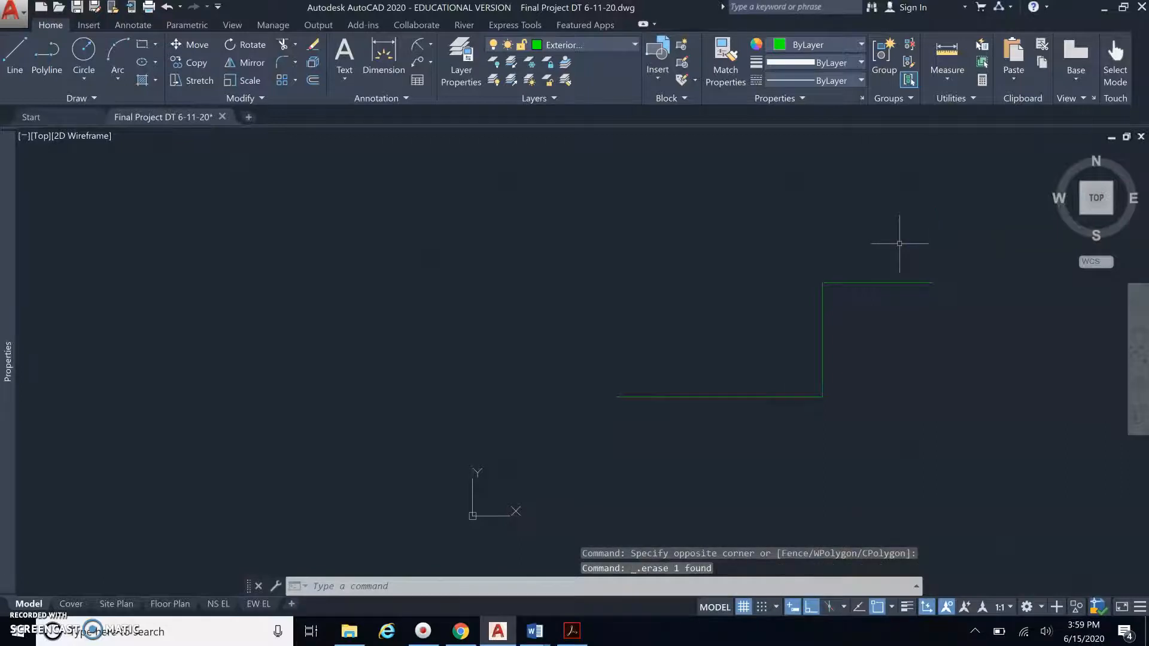
Step: Draw a 25' vertical wall line straight up from the right end of the 24' line
text(l)
key(Return)
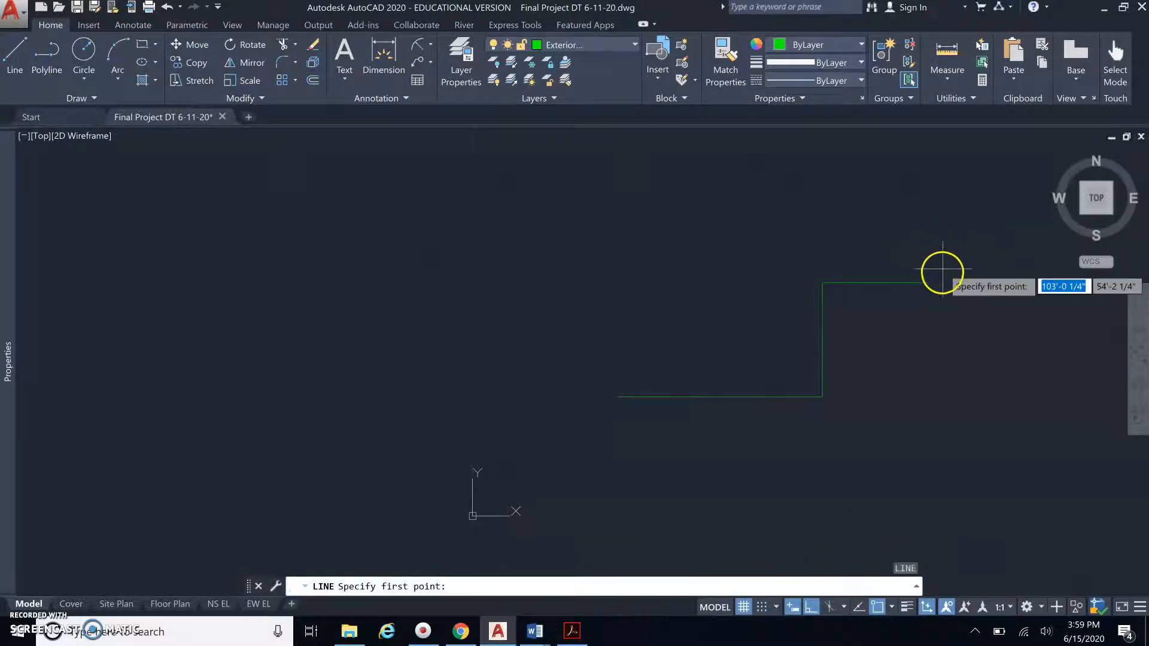
click(931, 282)
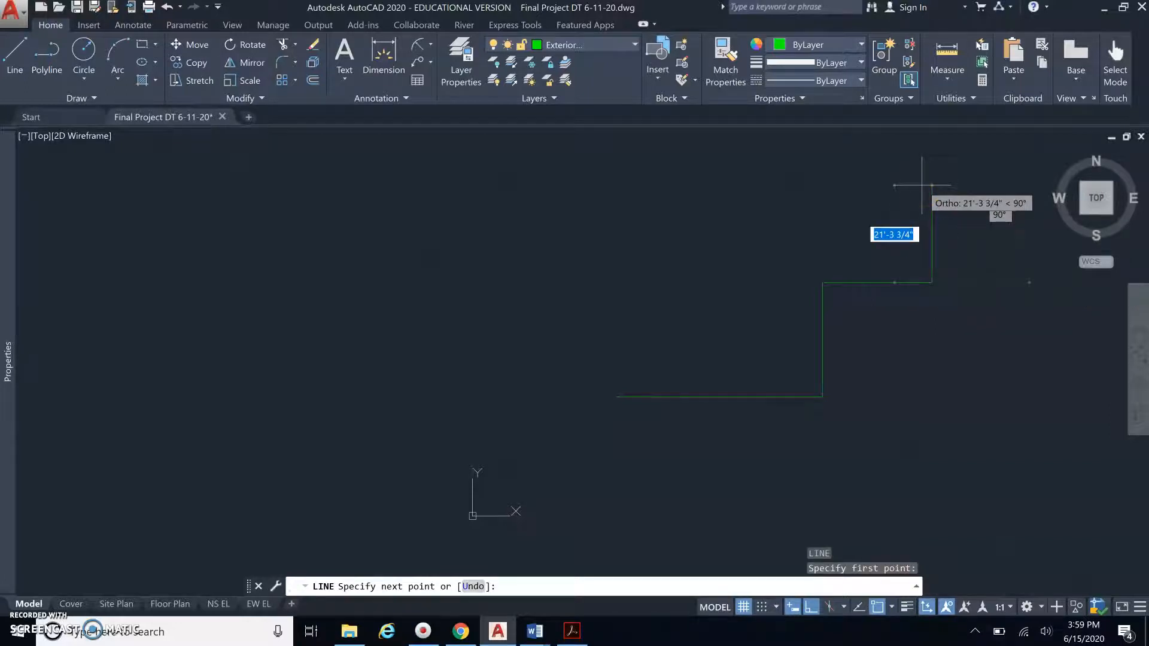
text(21')
key(Return)
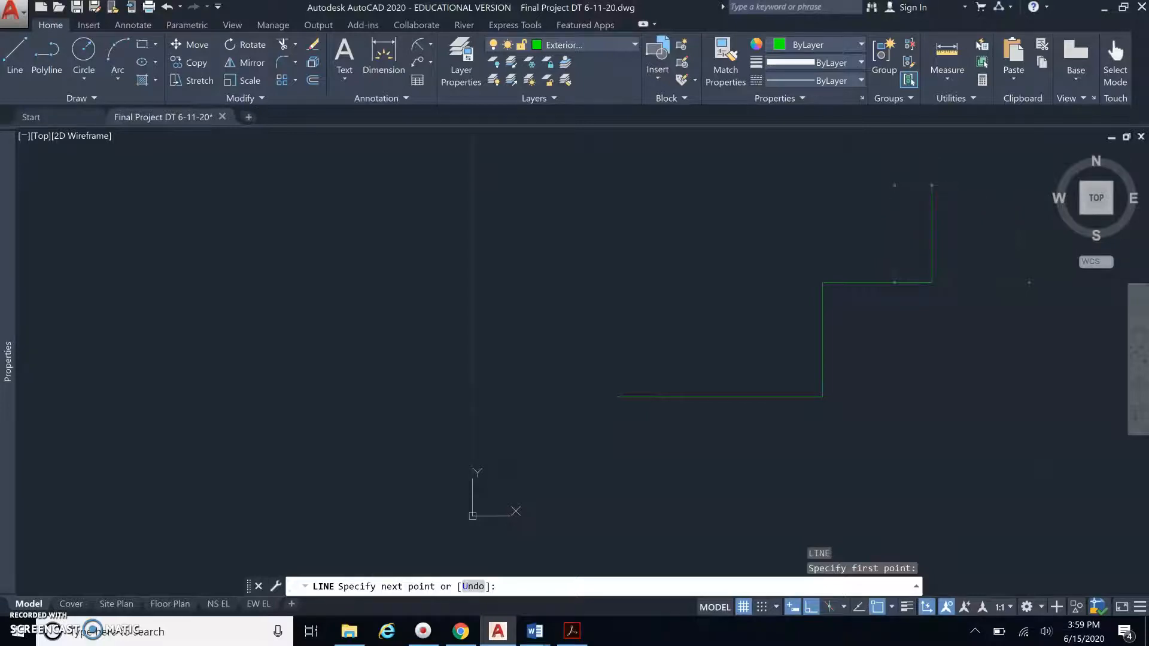
key(Return)
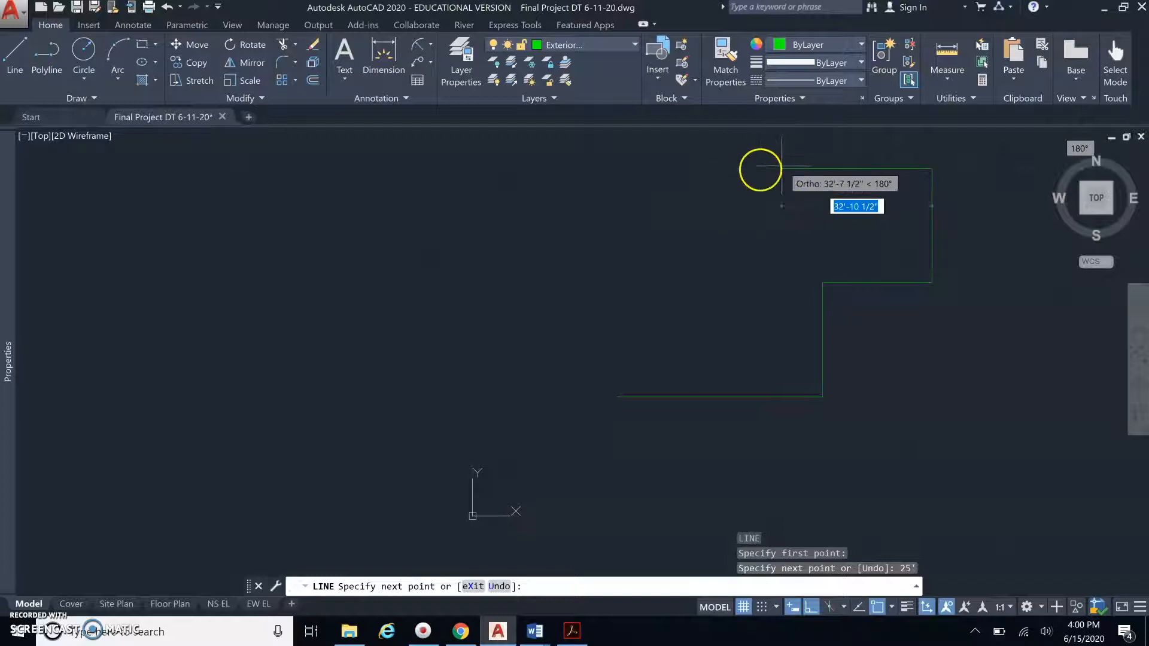
Step: Continue the outline horizontally left to a point beyond the lower 25' vertical wall and add a 10' segment straight down
click(746, 170)
scroll(751, 216, down, 2)
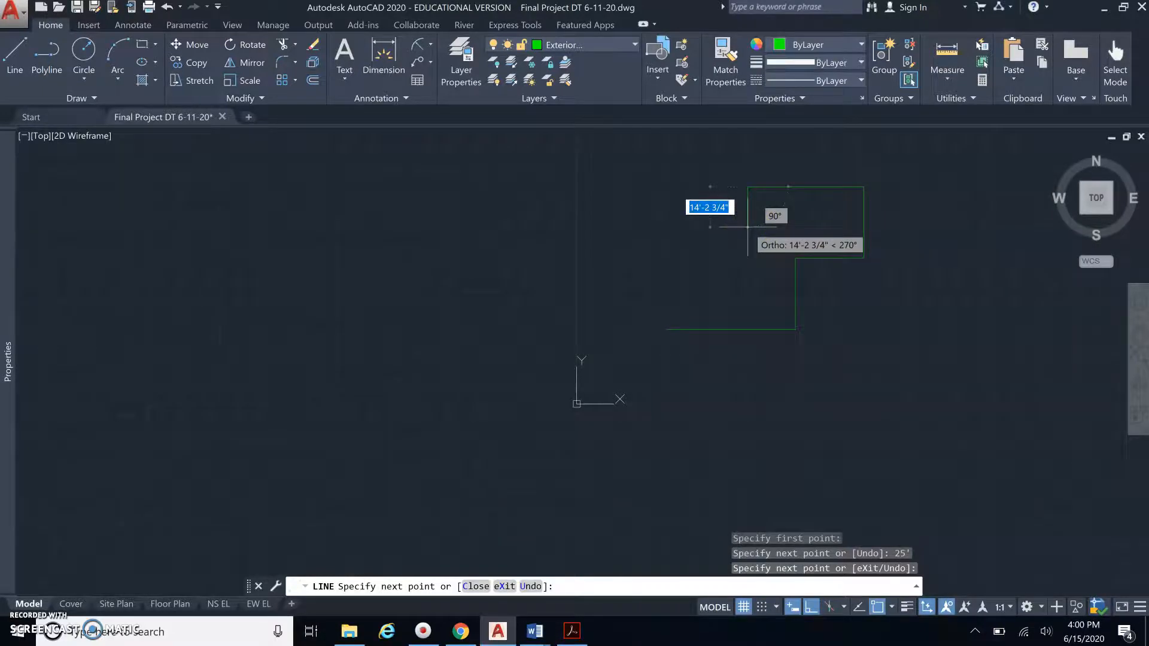
text(0)
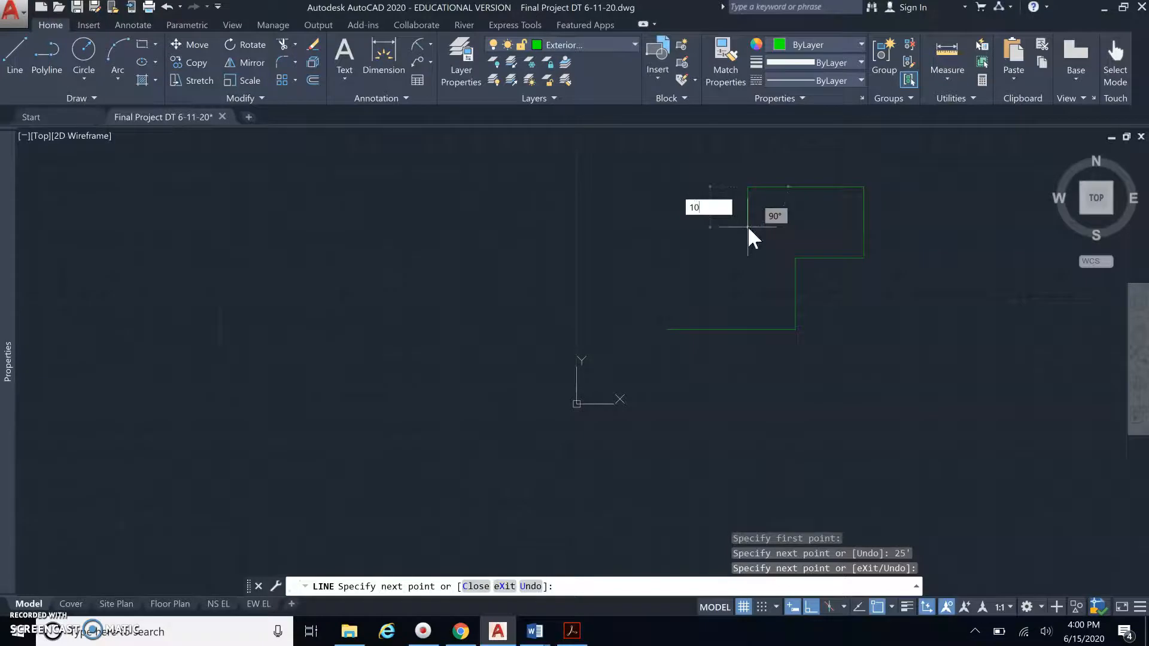
text(')
key(Return)
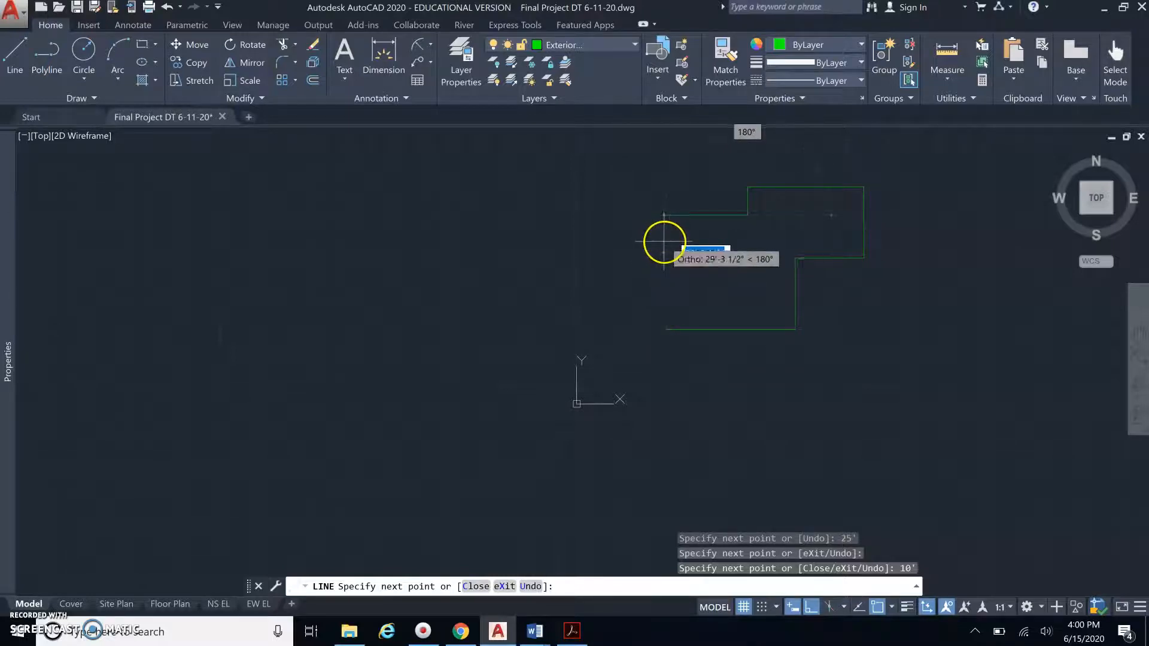
scroll(664, 241, up, 4)
scroll(661, 237, down, 4)
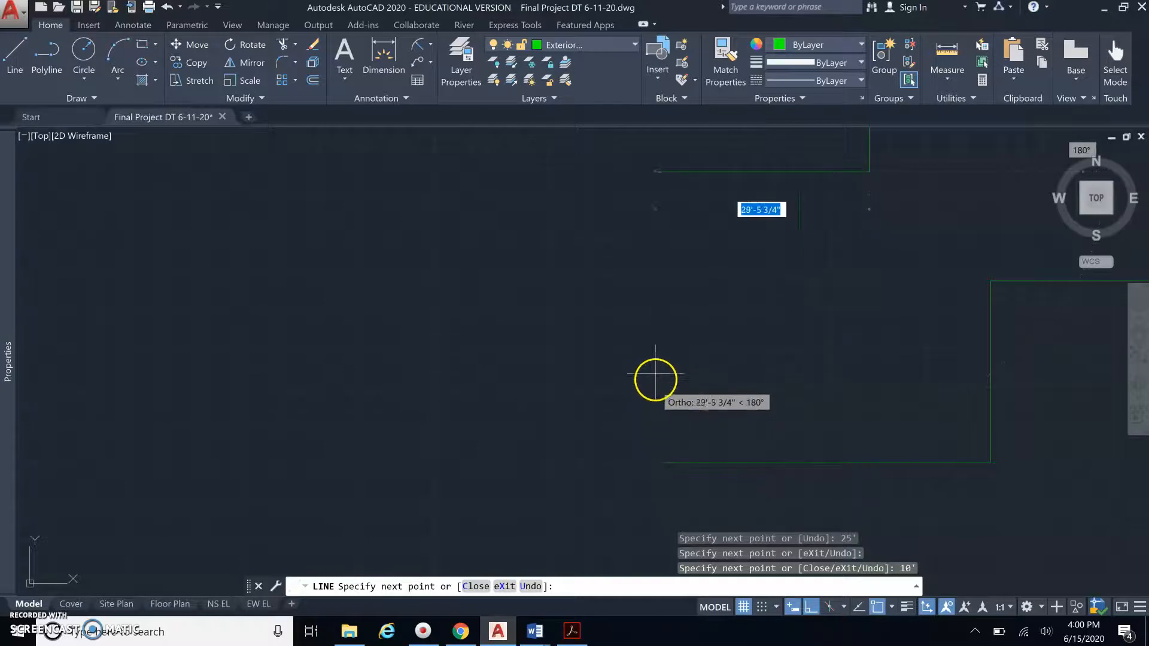
click(663, 325)
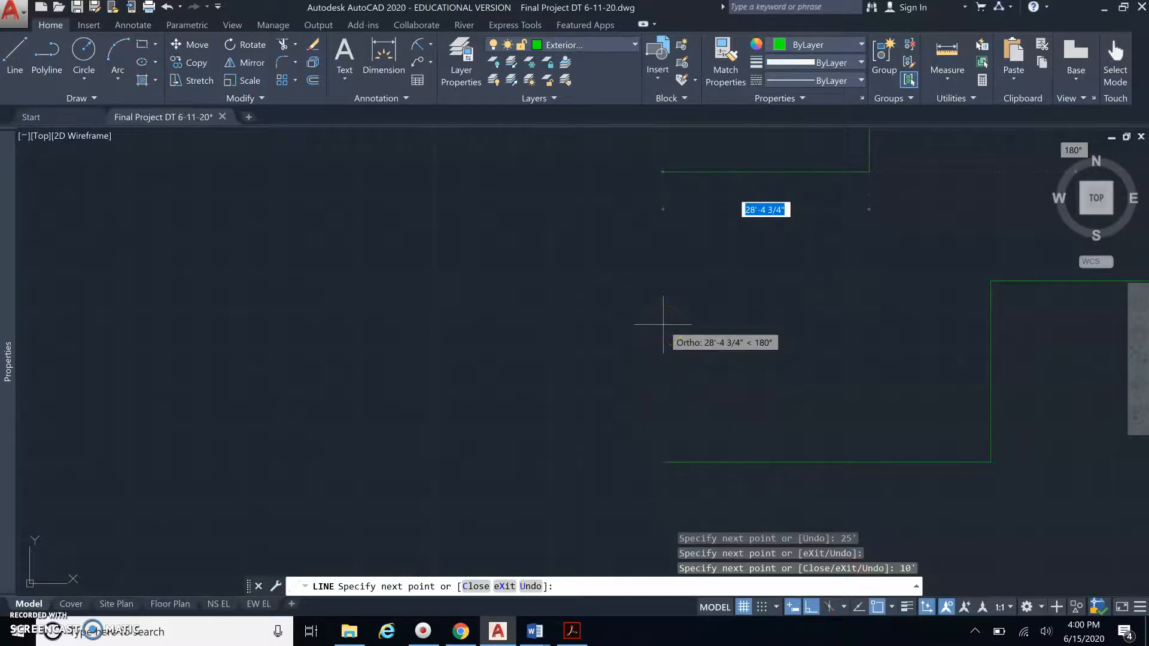
key(Escape)
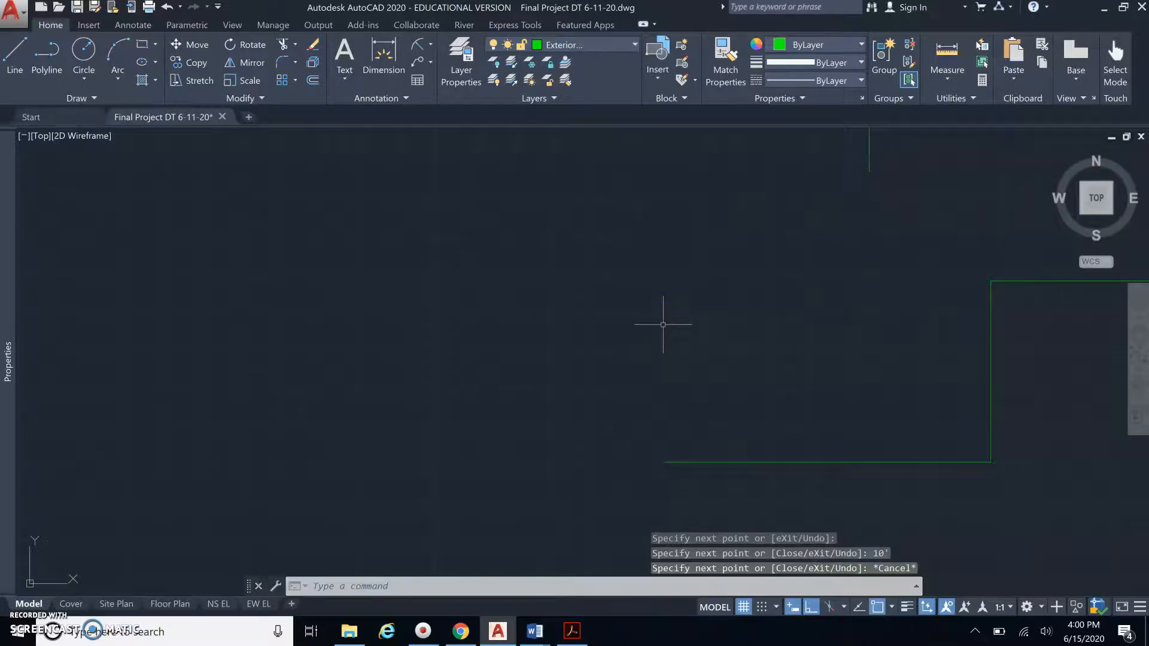
Step: Draw a vertical wall line up from the left end of the bottom wall to slightly above the lower end of the 10' segment
key(Return)
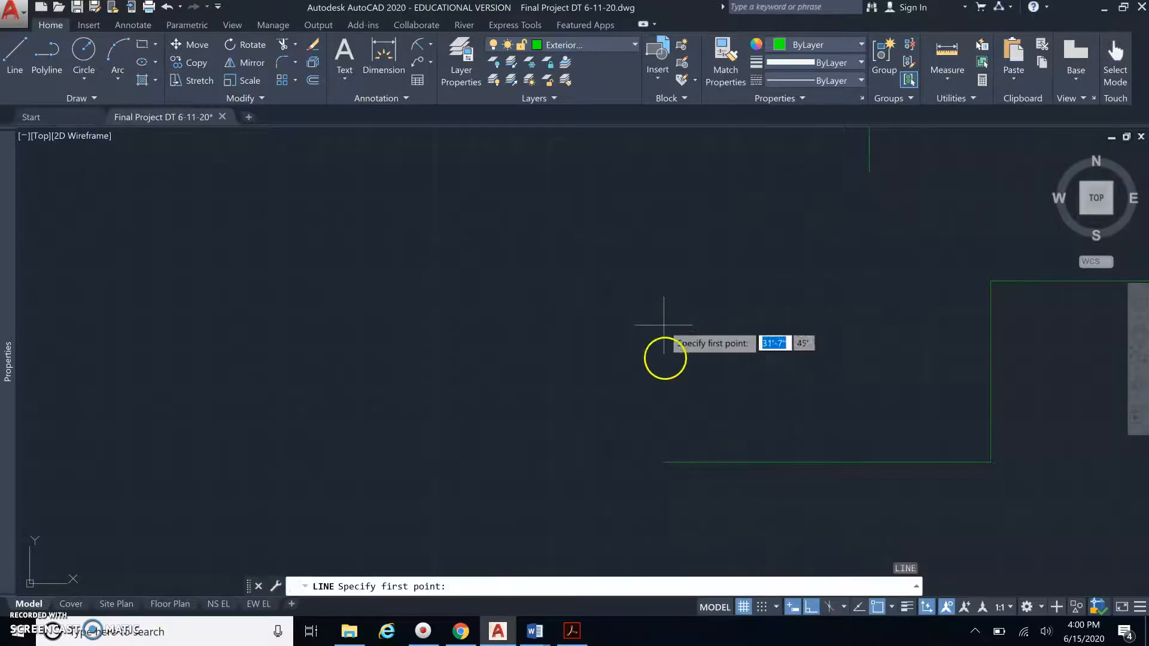
click(664, 462)
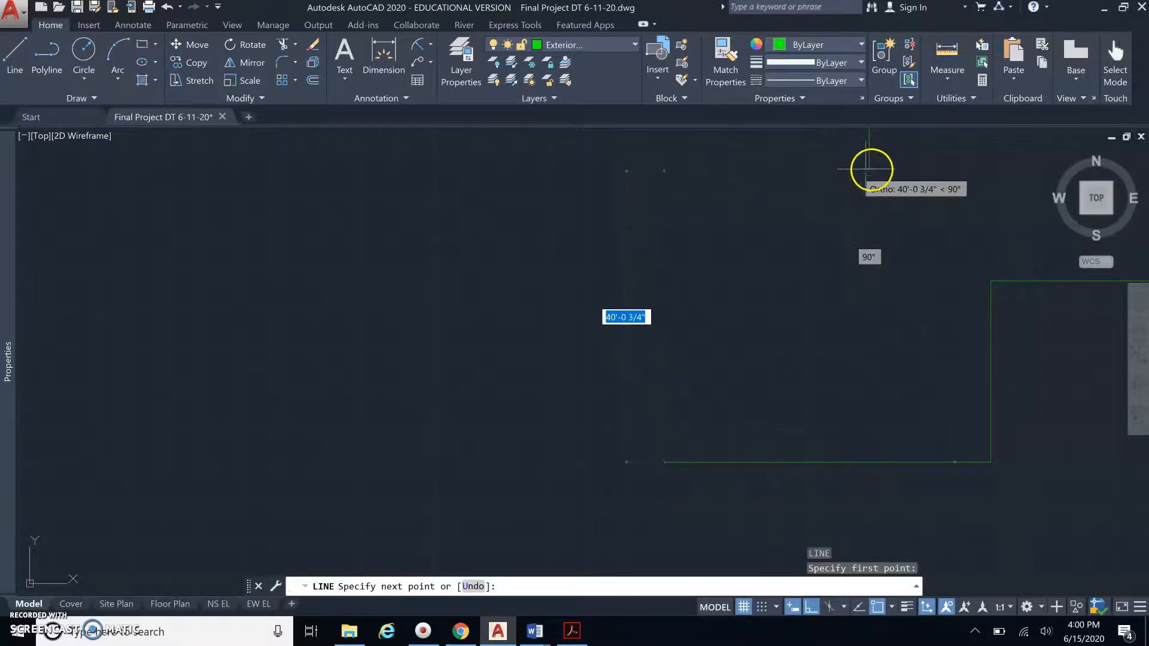
click(681, 157)
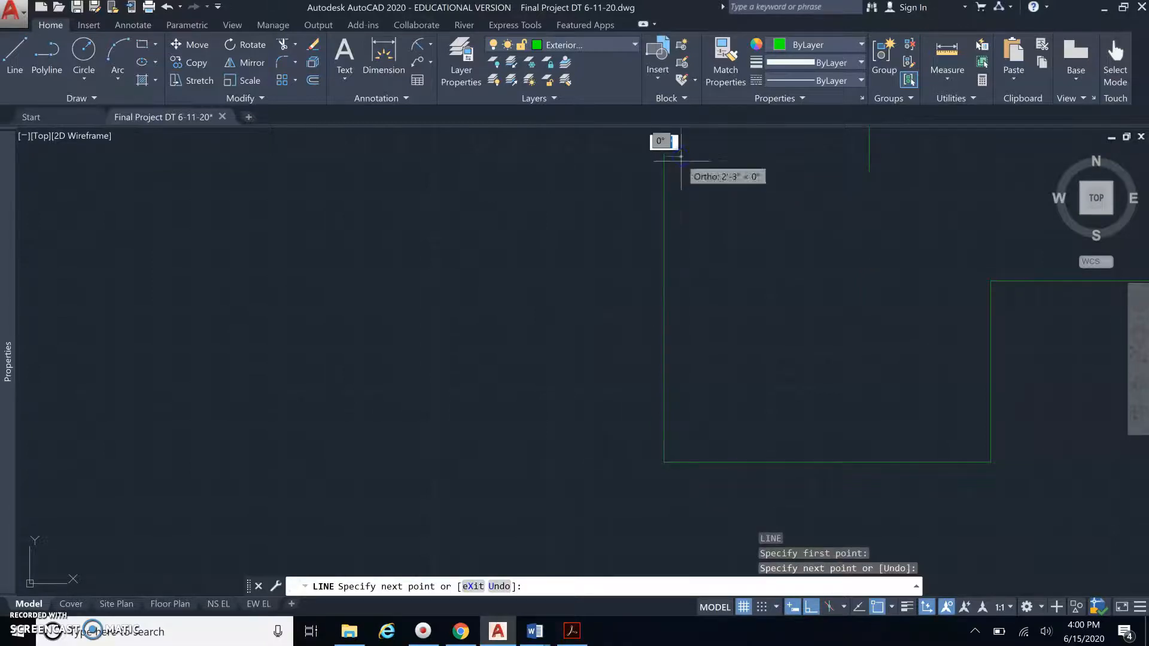
right_click(683, 163)
Step: Draw a horizontal line left from the lower end of the 10' segment, crossing well past the left vertical wall
key(Return)
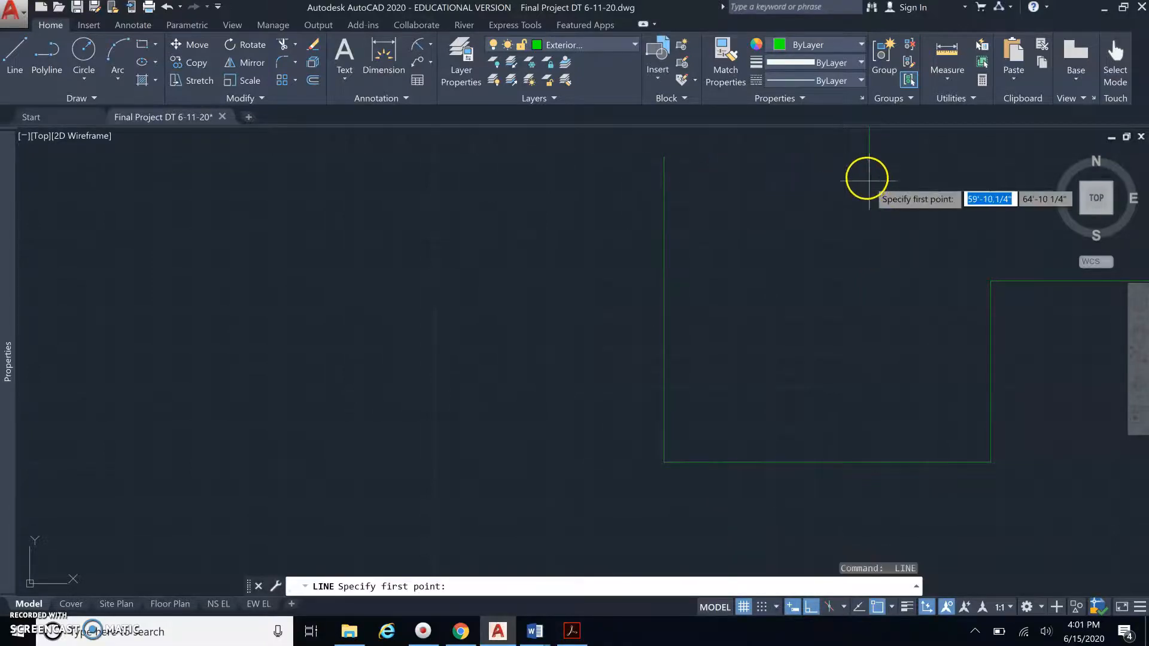
click(869, 172)
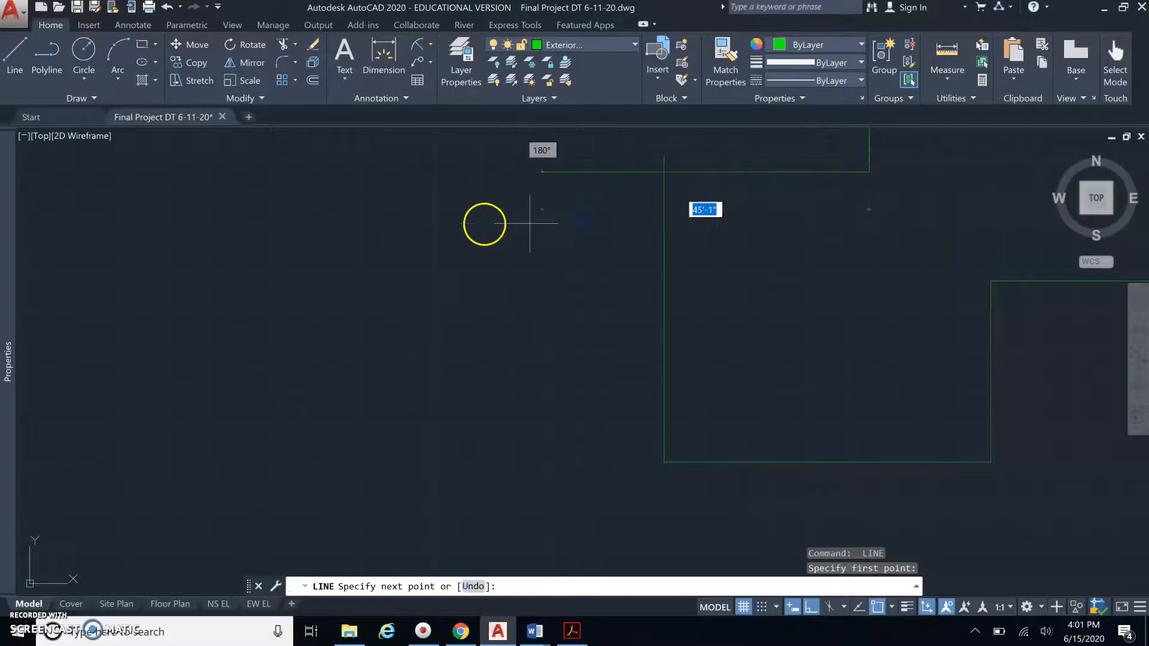
click(484, 223)
right_click(485, 223)
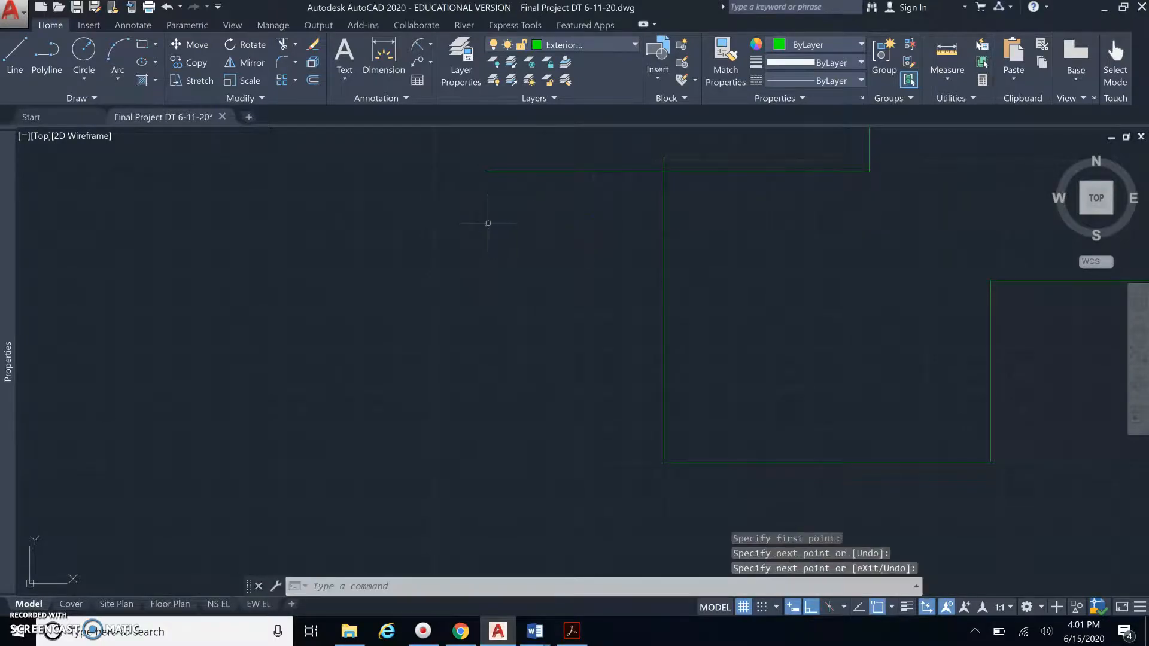
Step: Trim both overhanging ends where the left vertical wall and the upper horizontal line cross to form a clean corner
text(tr)
key(Return)
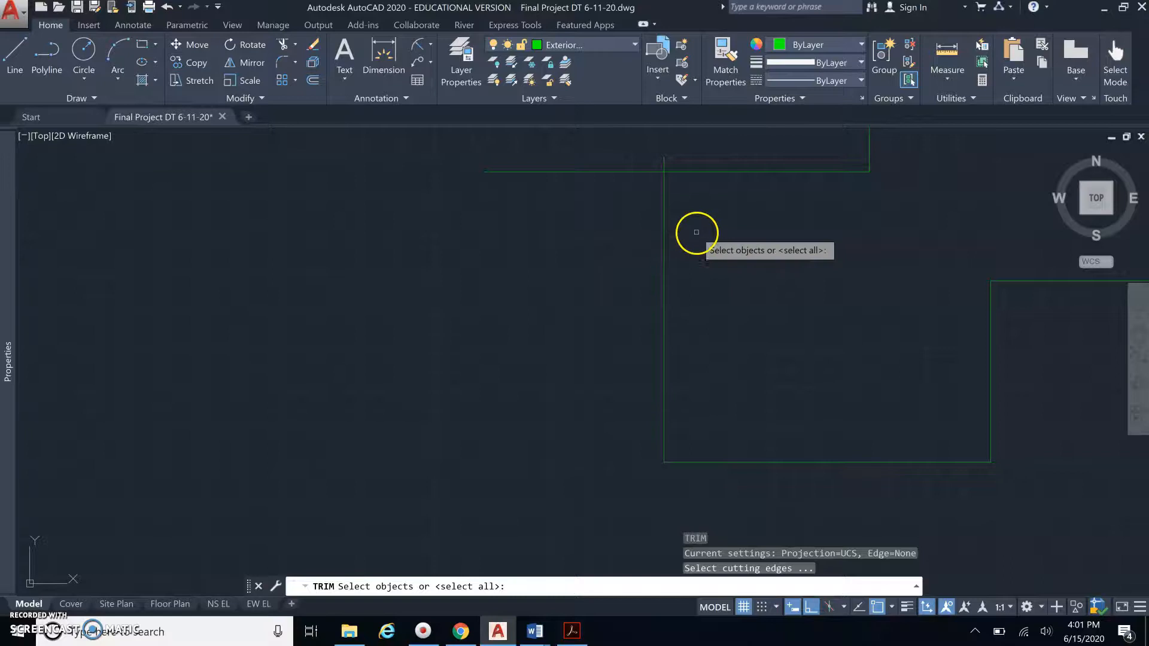
click(694, 231)
click(635, 171)
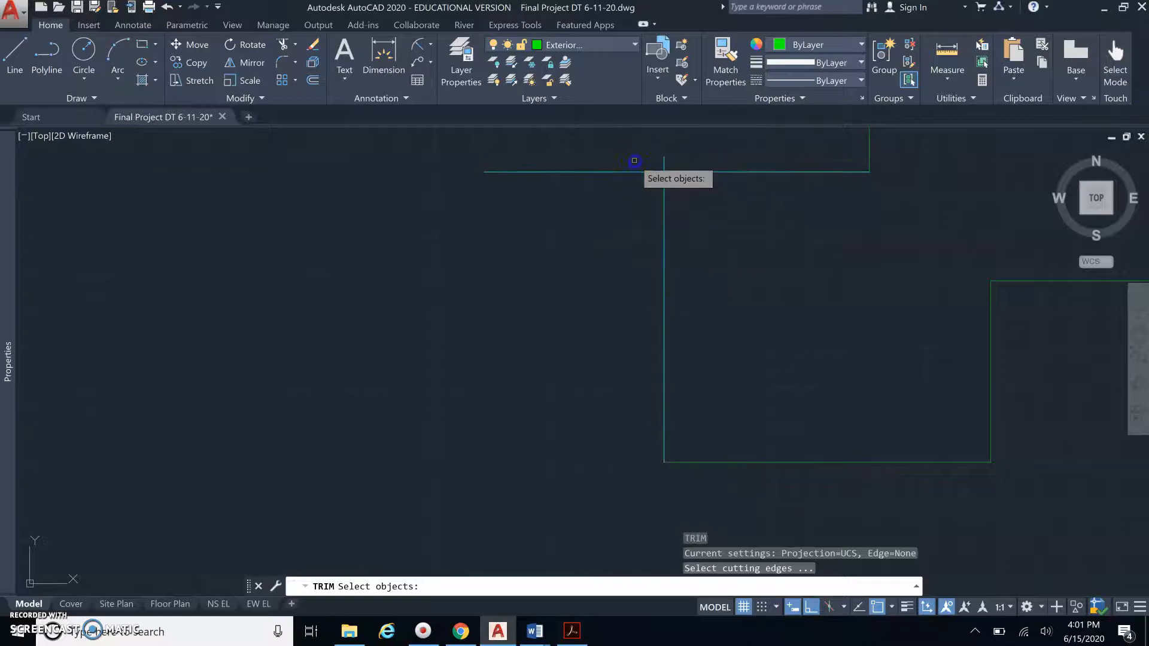
key(Return)
click(664, 163)
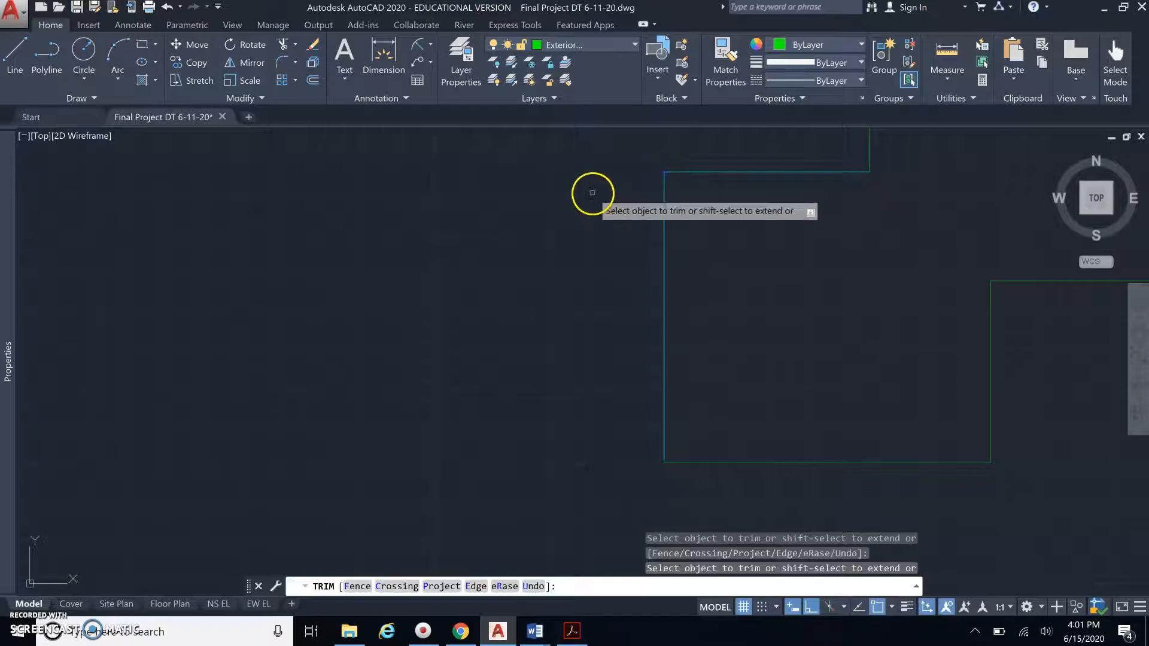
key(Escape)
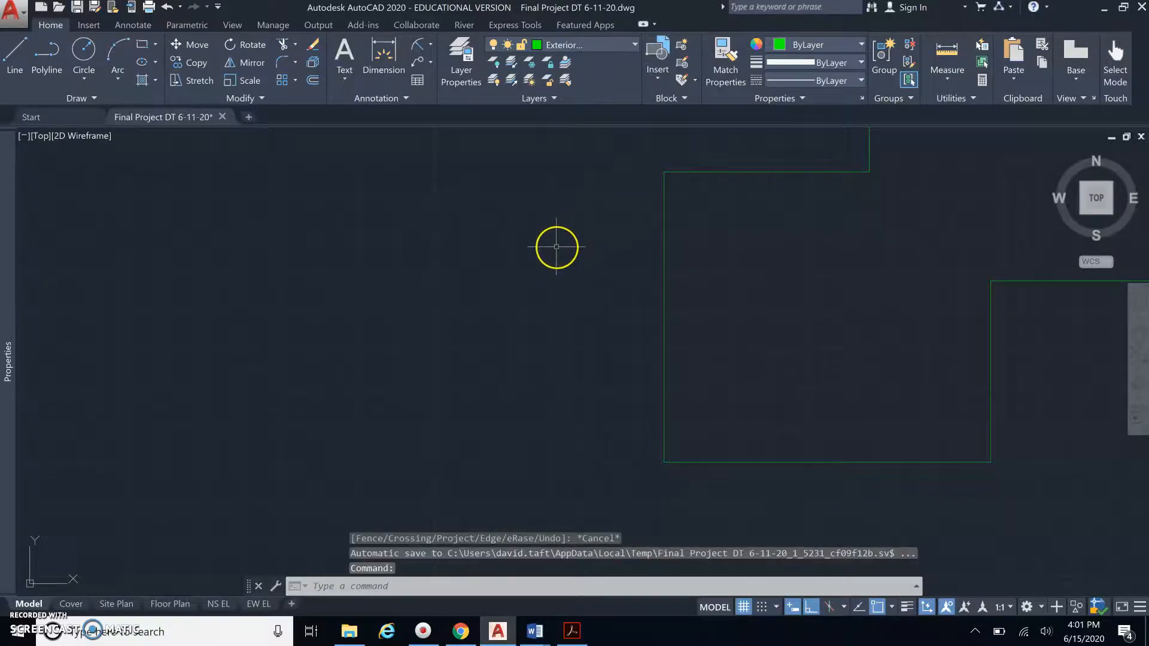
Step: Offset the left exterior wall and the bottom exterior wall 6" toward the inside of the floor plan
scroll(556, 246, down, 5)
scroll(567, 262, up, 8)
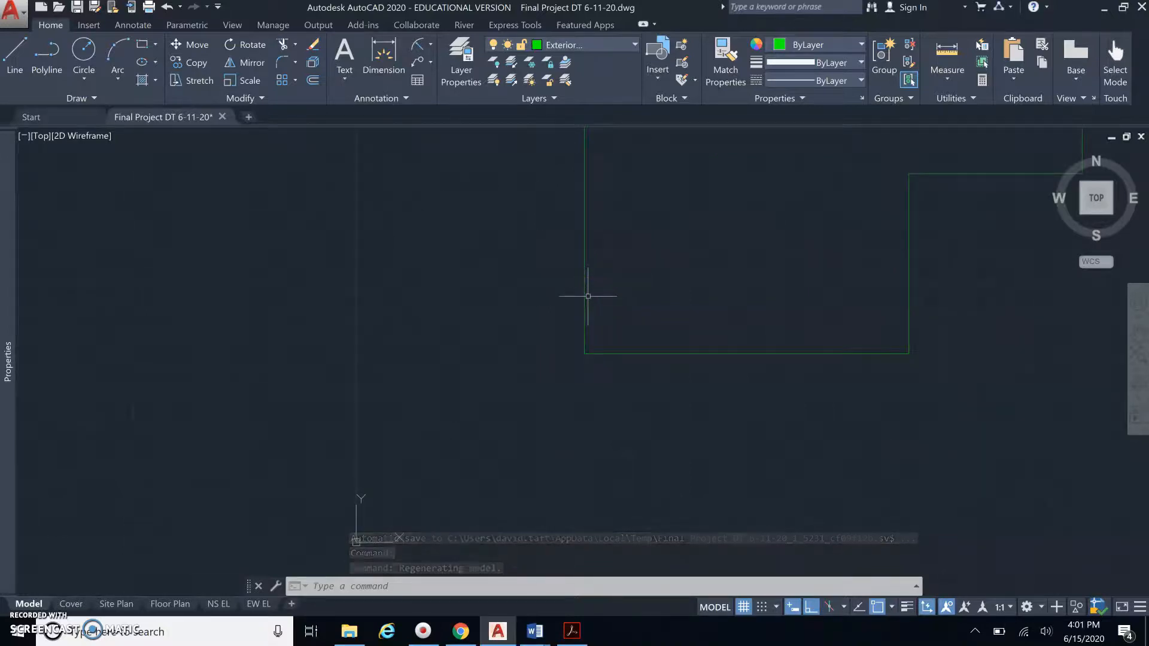
key(Return)
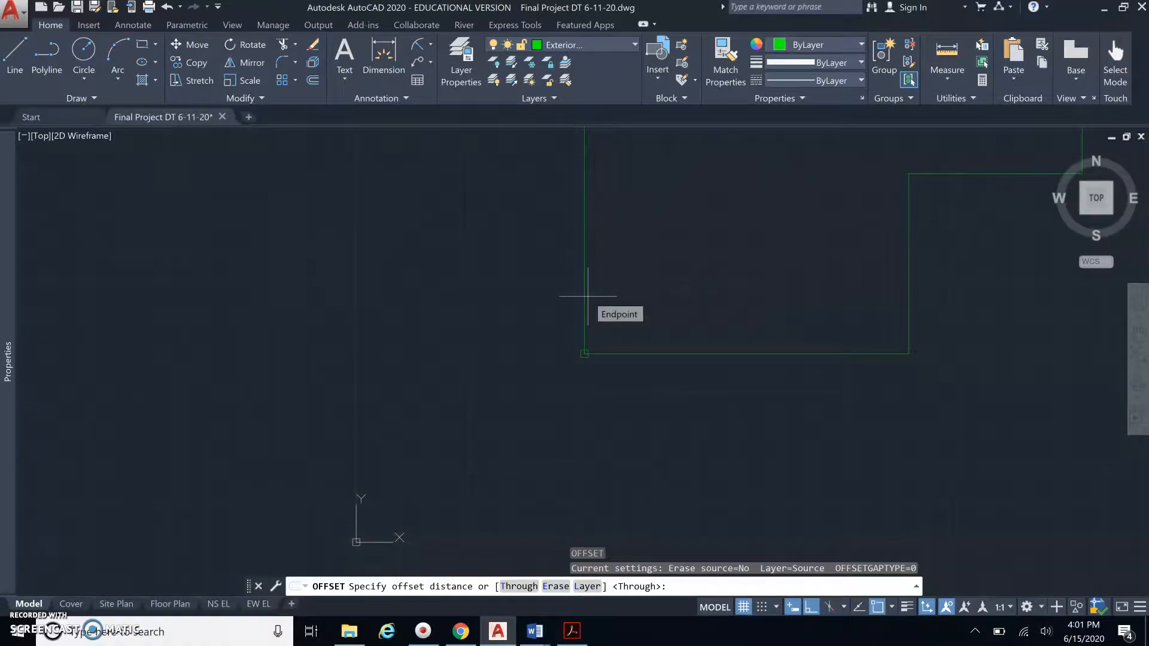
text(6")
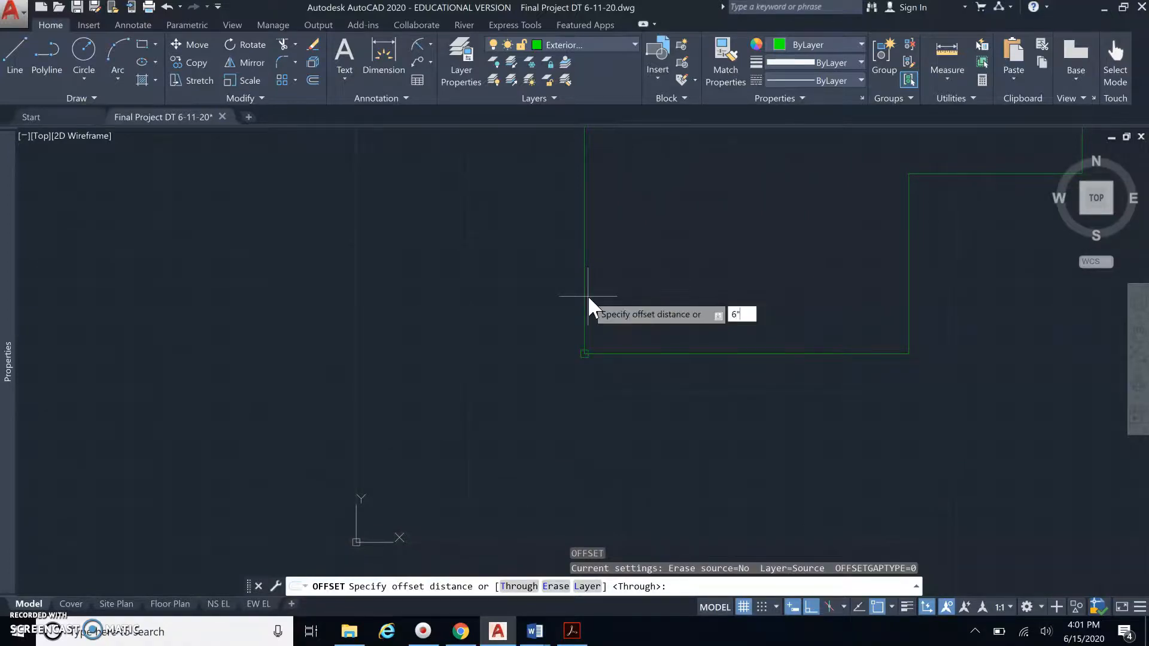
key(Return)
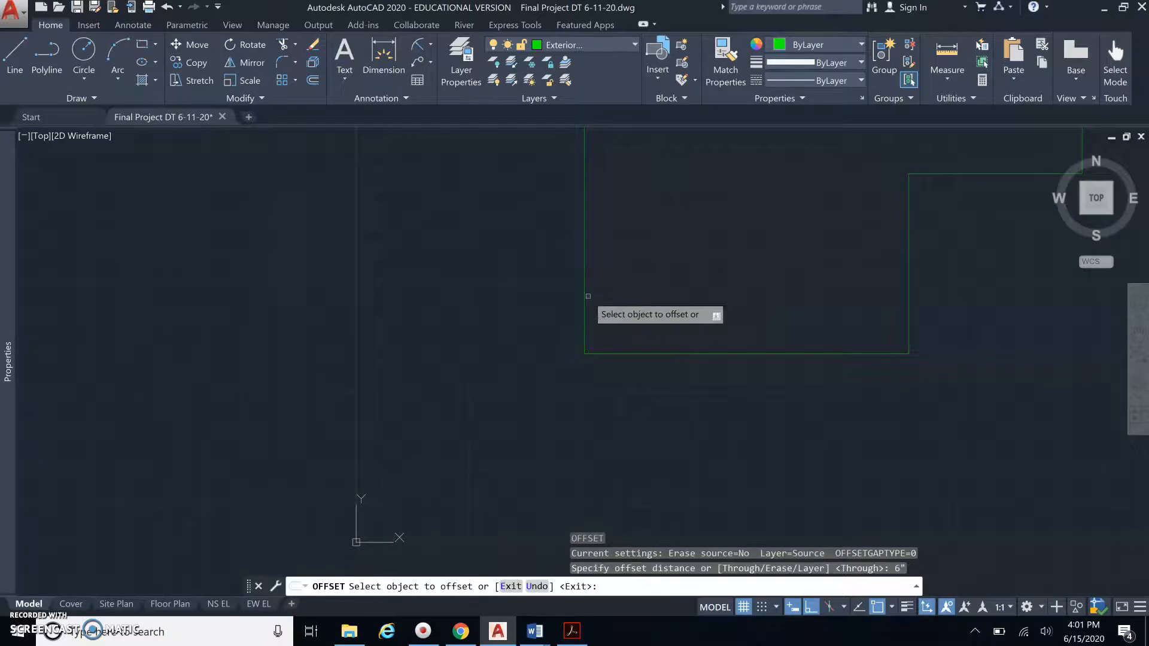
click(585, 323)
click(625, 328)
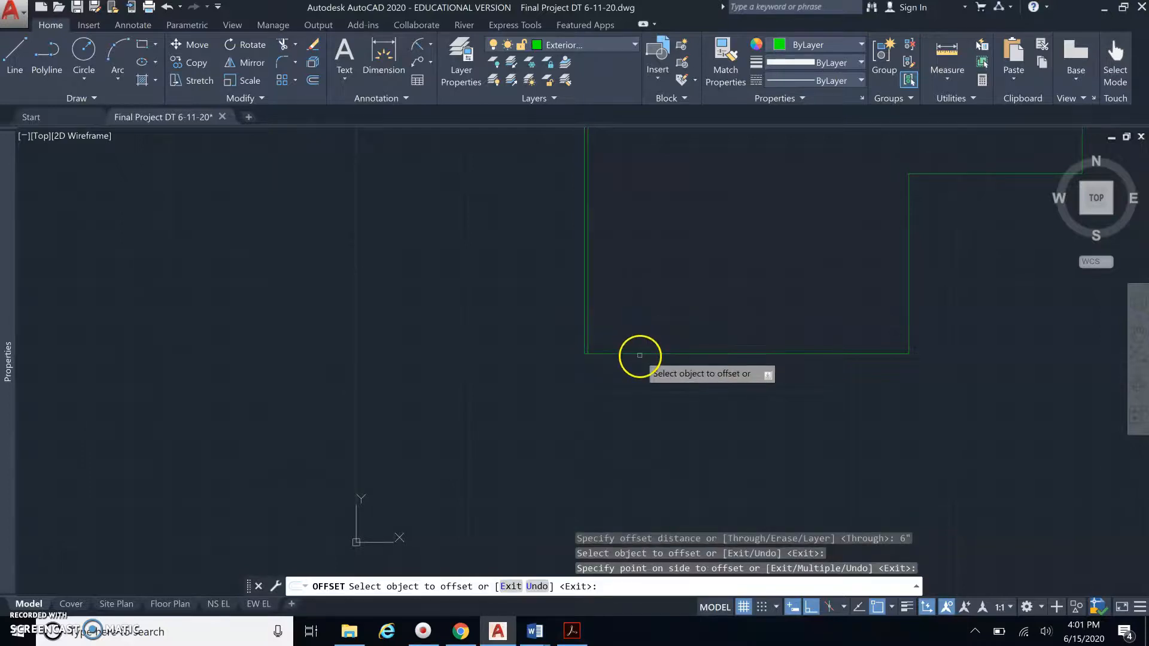
click(640, 356)
click(676, 326)
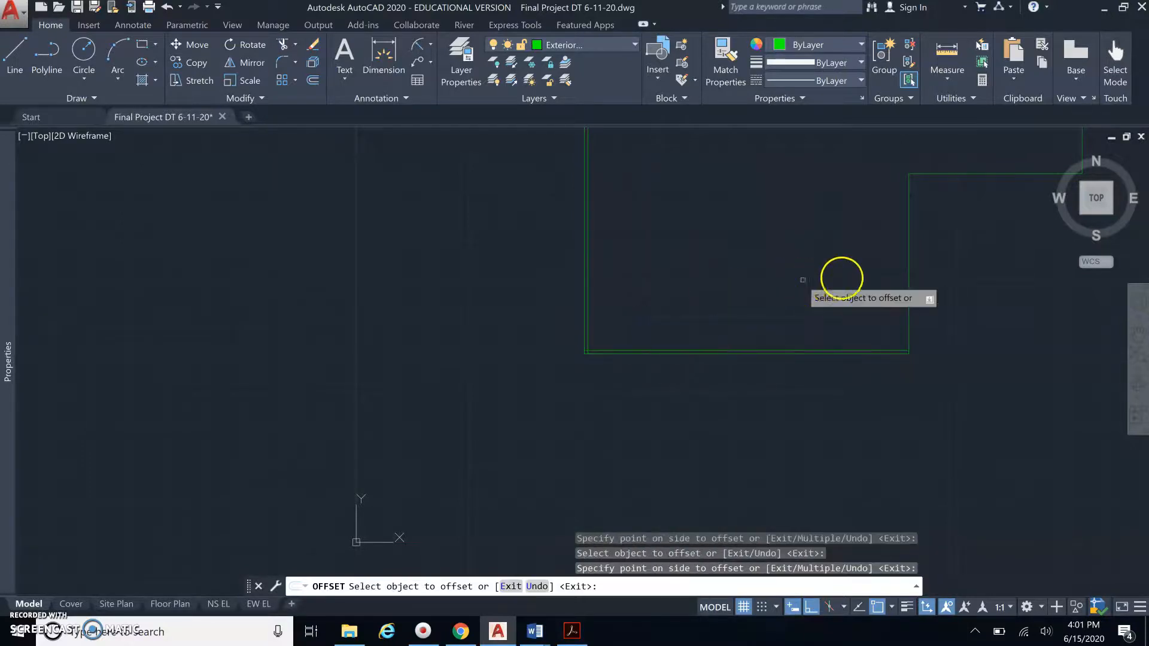
Step: Offset the lower right vertical wall, the adjoining horizontal step wall and the far right wall inward by the same 6"
click(880, 275)
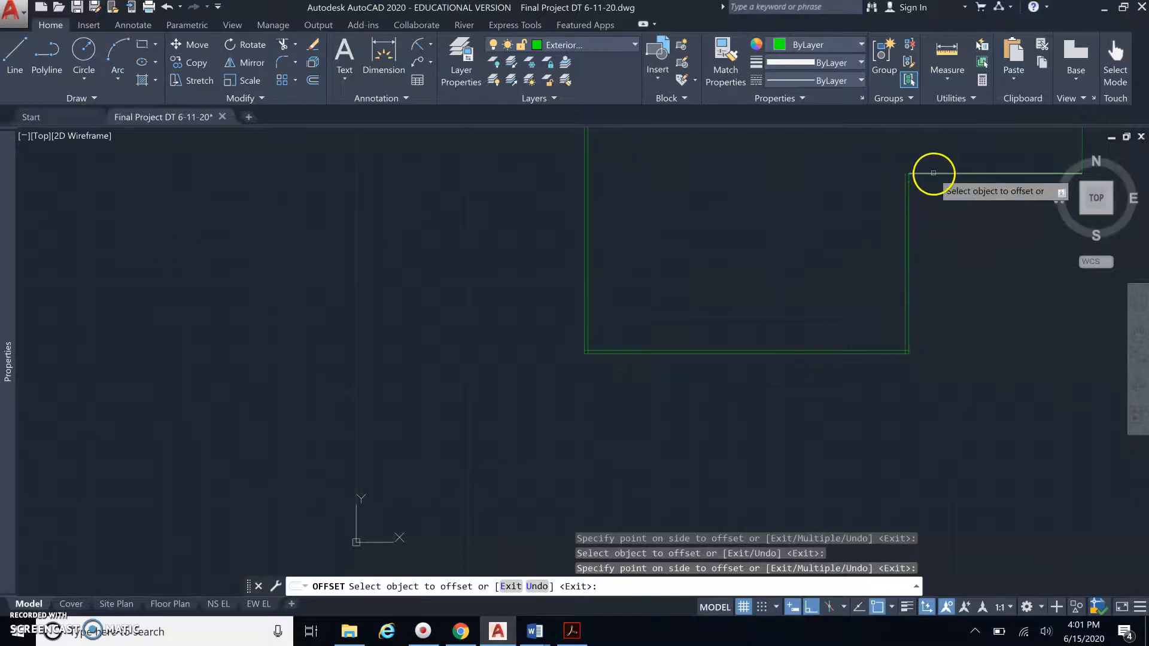
click(935, 173)
click(892, 182)
scroll(721, 230, down, 2)
scroll(867, 178, up, 2)
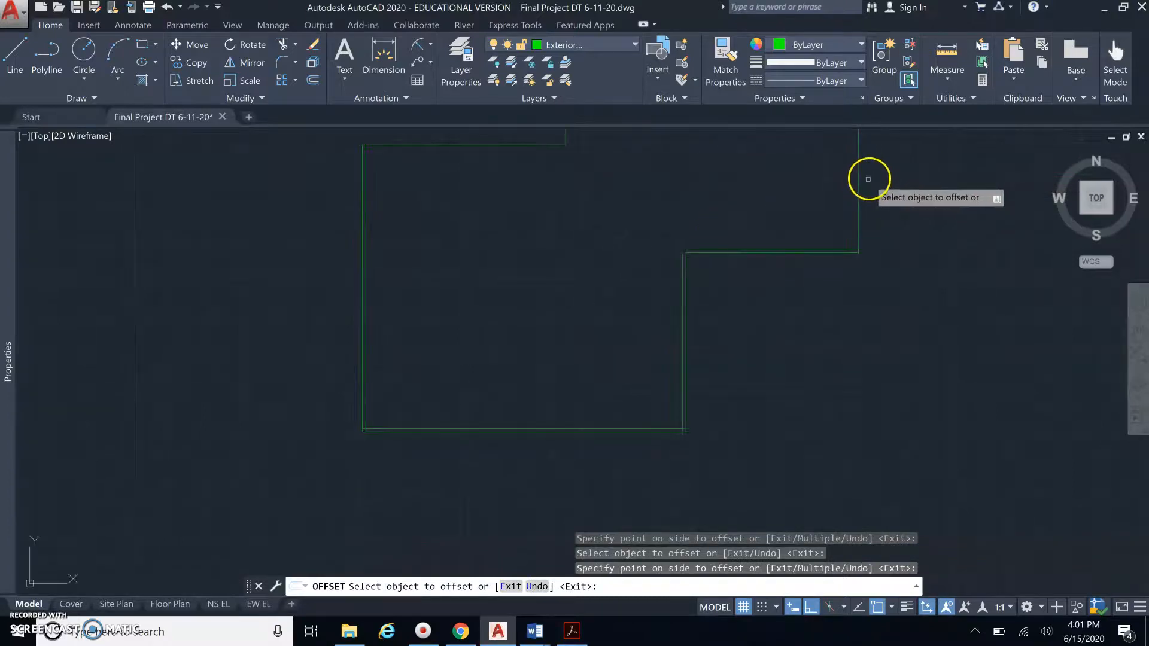
click(858, 192)
click(824, 202)
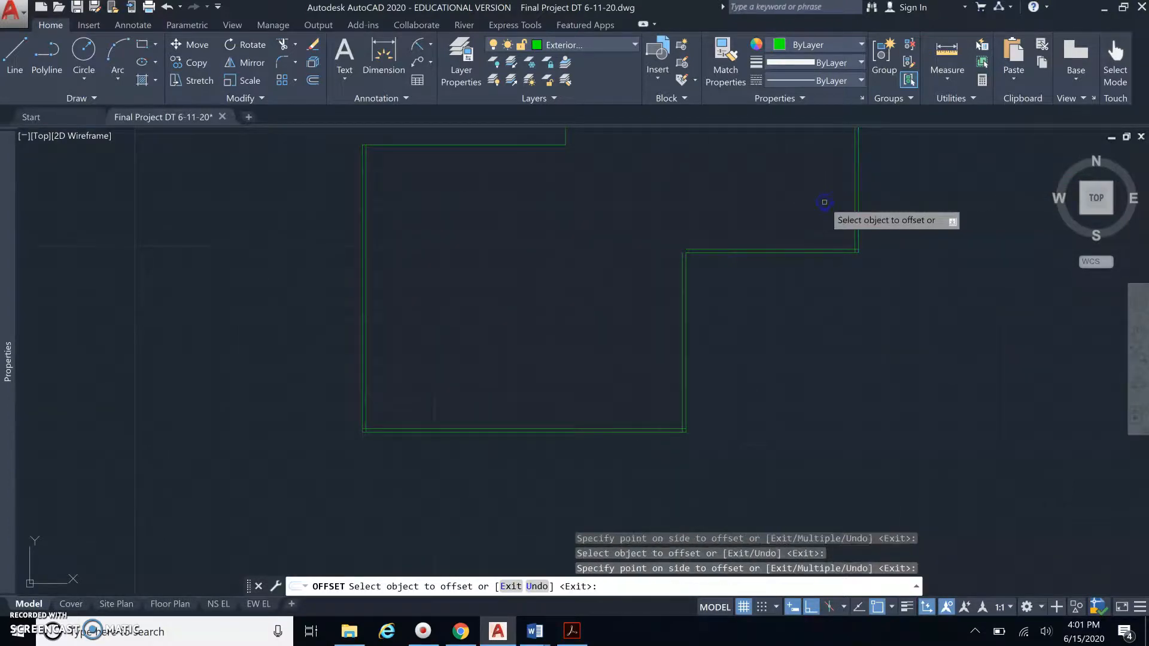
Step: Offset the top wall, the short 10' vertical wall and the upper left horizontal wall 6" inward, and end the Offset command
scroll(816, 180, up, 2)
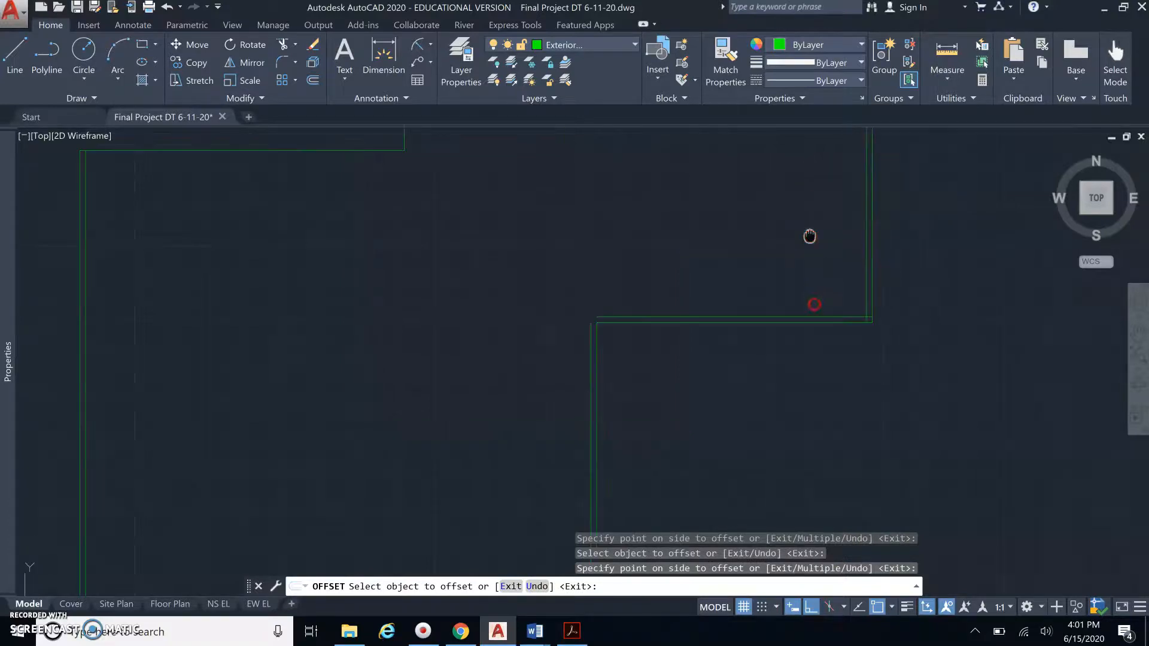
scroll(802, 228, down, 3)
scroll(784, 240, up, 3)
scroll(784, 227, down, 2)
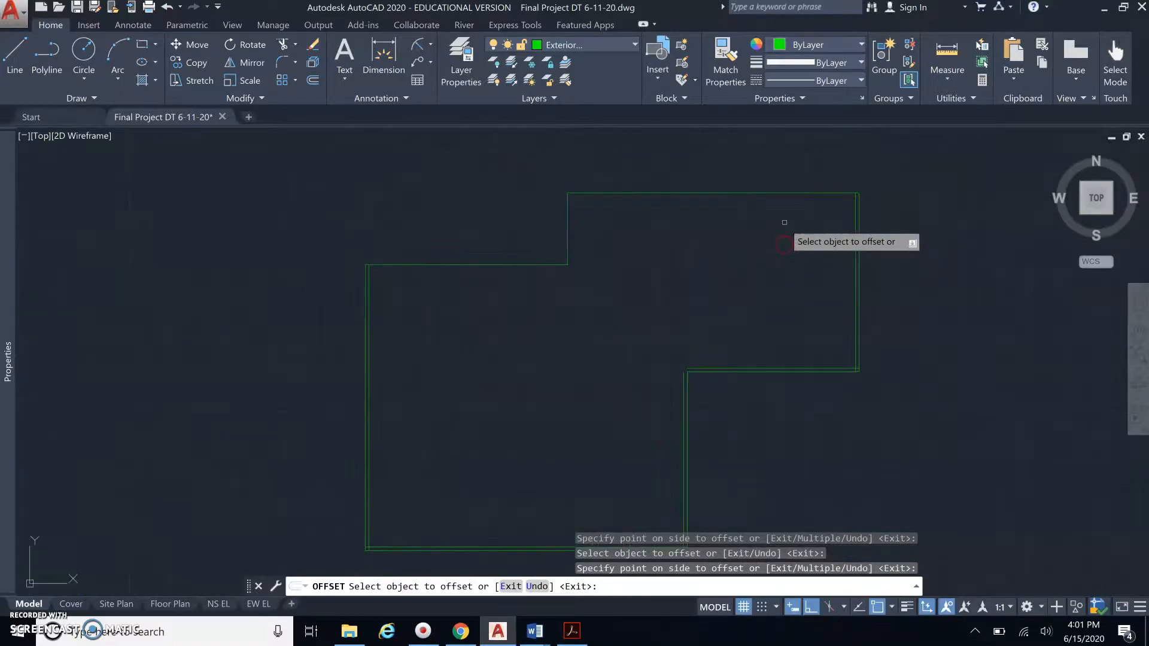
click(777, 194)
click(778, 211)
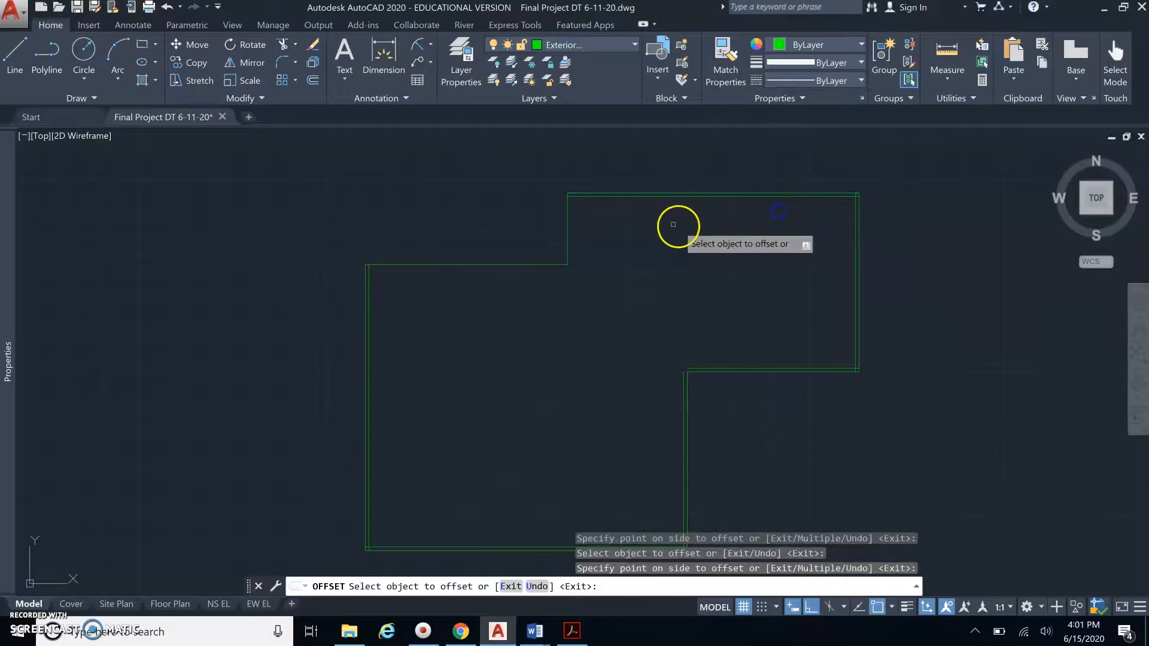
click(568, 248)
click(570, 249)
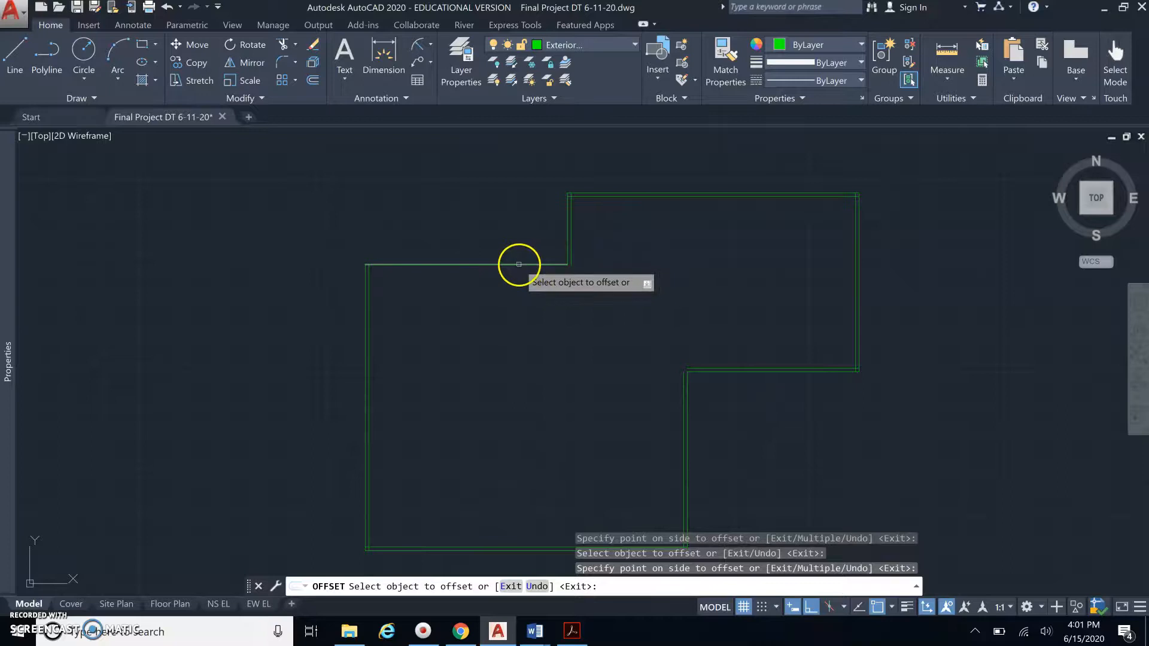
click(519, 264)
click(520, 278)
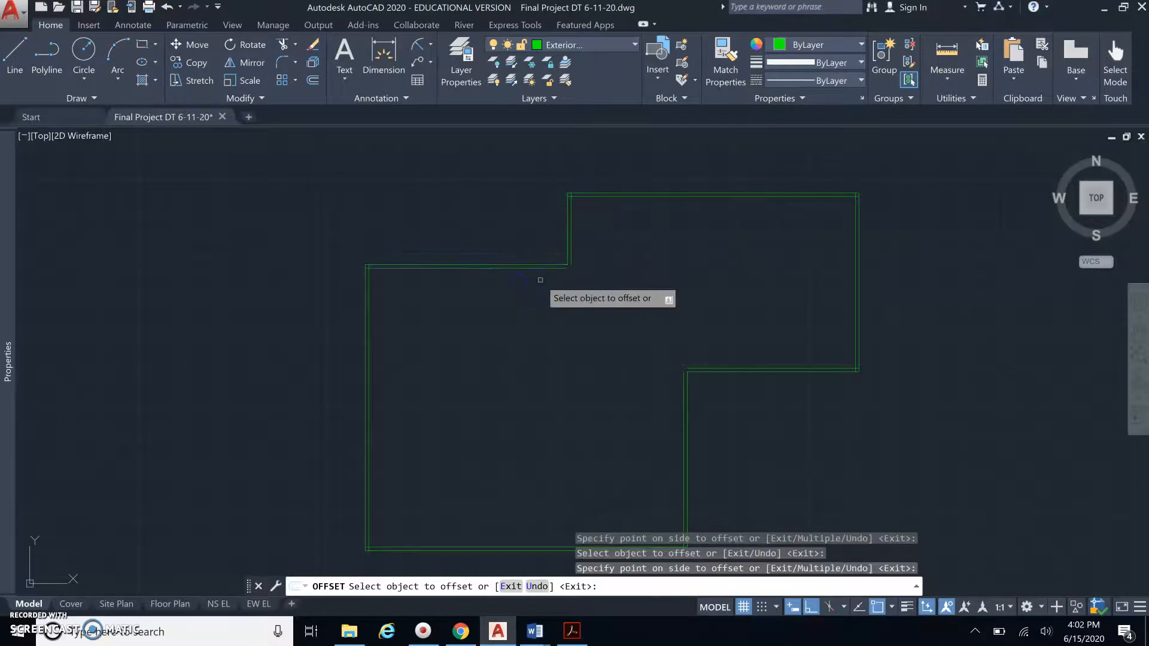
key(Escape)
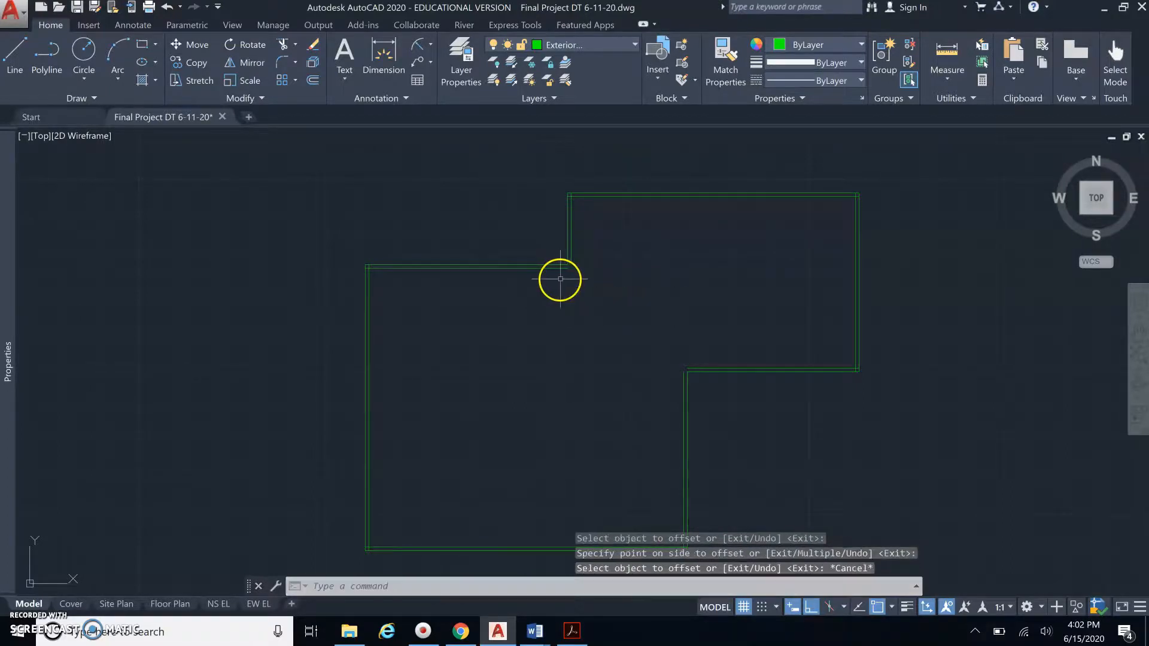
Step: Stretch the inner lines of the upper left horizontal wall and the 10' vertical wall until their ends meet at the inside corner
scroll(566, 278, up, 4)
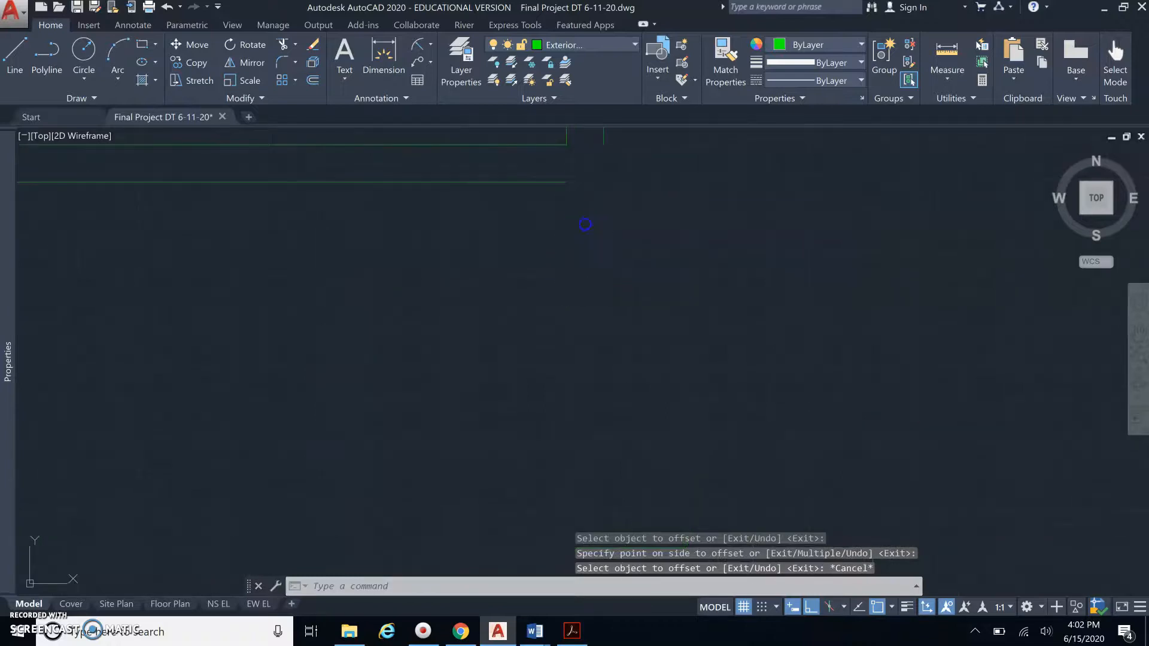
click(585, 224)
click(533, 180)
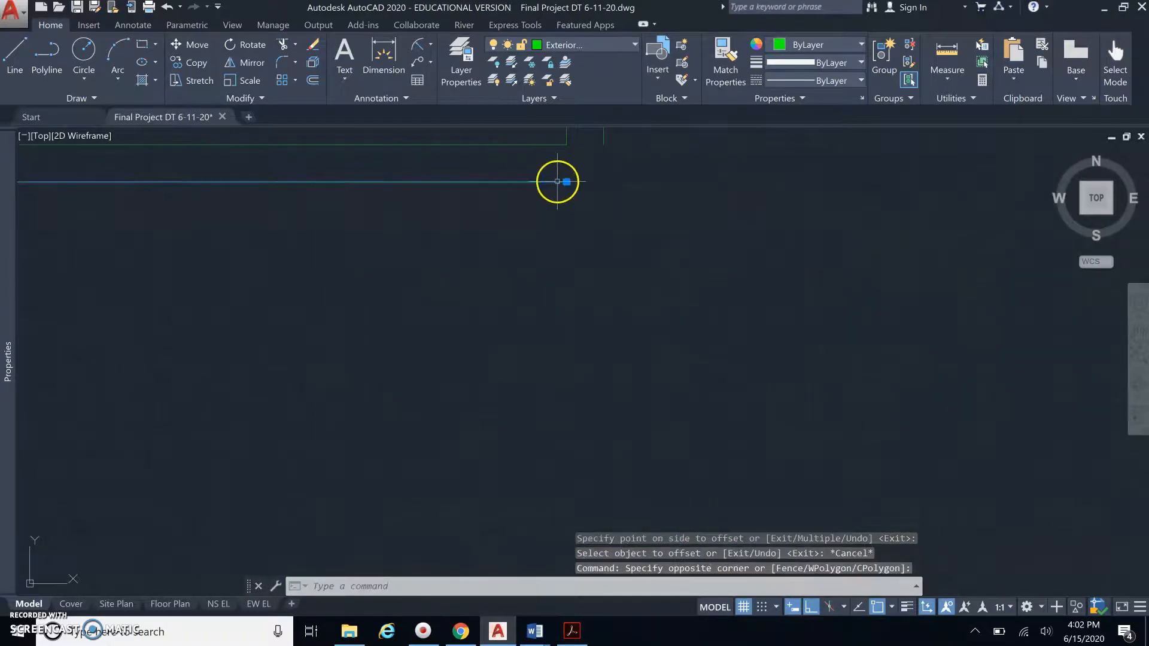
click(567, 182)
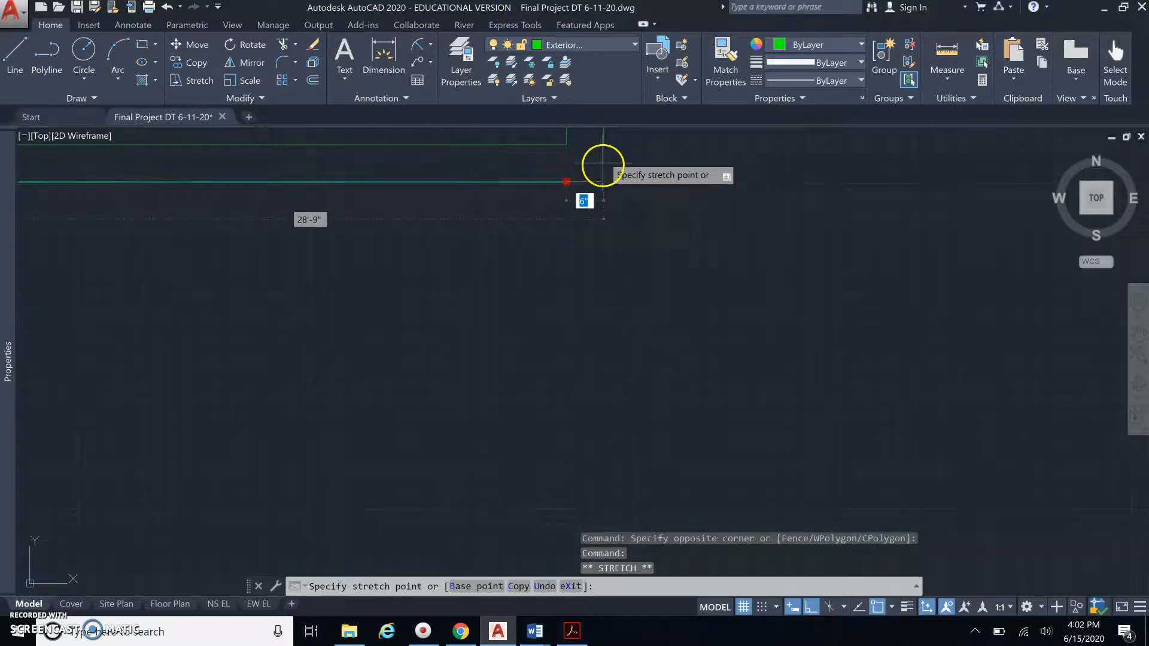
click(604, 172)
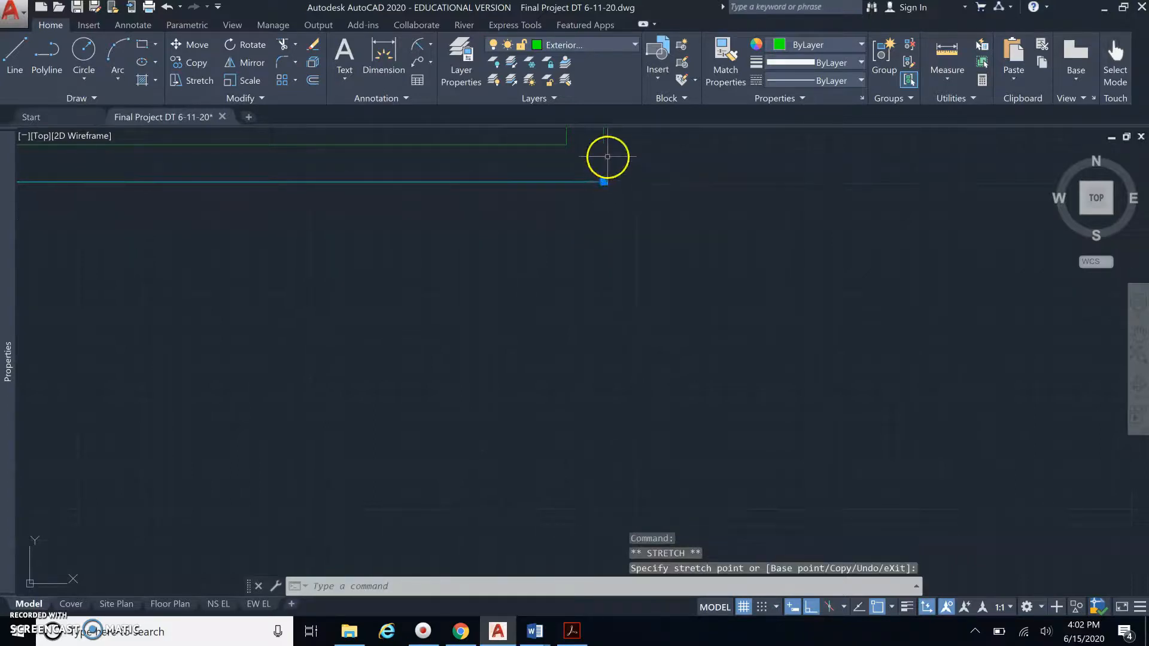
click(604, 142)
click(603, 146)
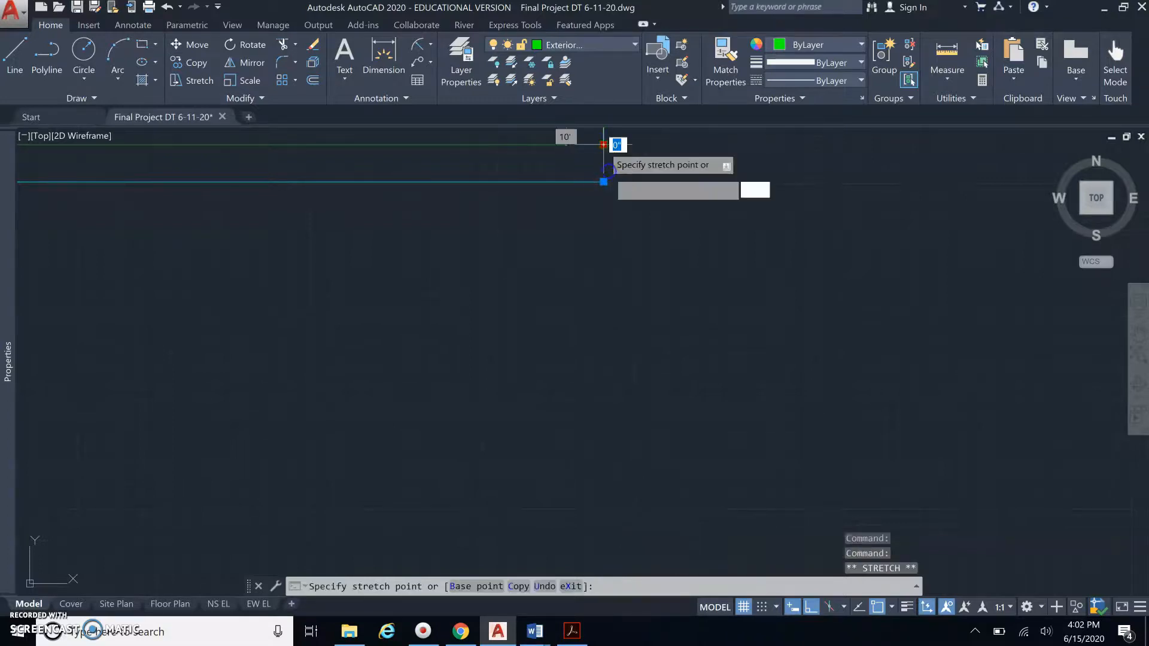
click(603, 182)
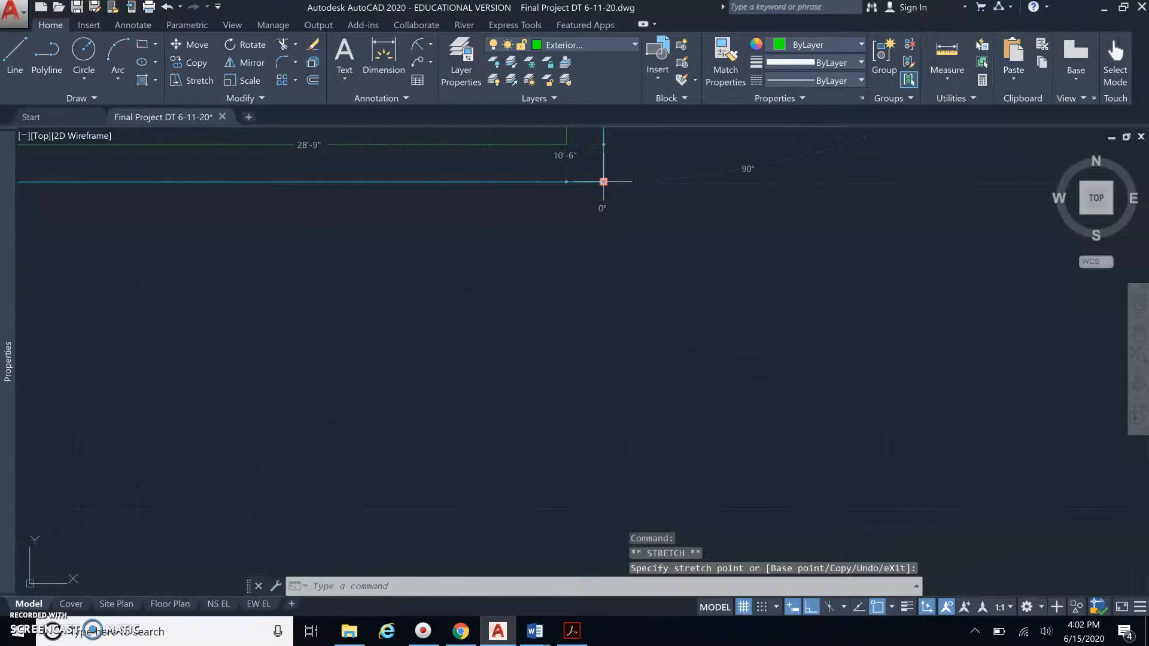
key(Escape)
scroll(696, 188, down, 10)
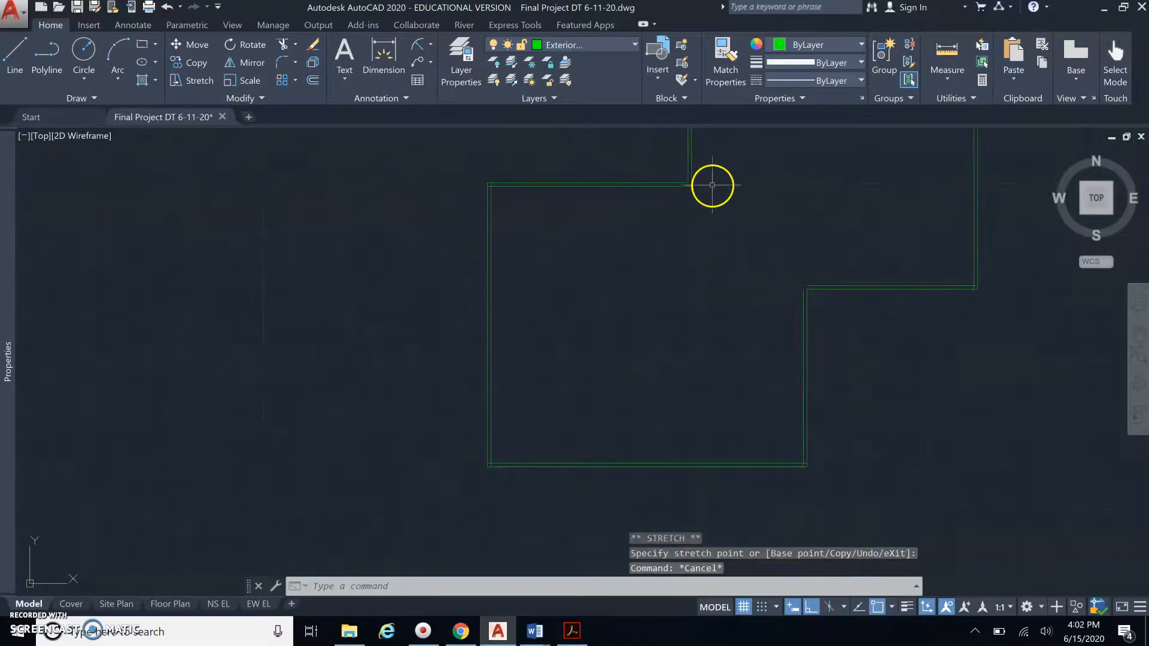
Step: Trim the overlapping inner wall lines at the upper left corner, where the left wall meets the upper left horizontal wall
scroll(491, 193, up, 8)
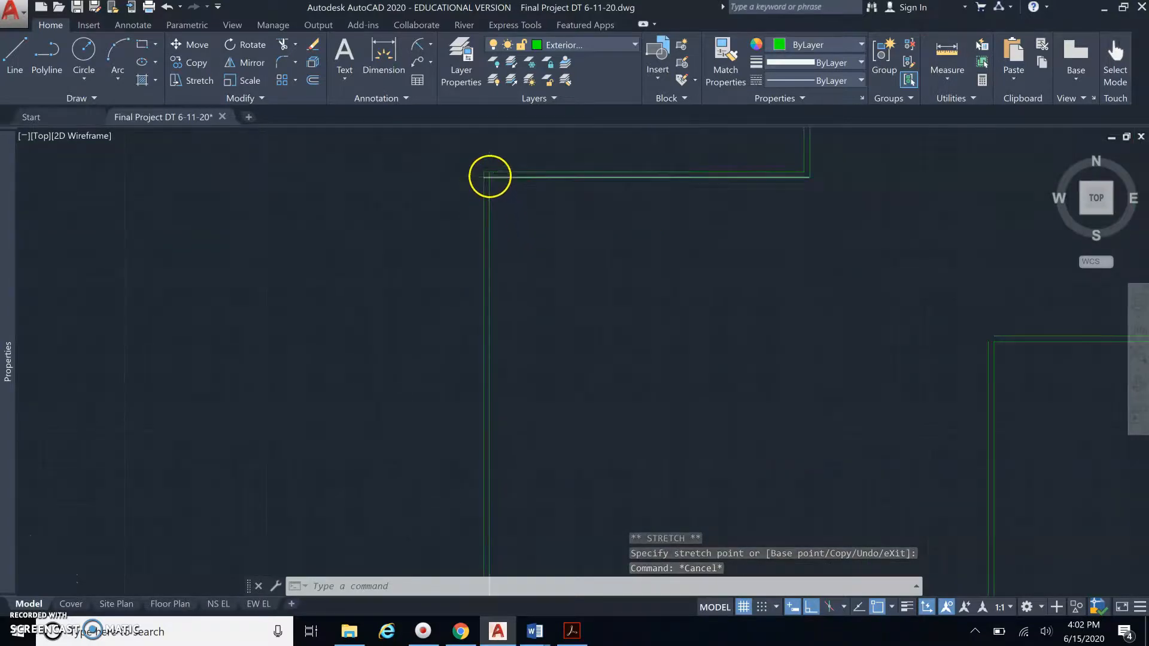
text(tr)
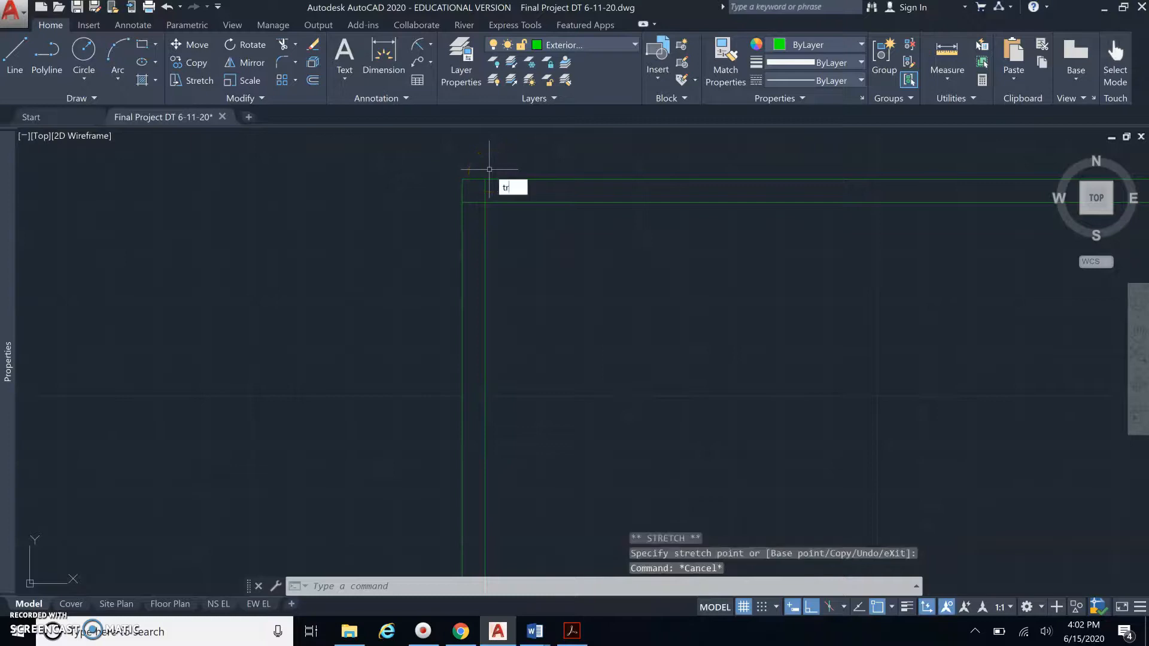
key(Return)
click(560, 246)
click(391, 159)
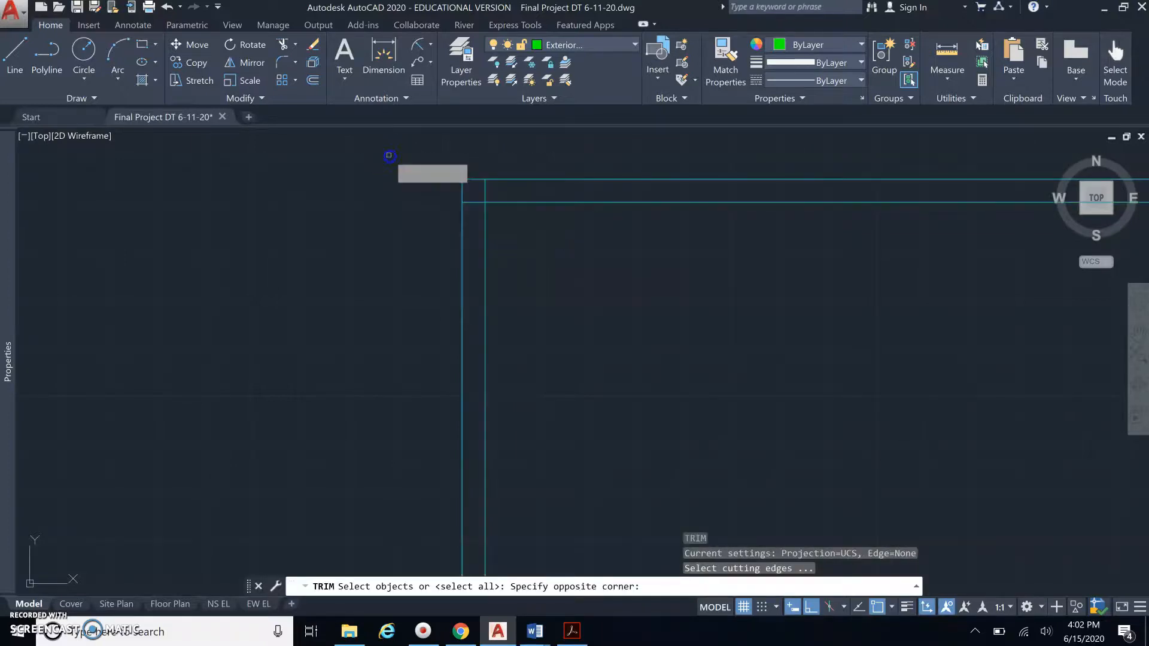
key(Return)
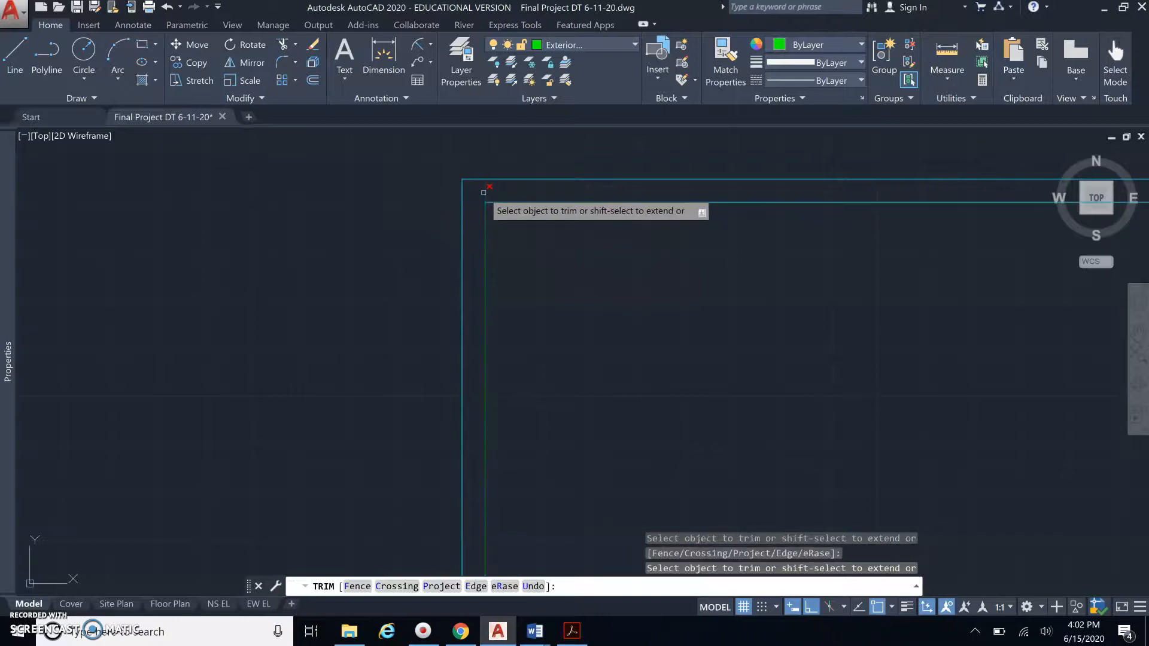
scroll(467, 179, down, 8)
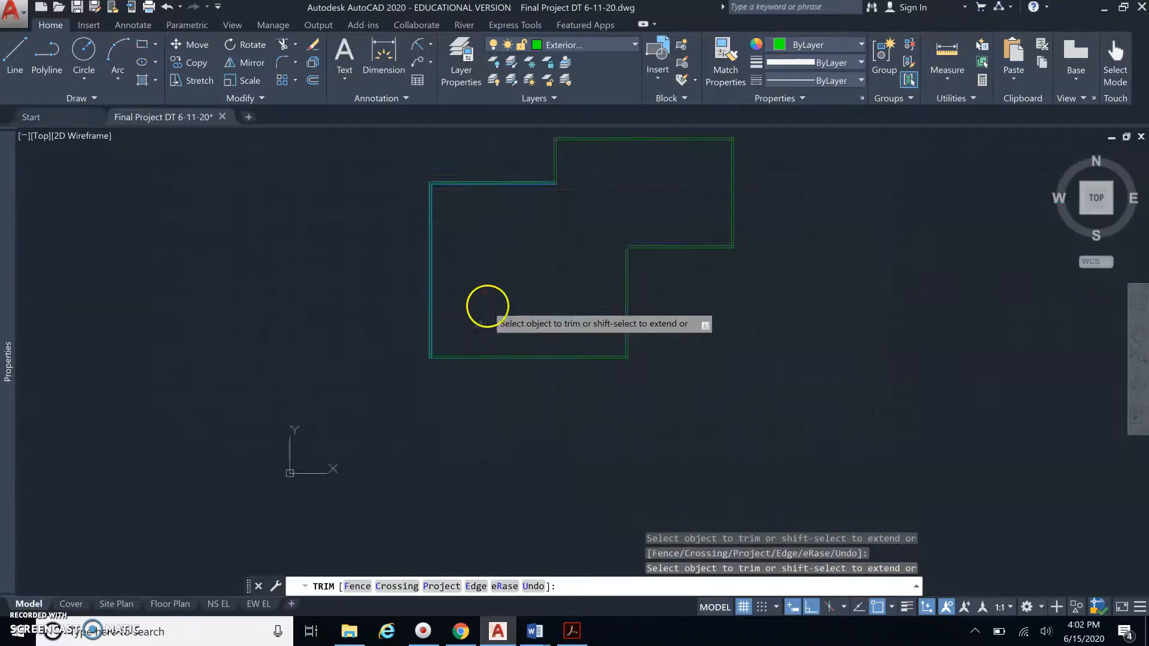
scroll(431, 380, up, 3)
key(Return)
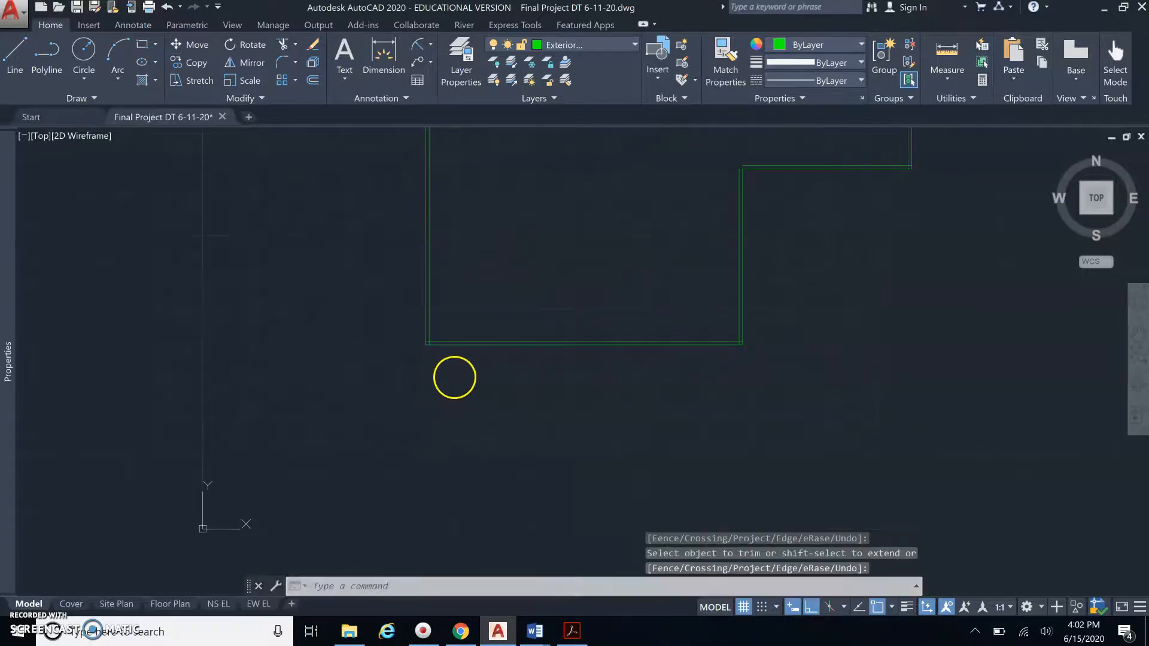
Step: Trim the overlapping inner line ends at the lower left corner, between the left wall and the bottom wall
key(Return)
click(454, 378)
click(400, 308)
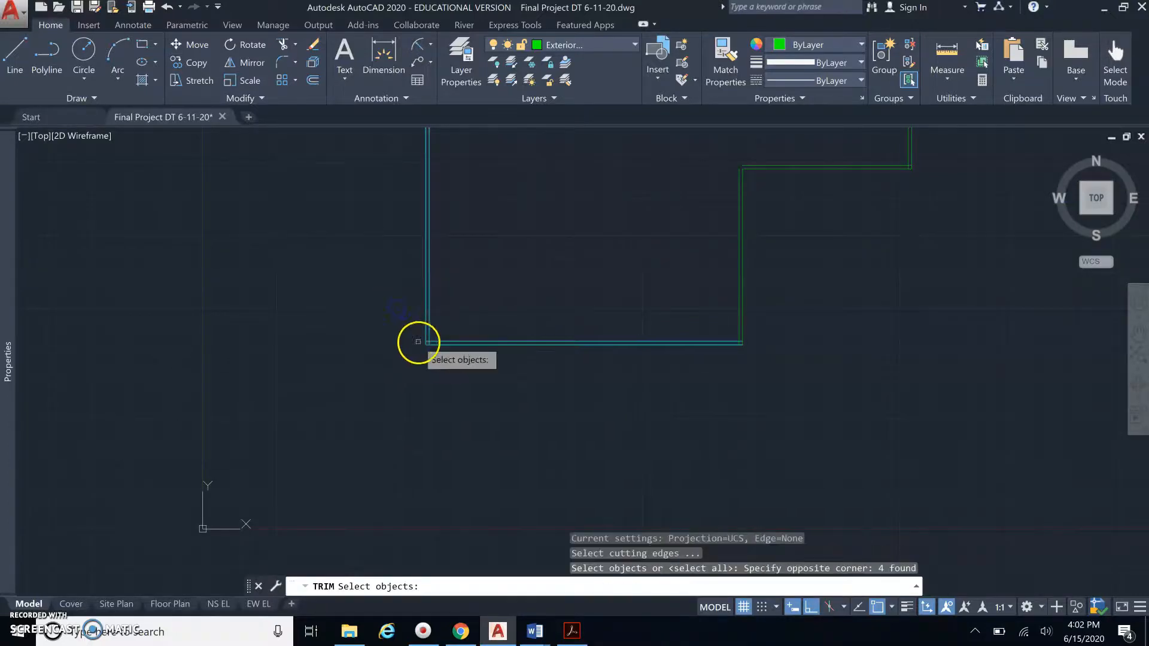
key(Return)
scroll(428, 343, up, 2)
scroll(428, 344, up, 3)
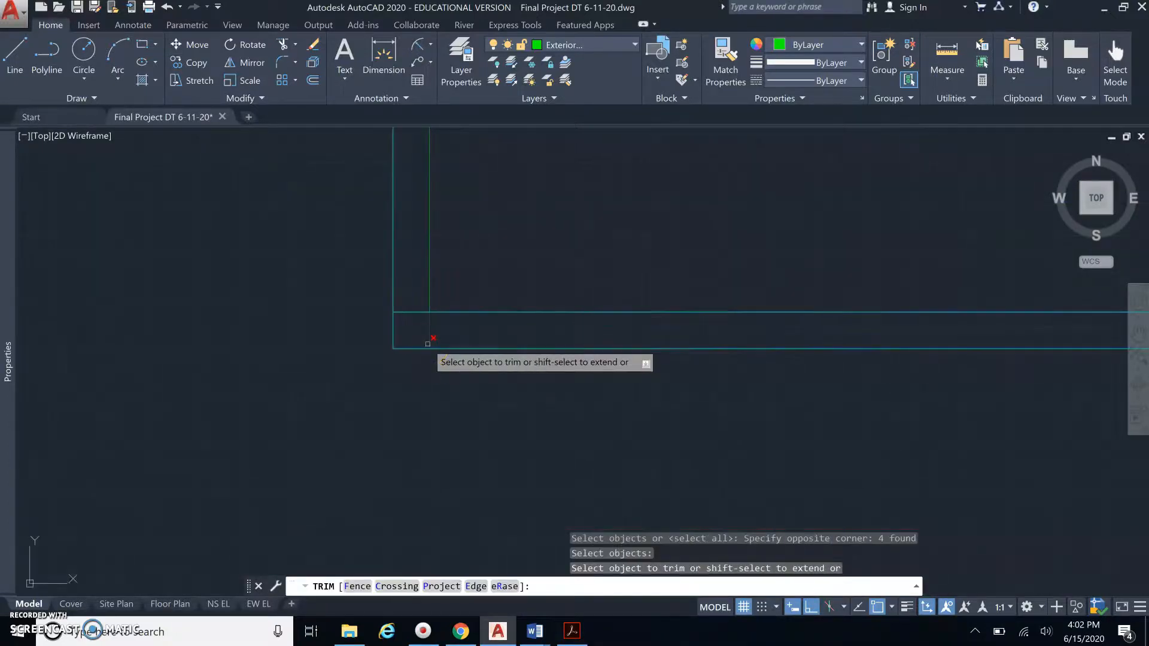
click(427, 341)
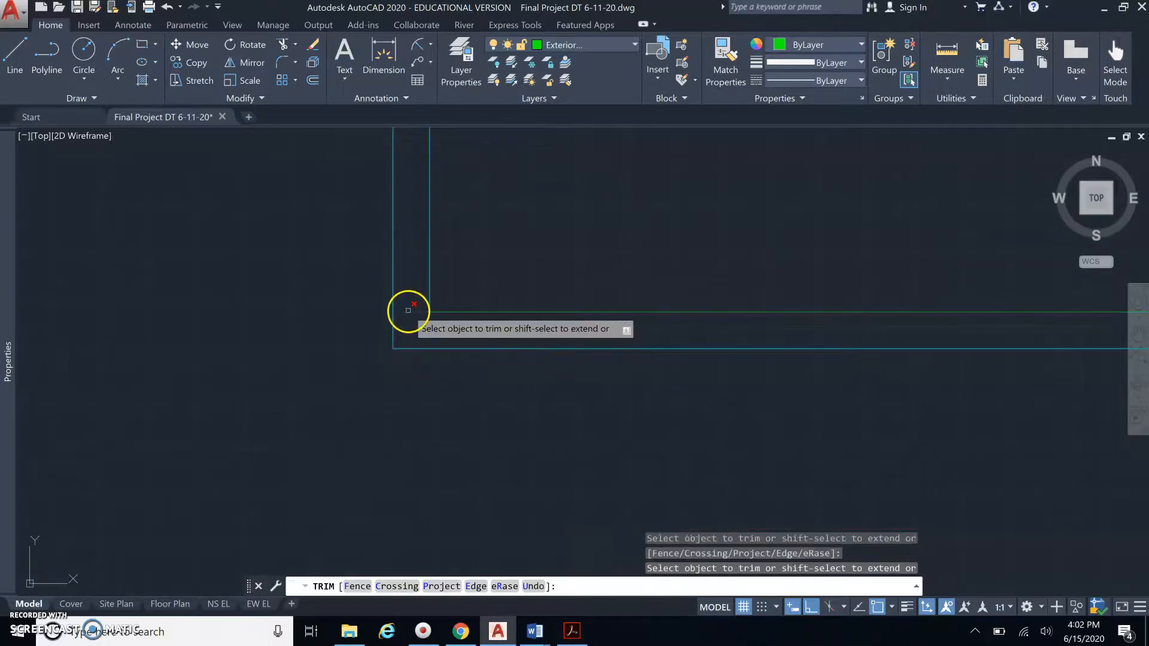
scroll(337, 315, down, 6)
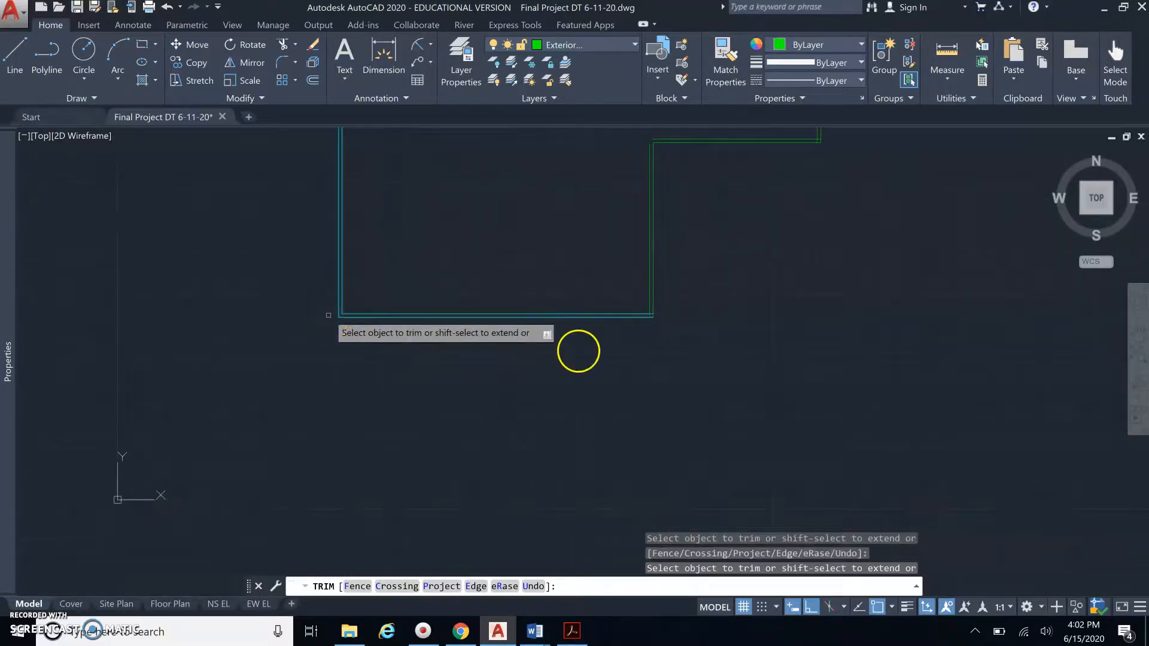
key(Return)
Step: Trim the overlapping inner line ends where the bottom wall meets the lower right vertical wall
key(Return)
click(663, 327)
click(598, 295)
scroll(653, 323, up, 5)
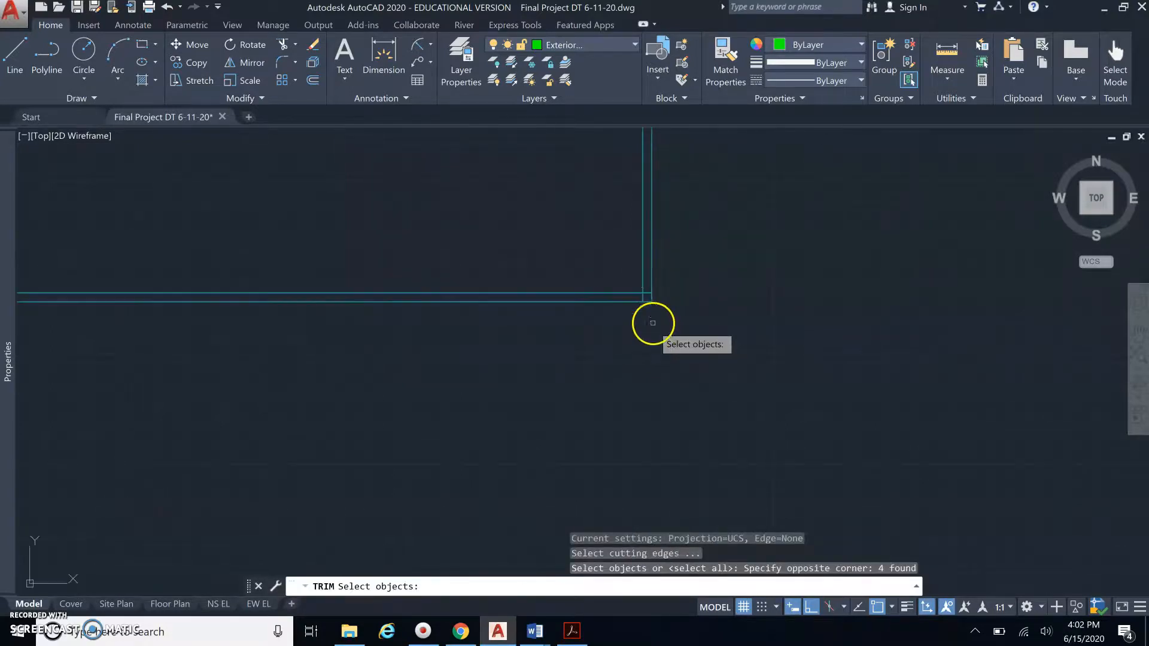
scroll(655, 302, up, 8)
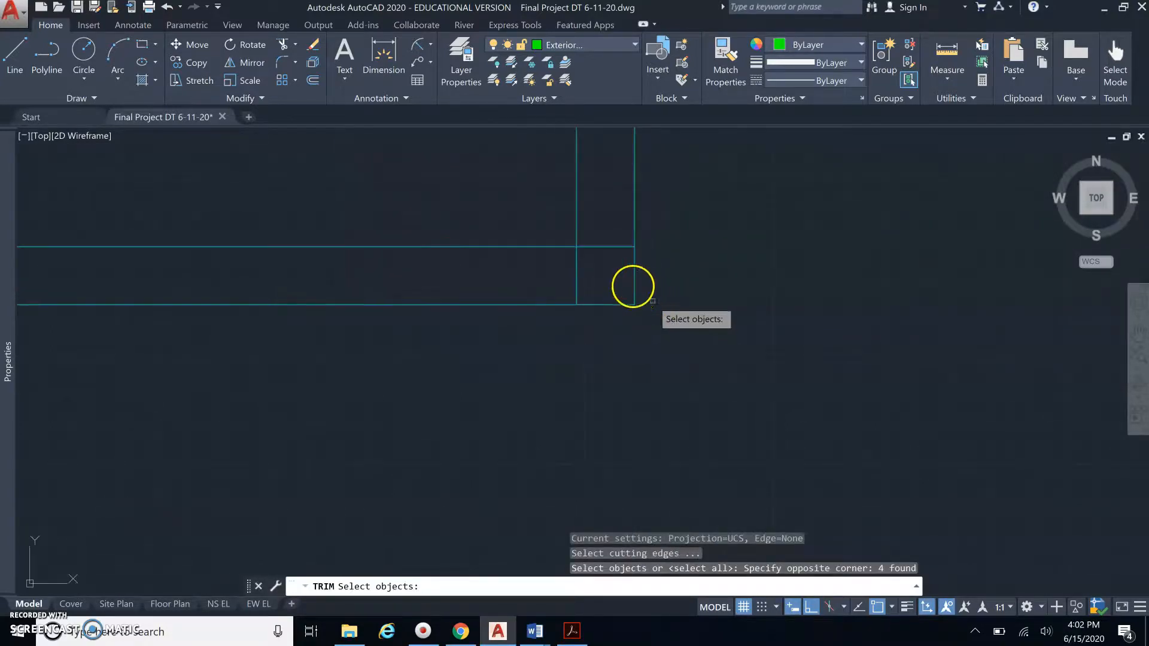
right_click(616, 246)
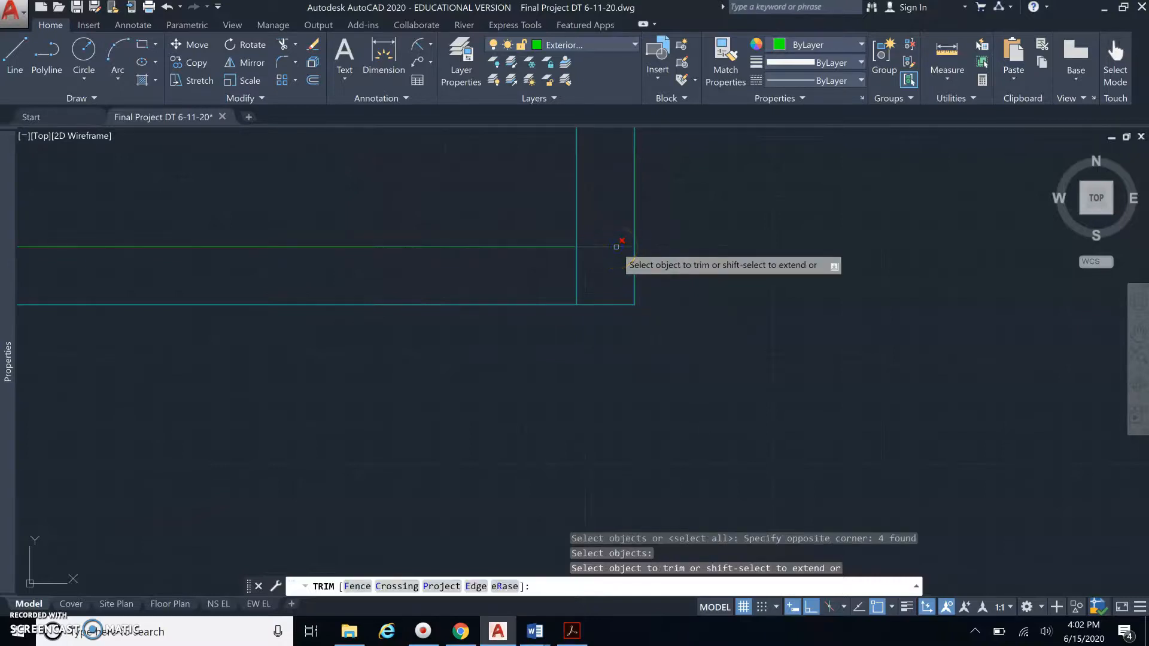
click(617, 247)
click(577, 275)
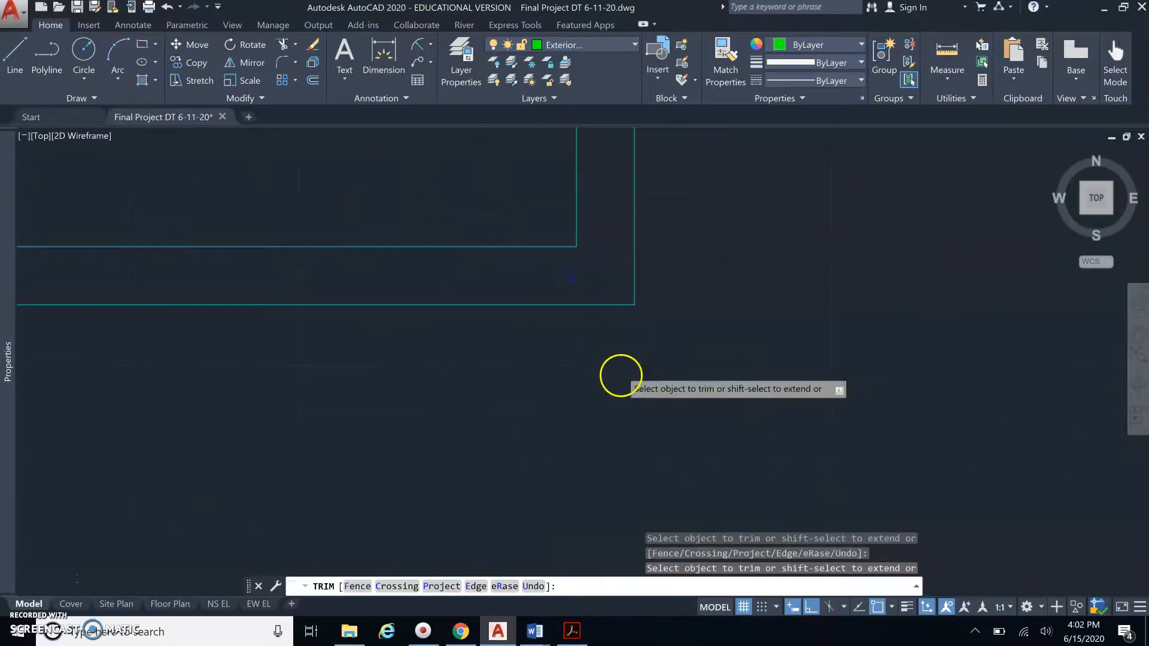
scroll(623, 376, down, 10)
scroll(619, 299, up, 10)
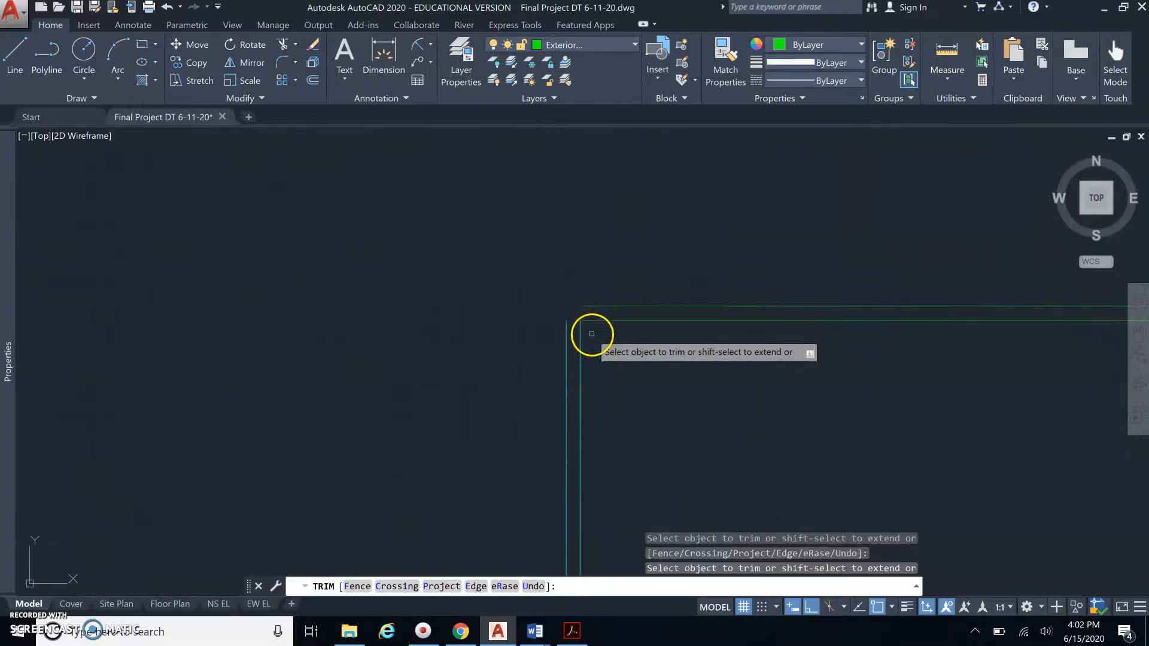
scroll(591, 354, down, 2)
click(891, 359)
click(782, 290)
key(Return)
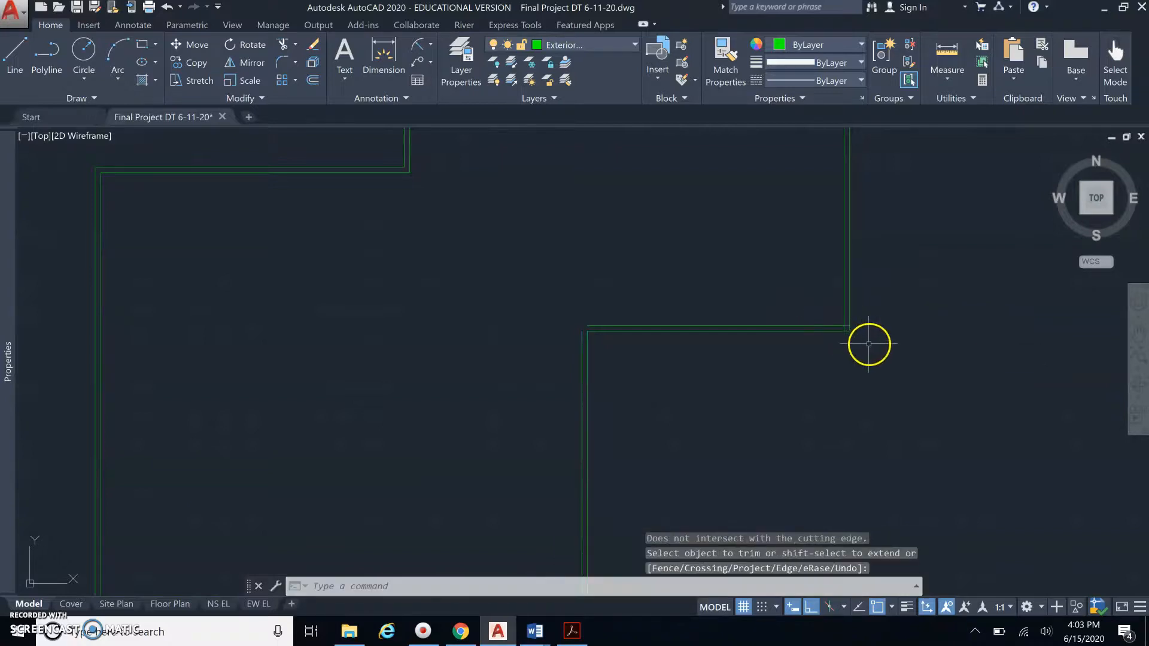
Step: Trim the overlapping inner line ends where the horizontal step wall meets the far right wall
key(Return)
click(865, 335)
click(820, 325)
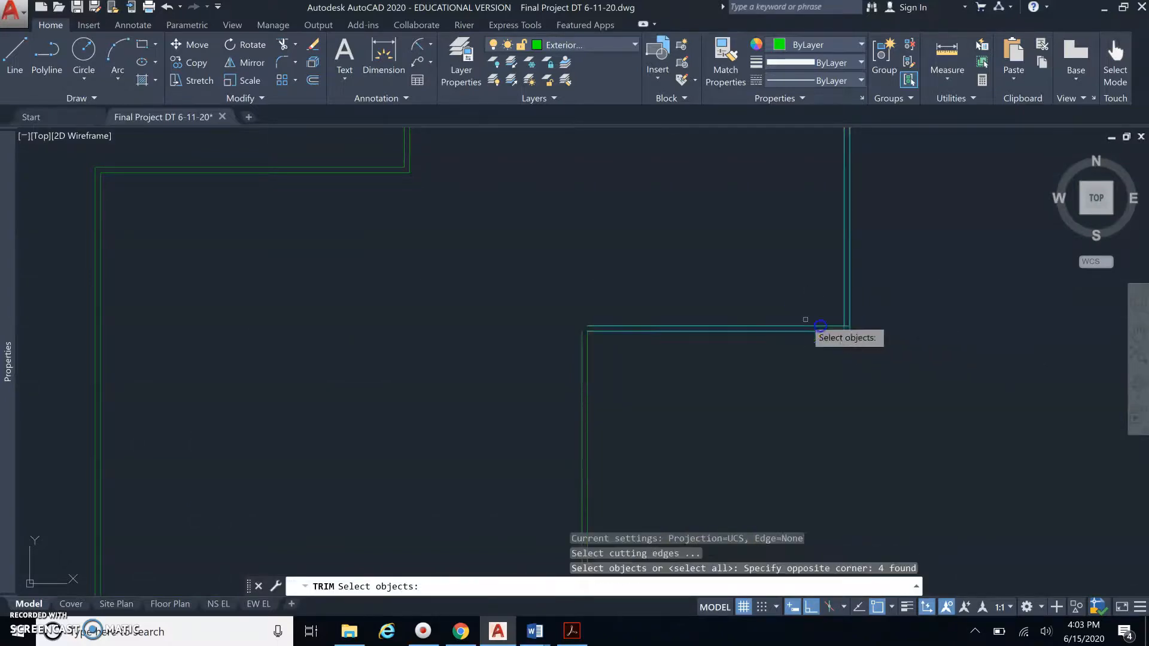
scroll(849, 335, up, 3)
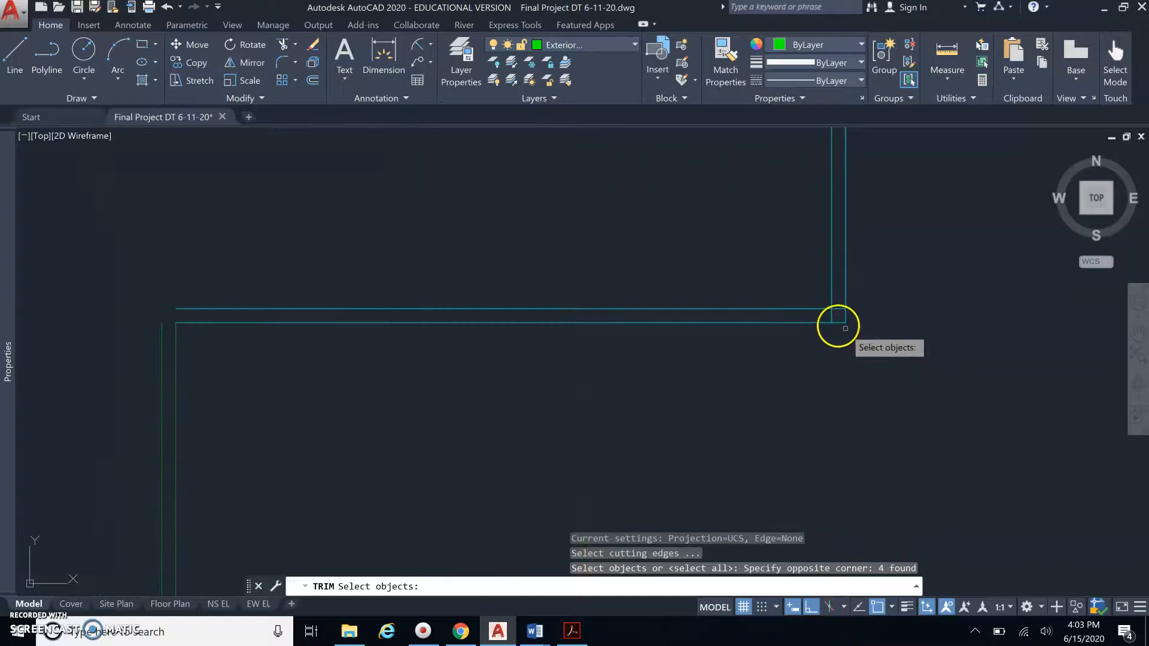
right_click(831, 316)
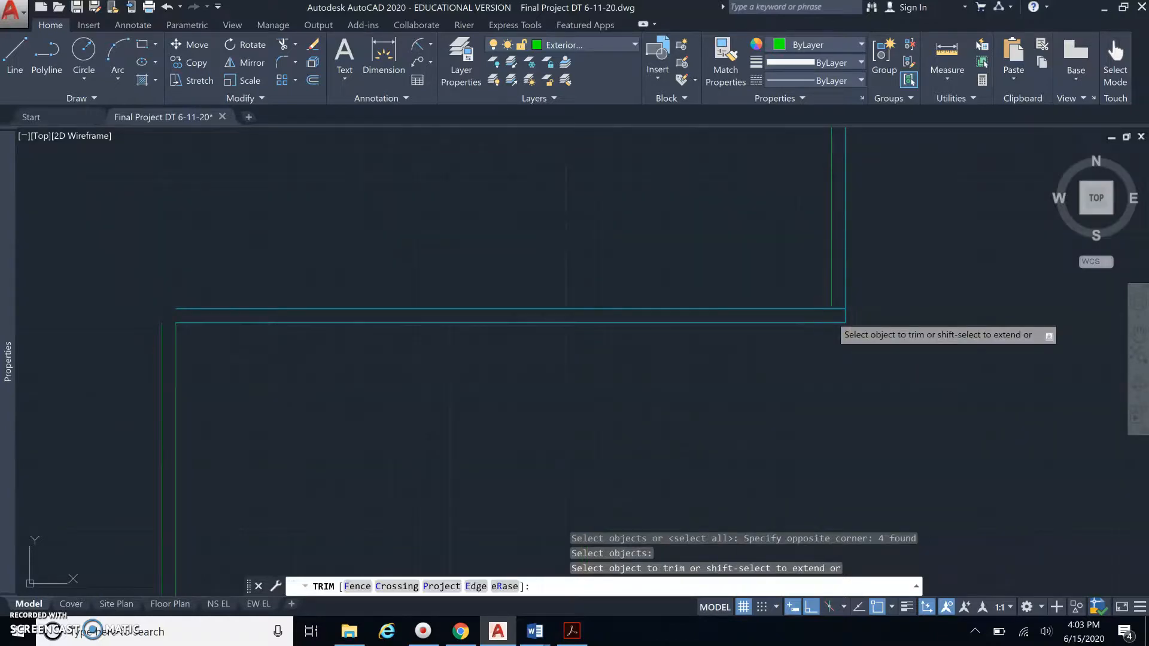
click(836, 311)
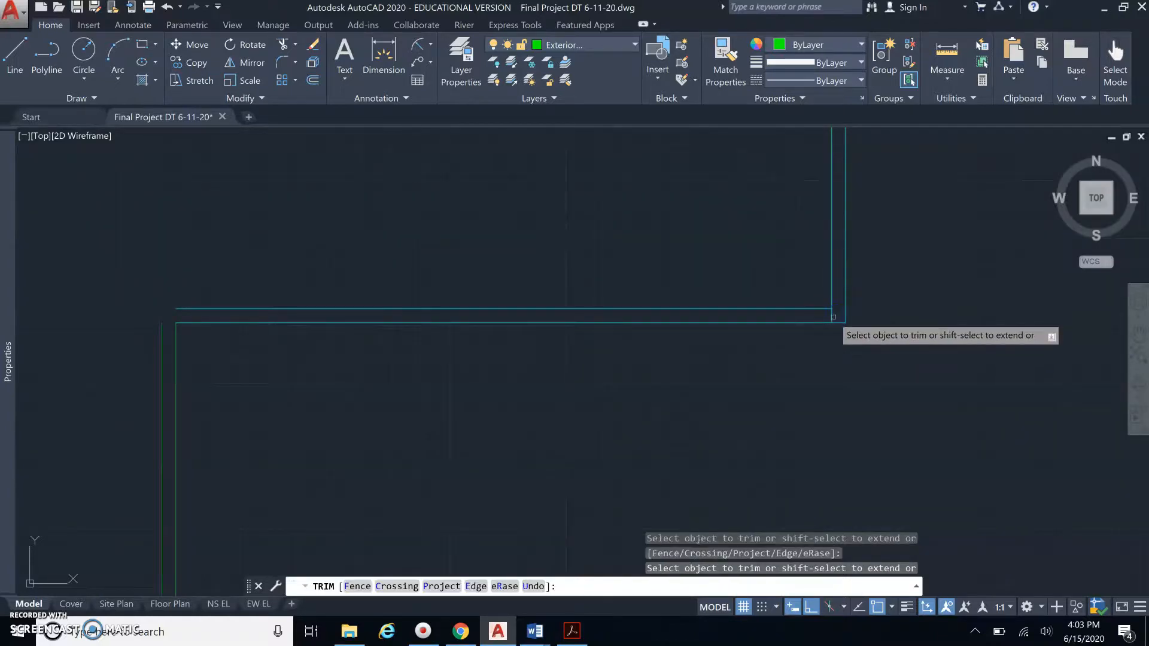
scroll(833, 390, down, 5)
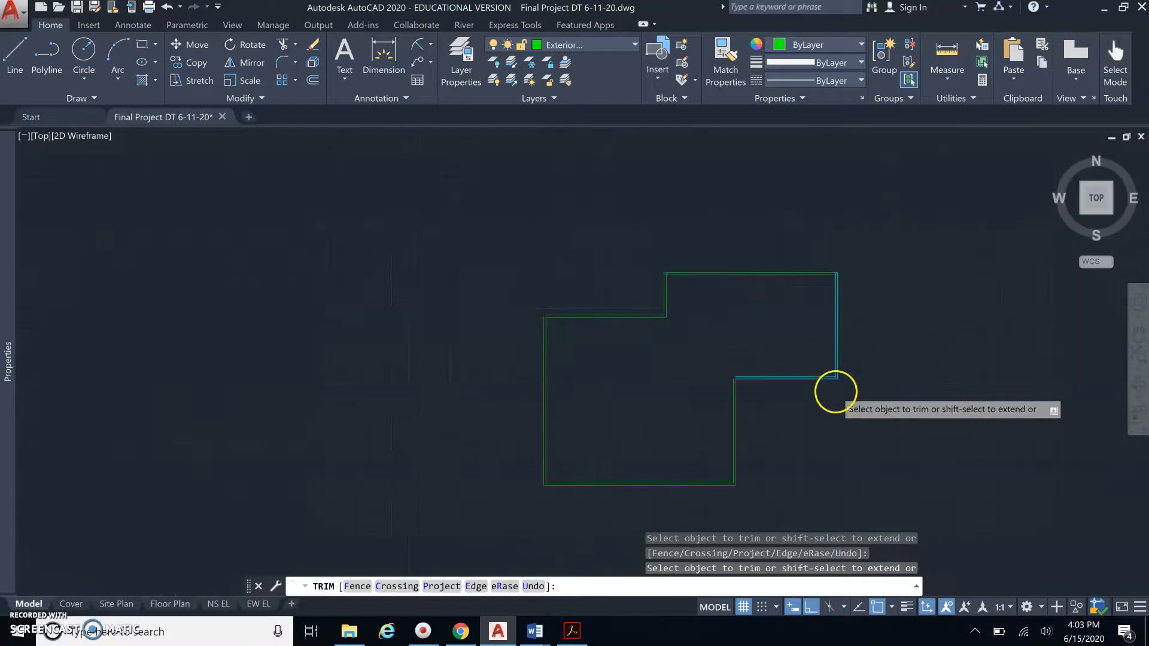
scroll(835, 298, up, 6)
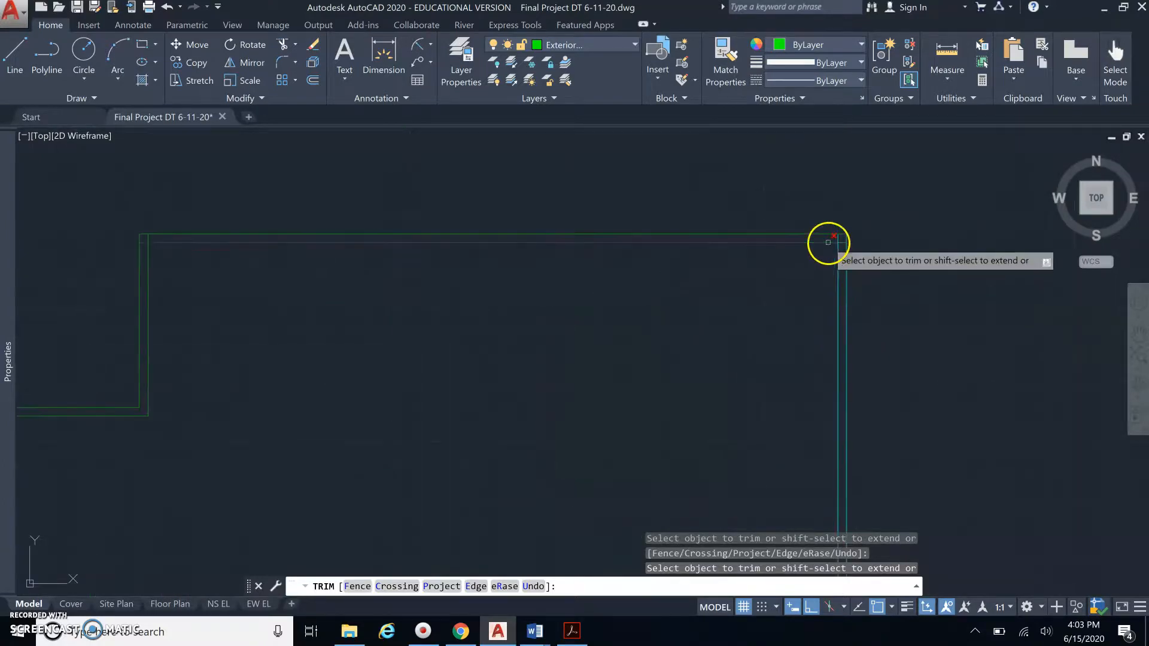
key(Return)
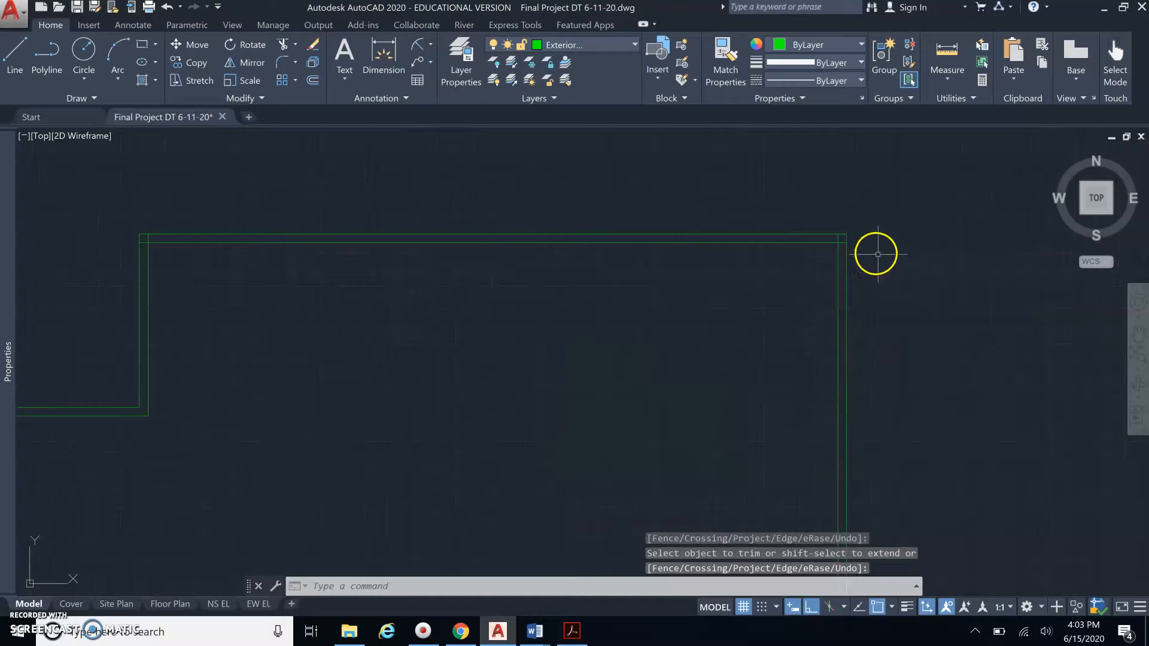
Step: Trim the overlapping inner line ends at the upper right corner, between the top wall and the far right wall
key(Return)
click(883, 257)
click(763, 206)
key(Return)
scroll(842, 239, up, 3)
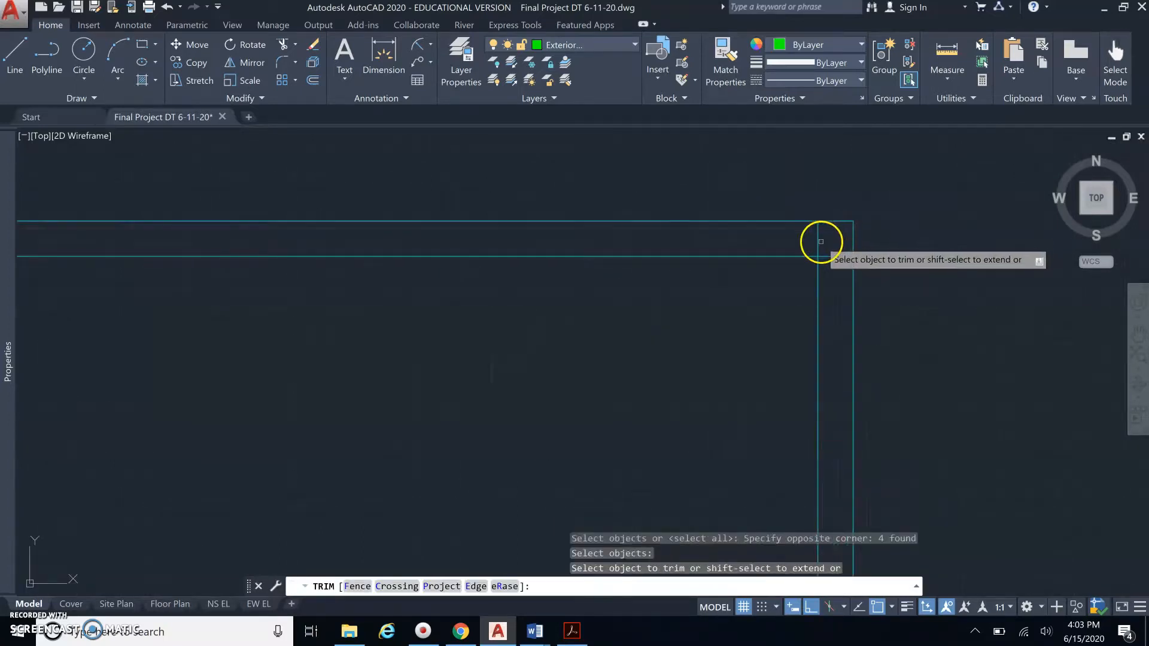
click(819, 244)
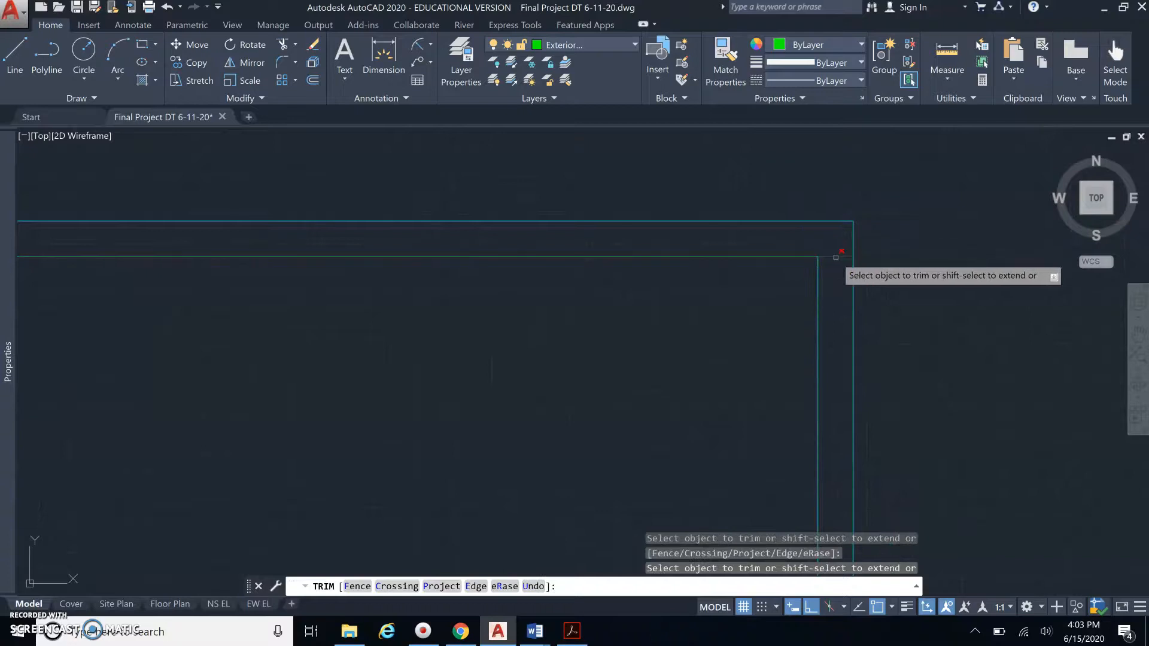
click(820, 248)
scroll(837, 220, down, 5)
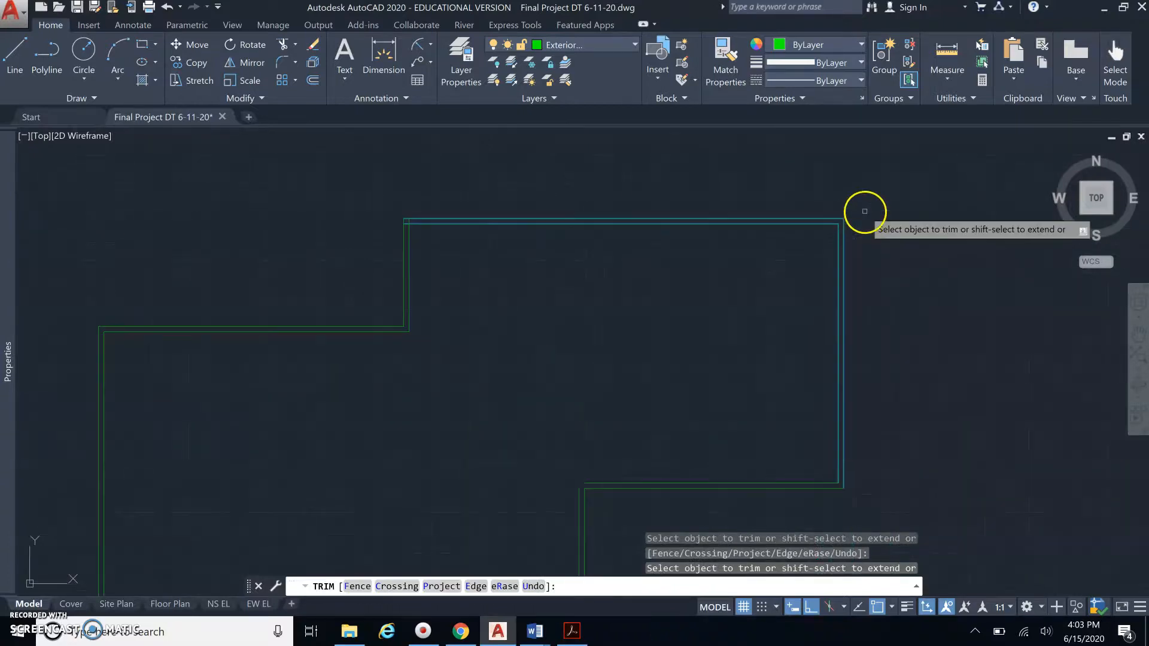
scroll(392, 218, up, 2)
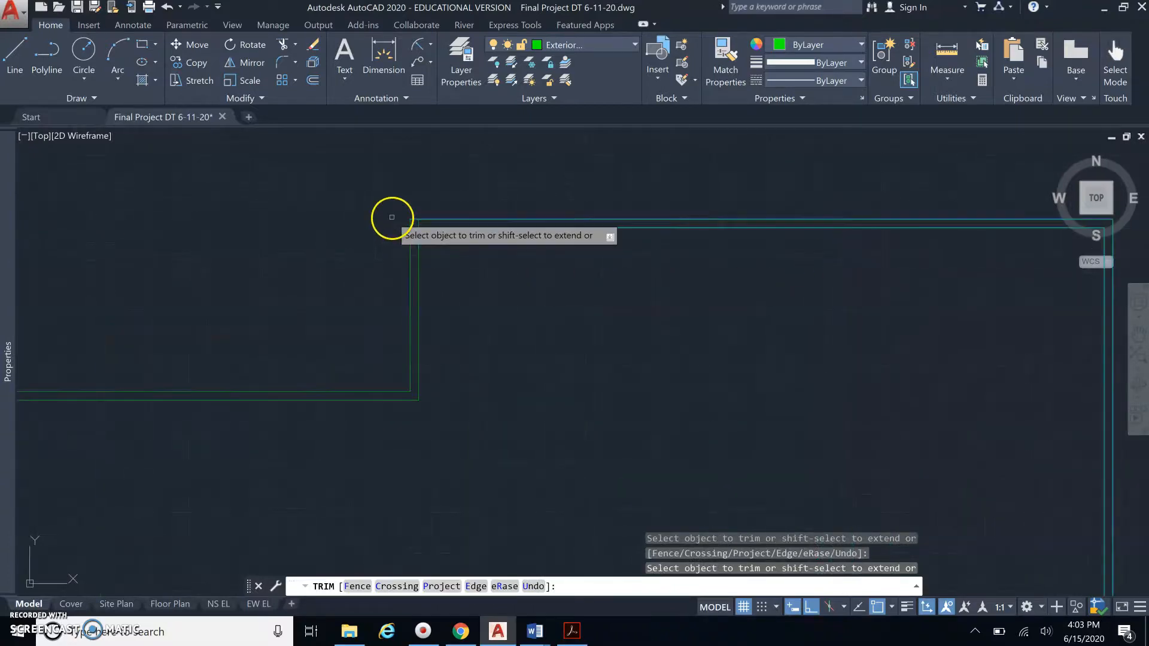
scroll(392, 217, up, 3)
key(space)
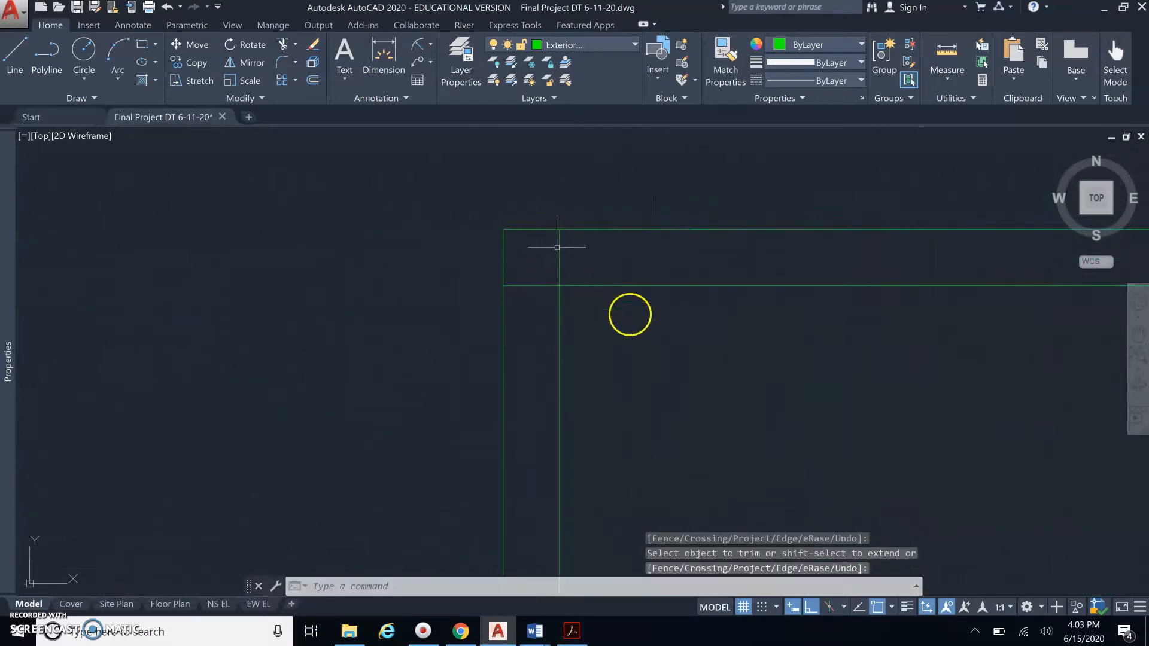
Step: Trim the overlapping inner line ends where the top wall meets the short 10' vertical wall, and end the Trim command
key(space)
click(602, 312)
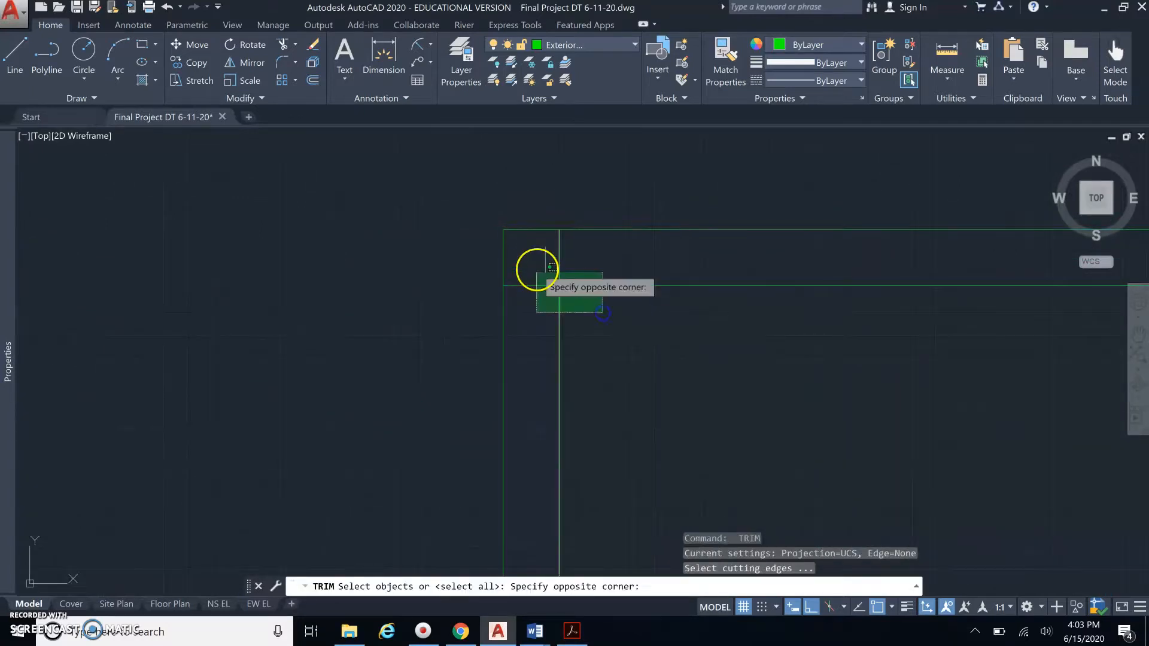
click(487, 214)
key(space)
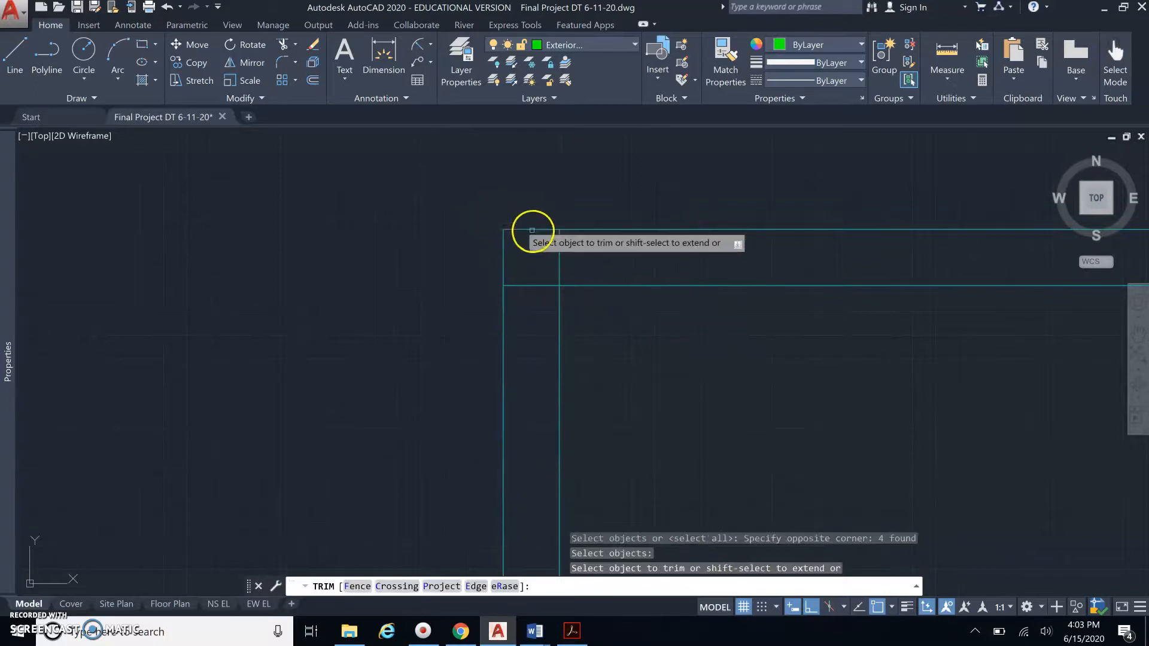
click(558, 250)
scroll(527, 263, down, 8)
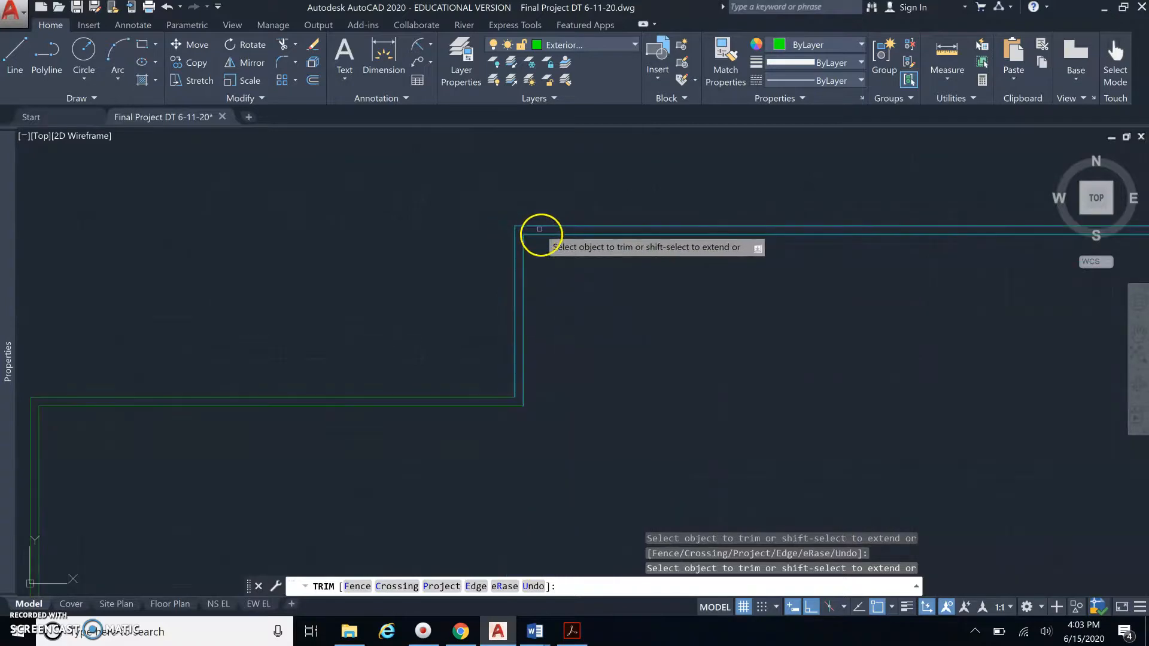
scroll(539, 228, down, 8)
scroll(570, 301, up, 10)
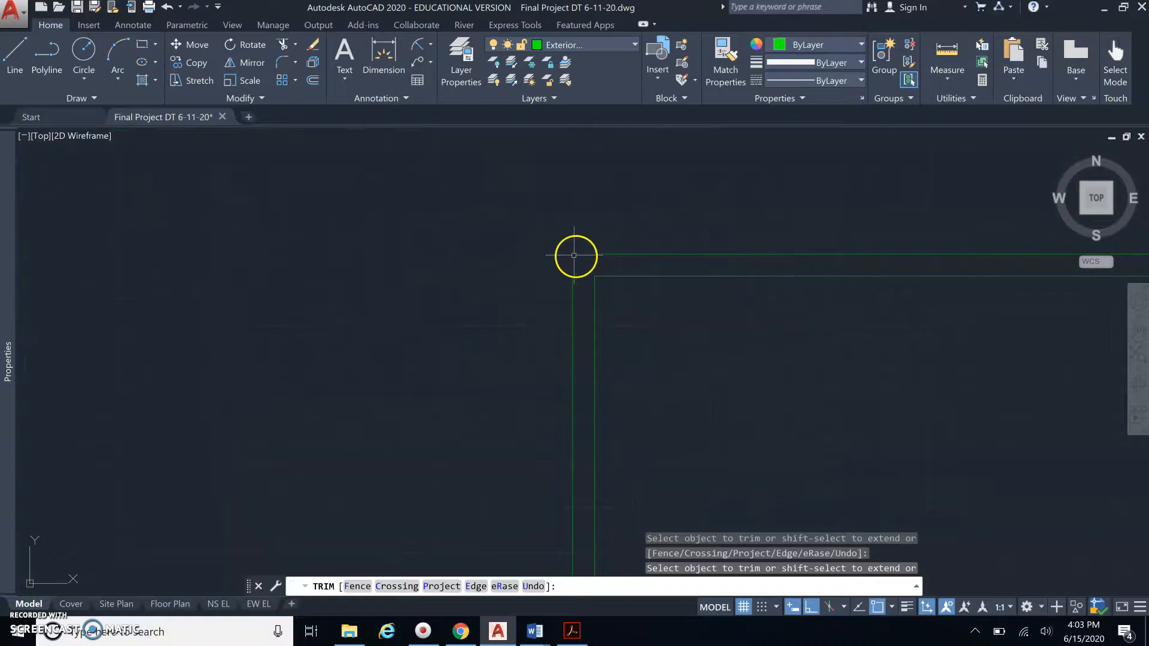
key(Return)
Step: Stretch the left end of the step wall's inner line 6" outward to align with the lower right vertical wall's inner line
scroll(592, 263, up, 6)
click(619, 255)
click(600, 221)
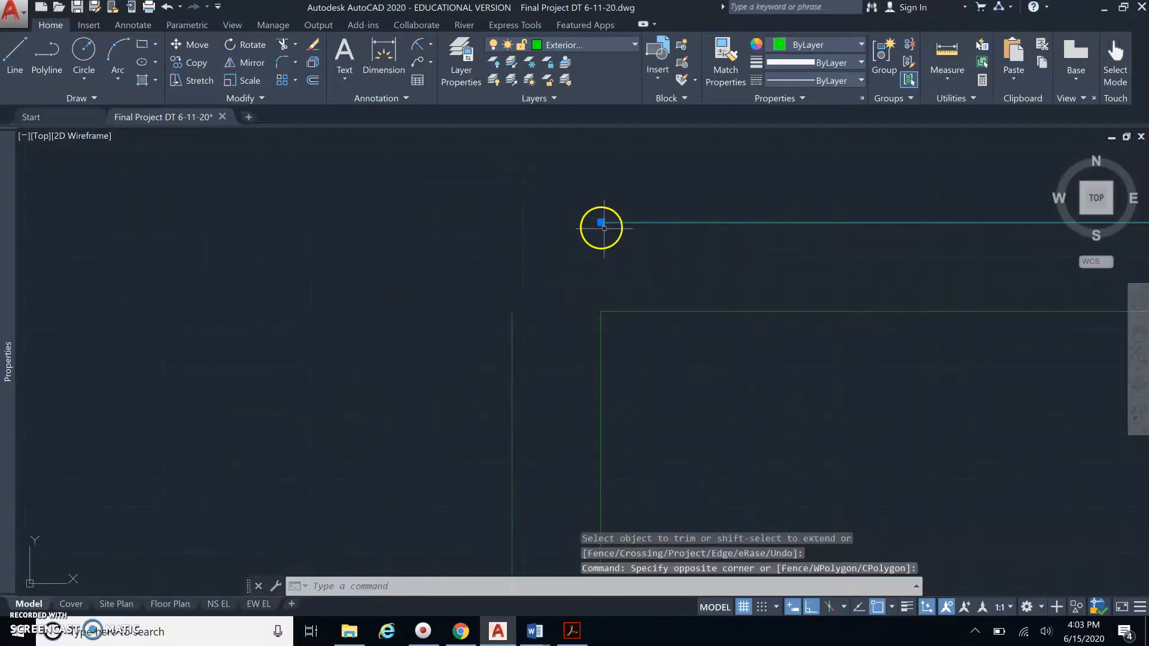
click(601, 223)
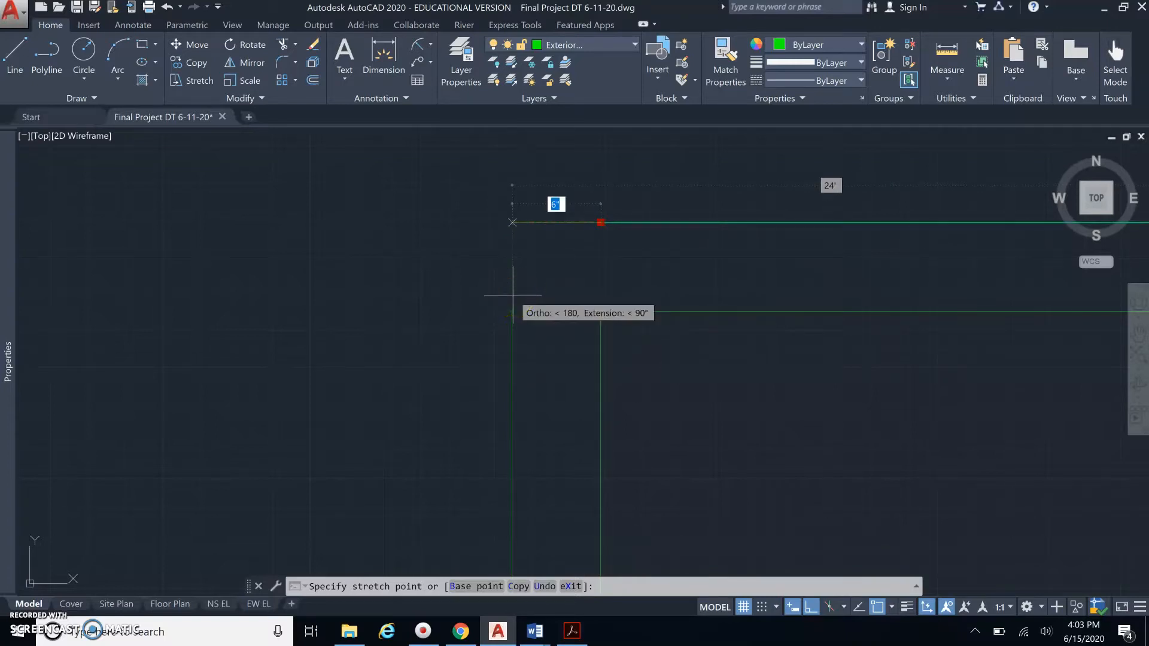
click(512, 264)
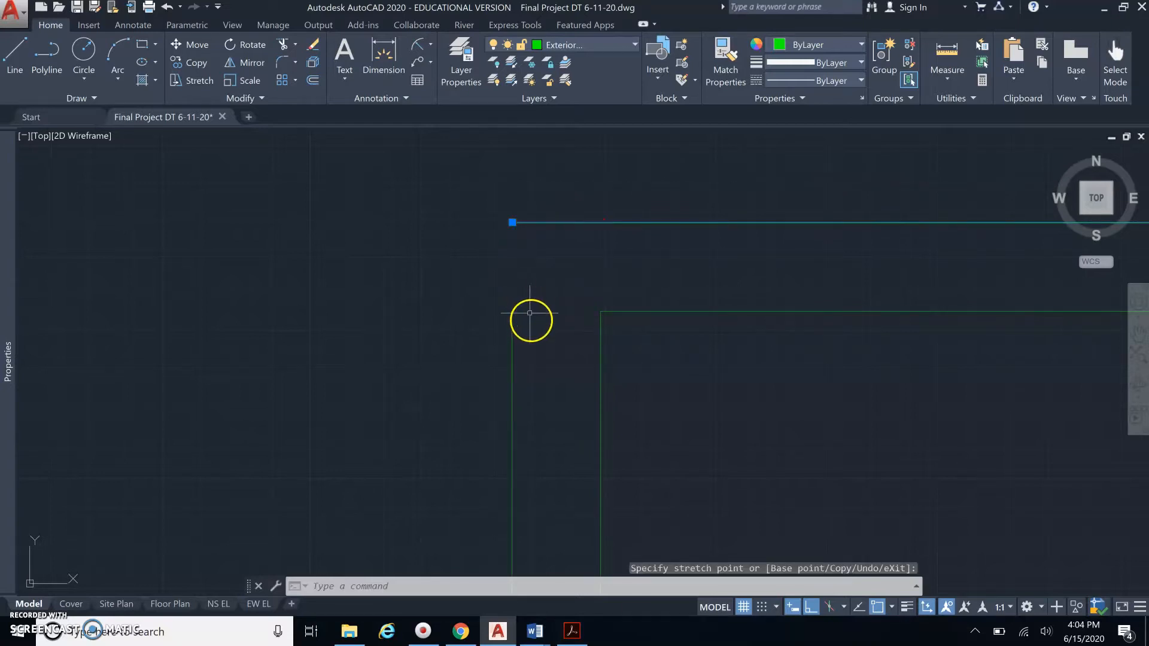
Step: Stretch the upper end of the lower right vertical wall's inner line 6" up to meet the step wall's inner line
click(526, 324)
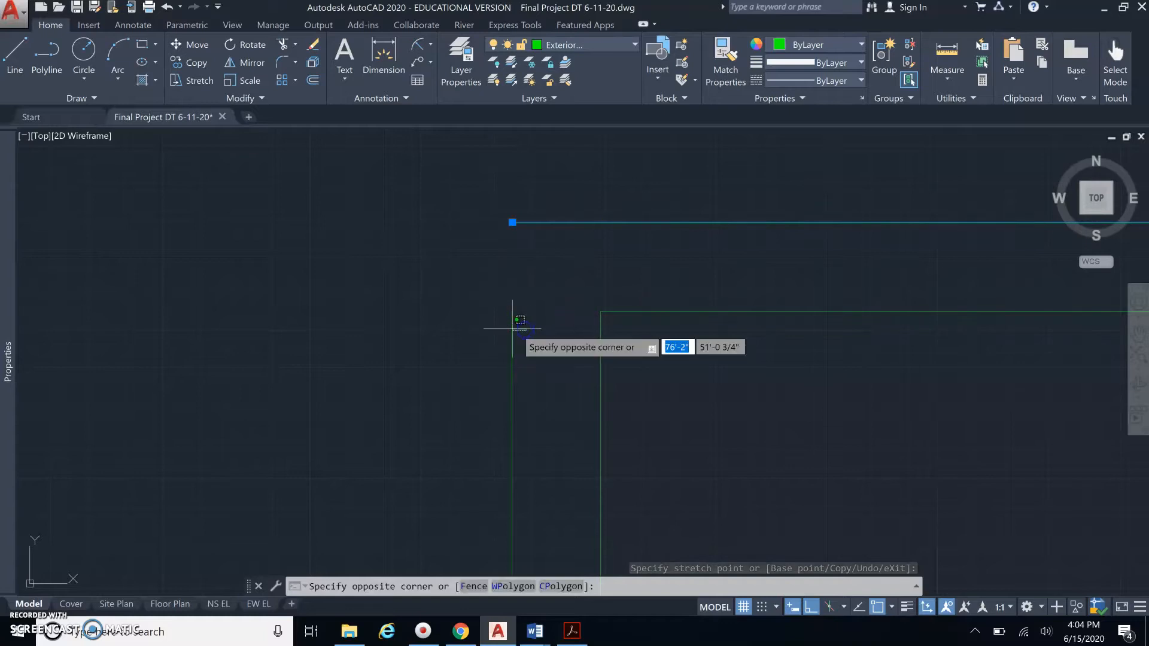
click(512, 320)
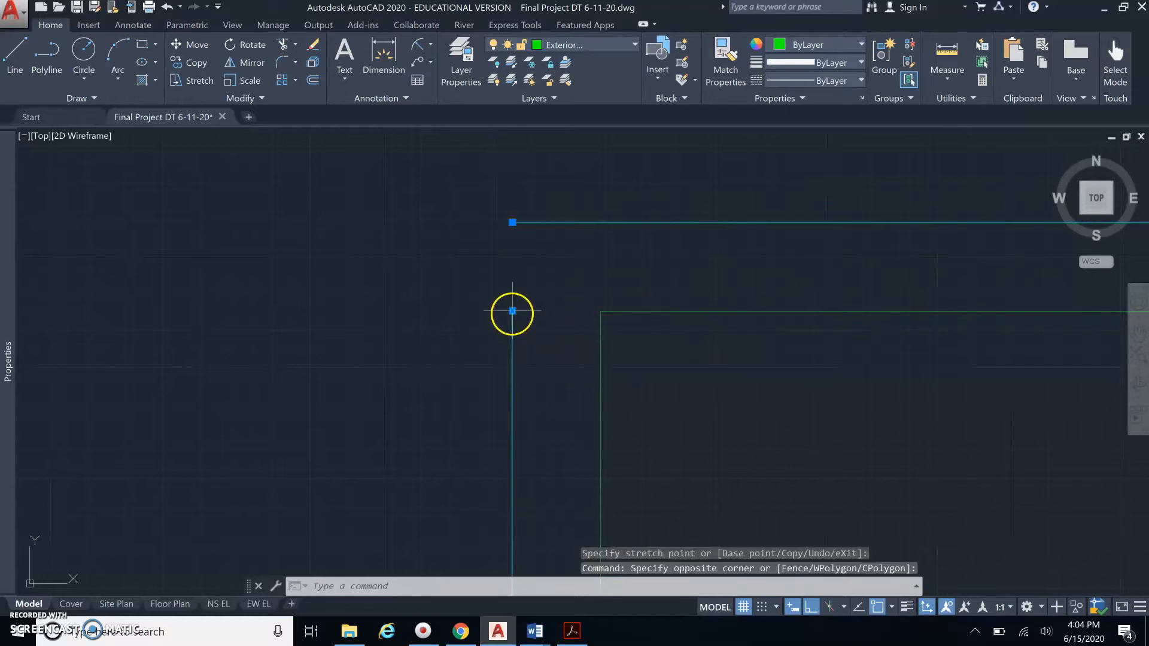
click(513, 311)
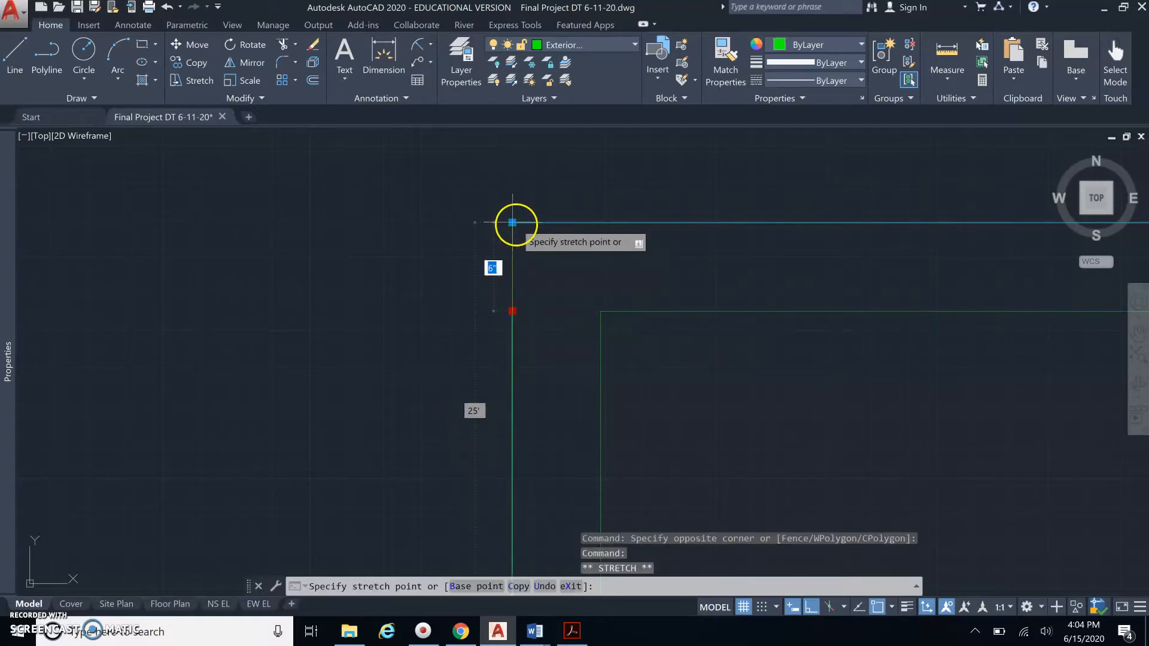
click(512, 222)
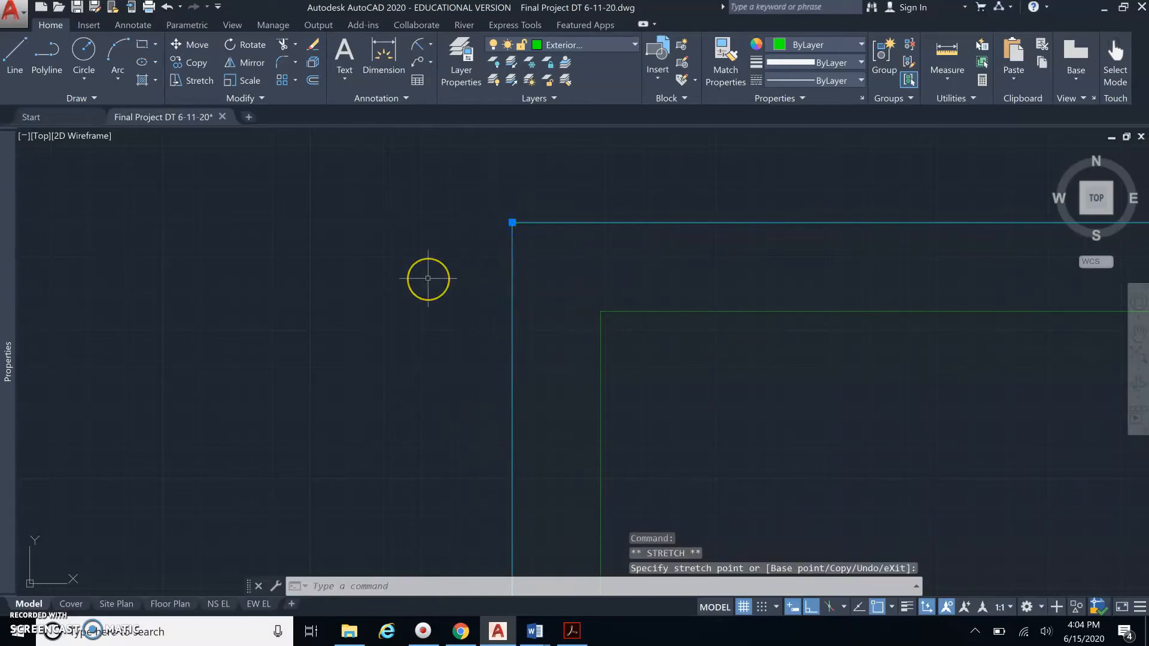
key(Escape)
Step: Make Interior Walls the current layer and bring the whole floor plan outline into view
scroll(575, 288, down, 3)
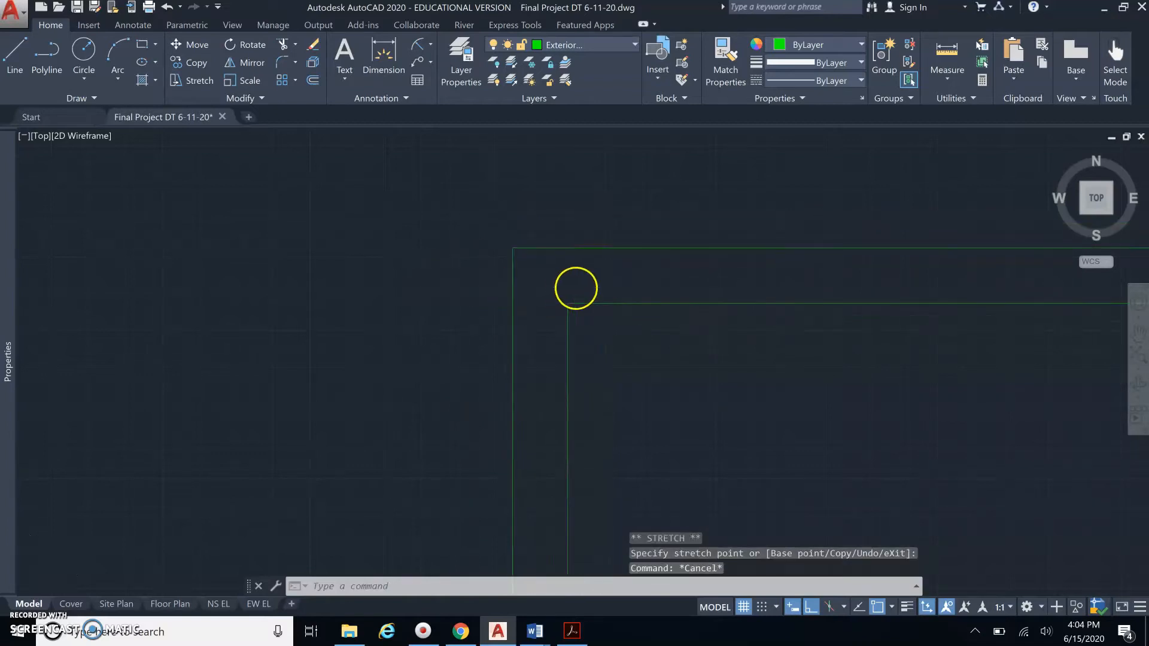
scroll(586, 280, down, 4)
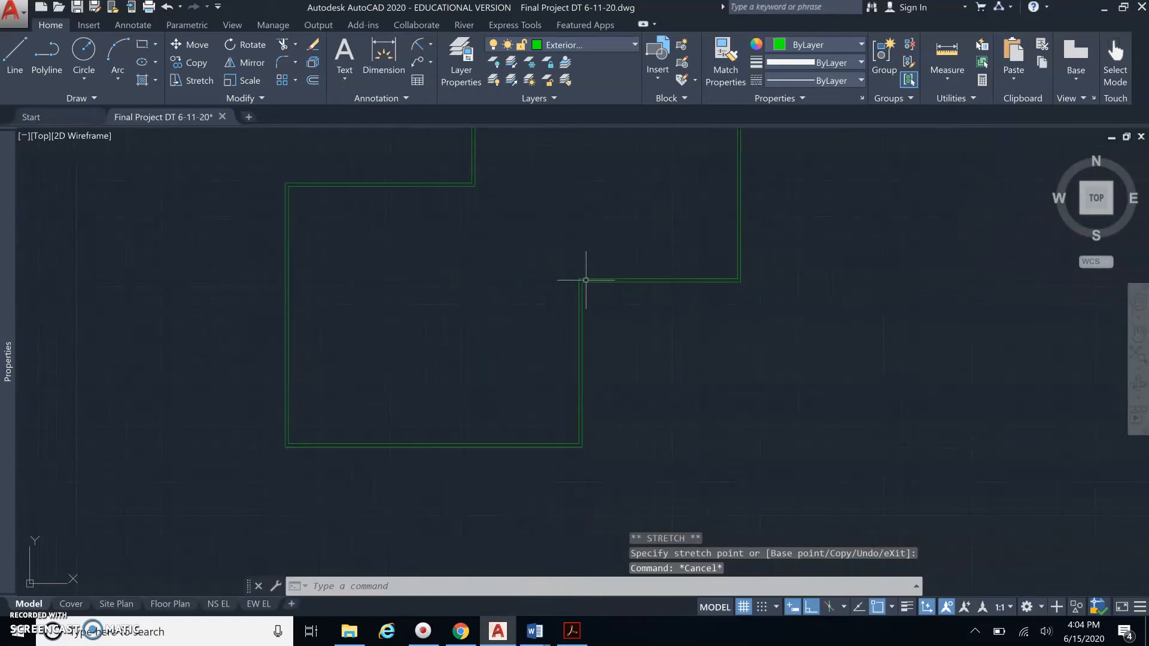
click(595, 45)
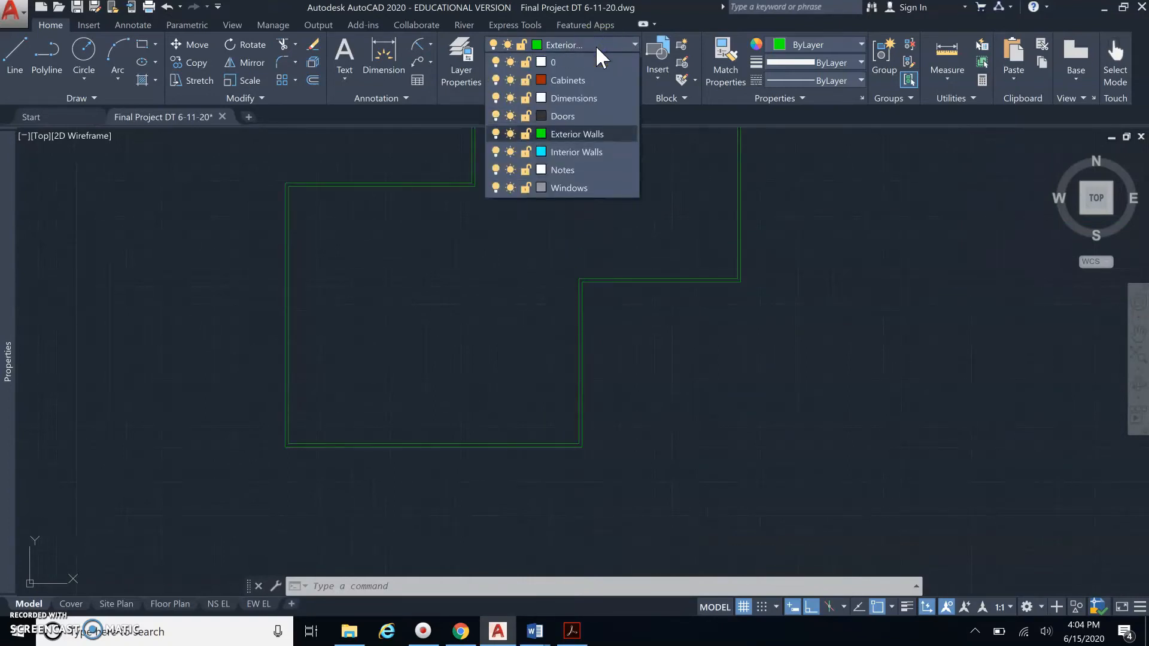
click(579, 152)
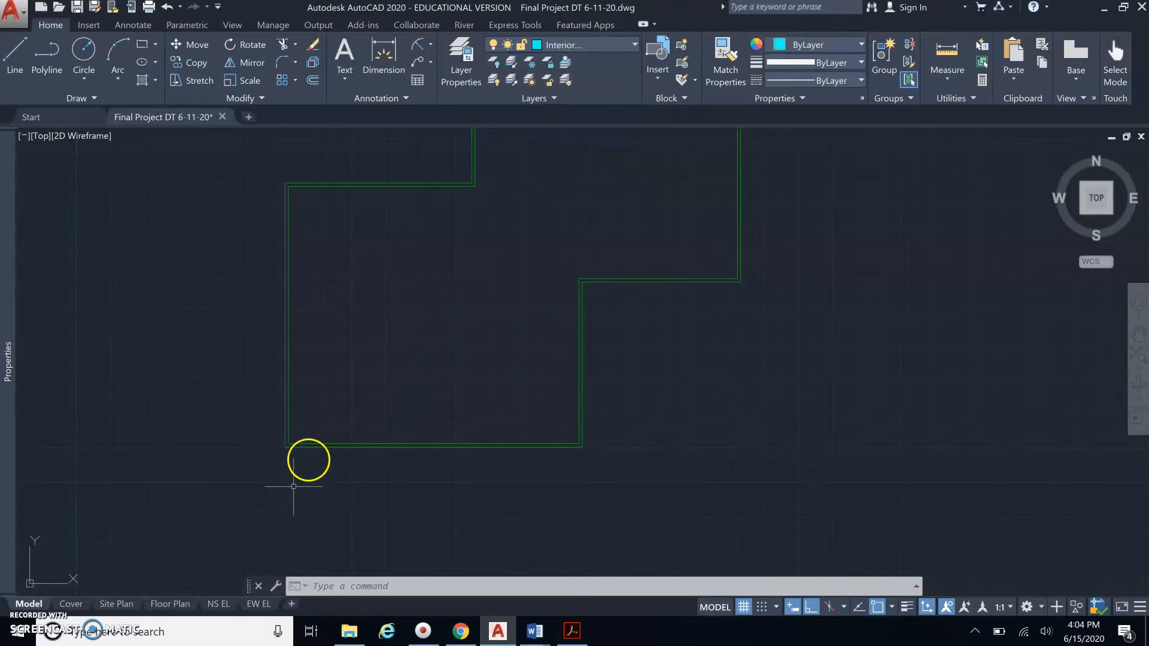
middle_drag(451, 351, 452, 409)
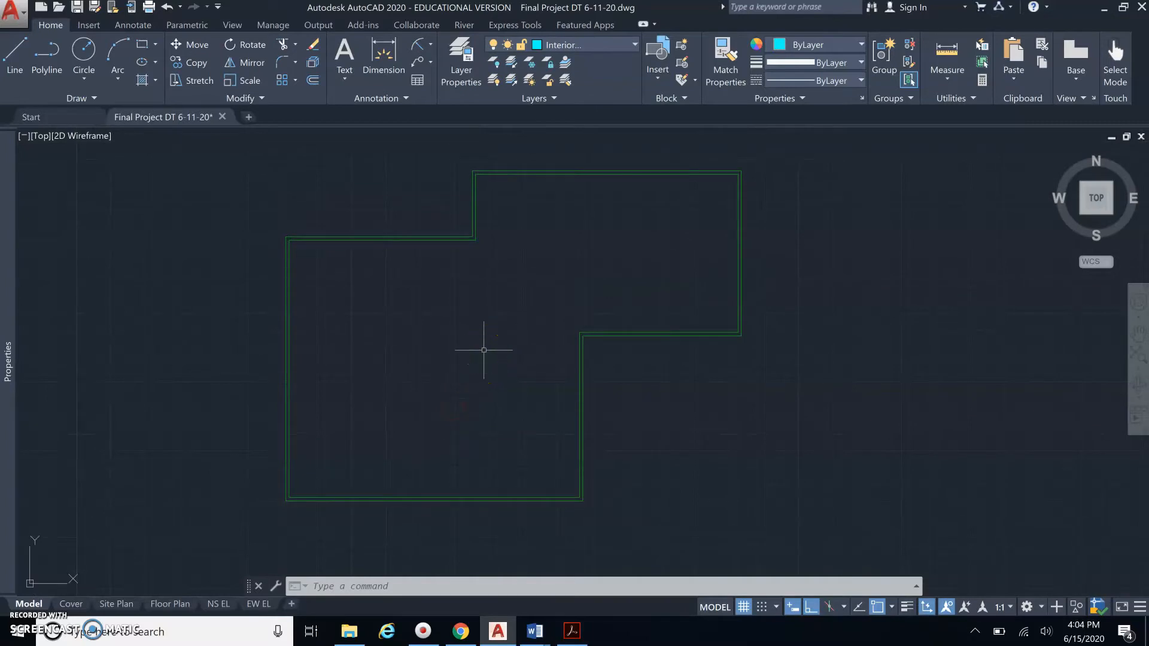